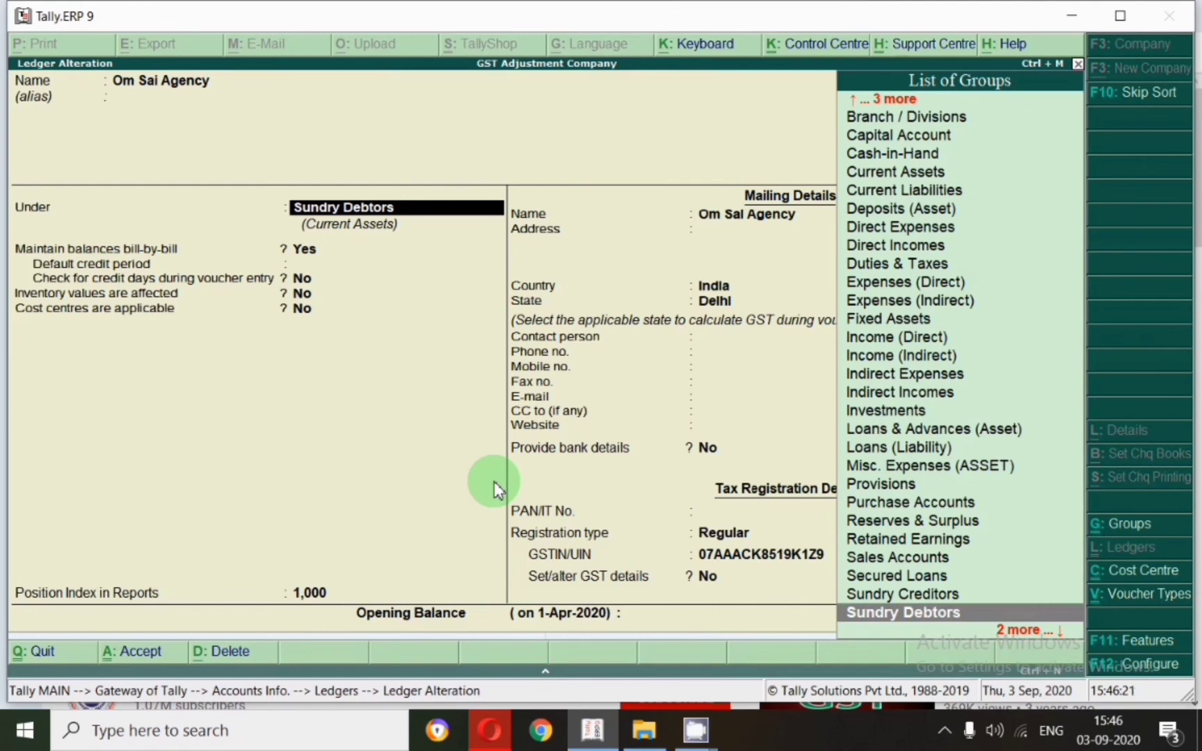
Review the Om Sai Agency ledger's group, bill-by-bill, mailing and tax registration settings, and accept them as they are
{"action": "key", "text": "Return"}
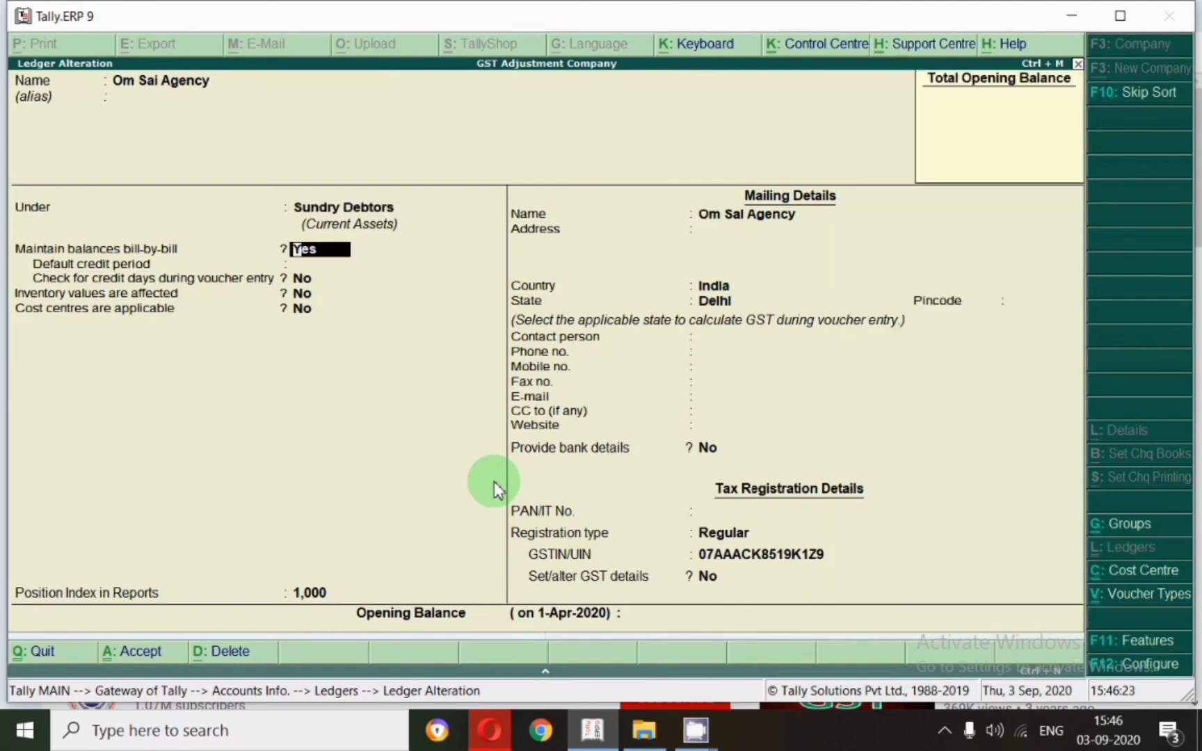
{"action": "key", "text": "Return"}
{"action": "key", "text": "Return"}
{"action": "key", "text": "Return"}
{"action": "key", "text": "Return"}
{"action": "key", "text": "Return"}
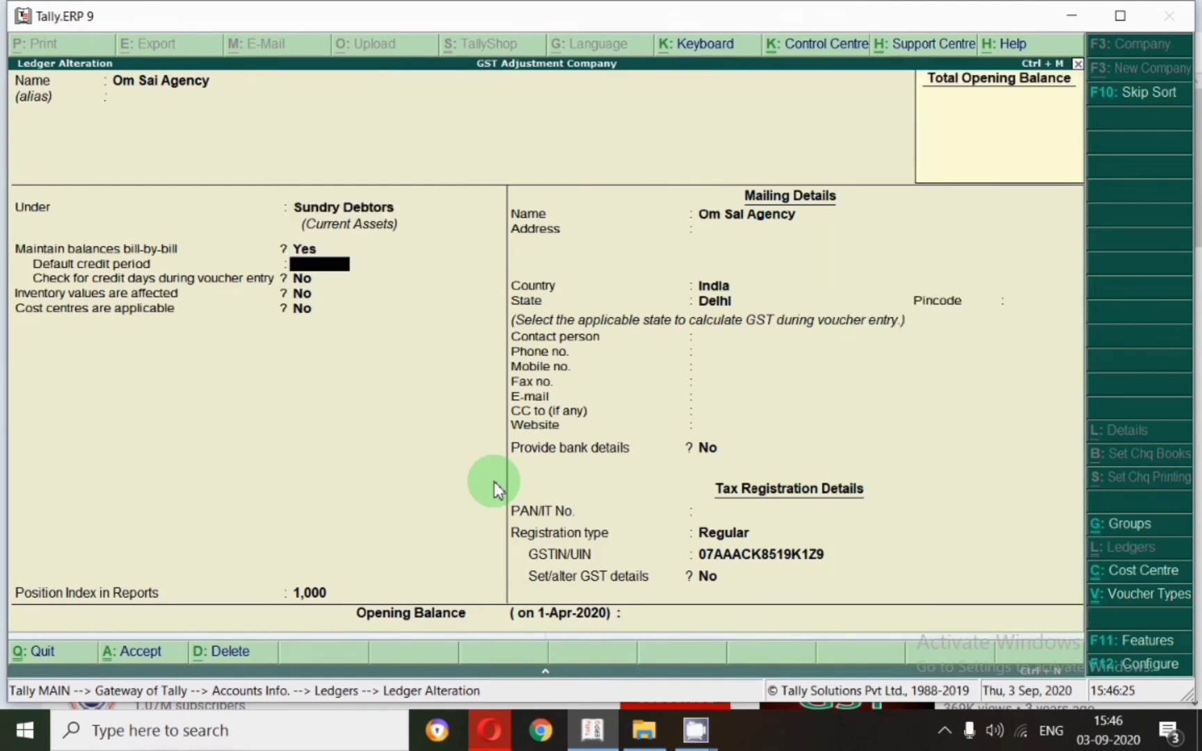
{"action": "key", "text": "Return"}
{"action": "key", "text": "Return"}
{"action": "key", "text": "Return"}
{"action": "key", "text": "Return"}
{"action": "key", "text": "Return"}
{"action": "key", "text": "Return"}
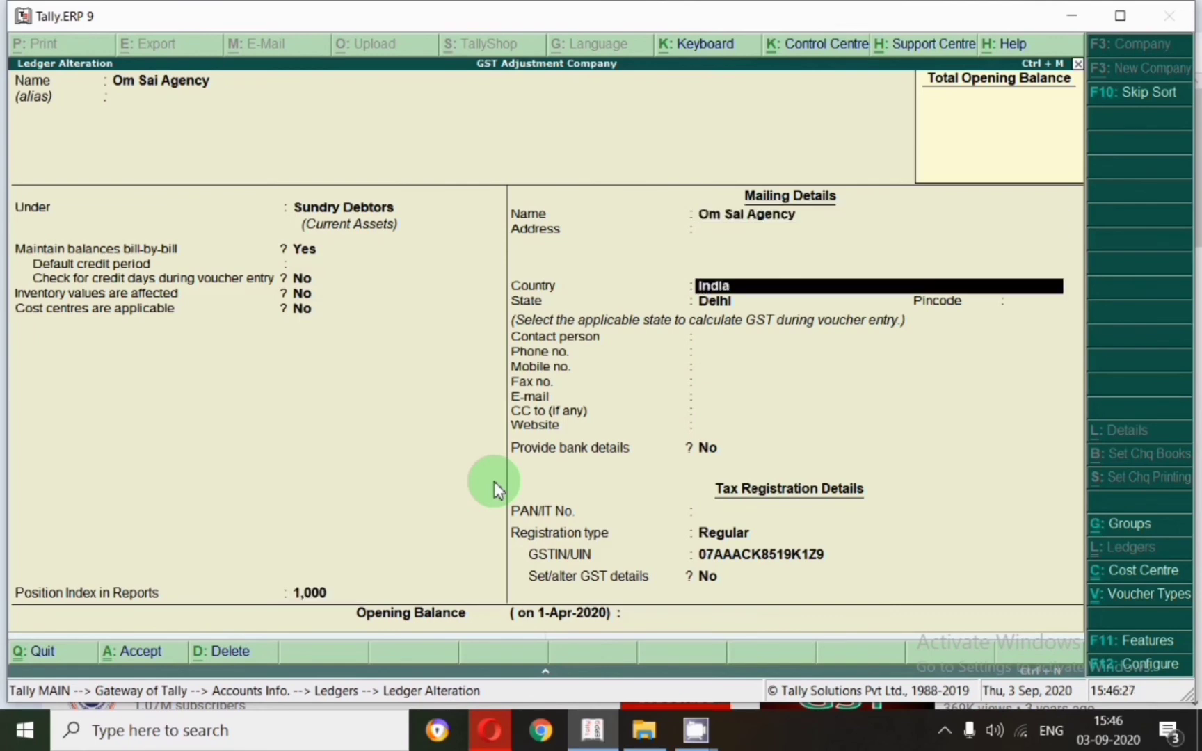
{"action": "key", "text": "Return"}
{"action": "key", "text": "Return"}
{"action": "key", "text": "Return"}
{"action": "key", "text": "Return"}
{"action": "key", "text": "Return"}
{"action": "key", "text": "Return"}
{"action": "key", "text": "Return"}
{"action": "key", "text": "Return"}
{"action": "key", "text": "Return"}
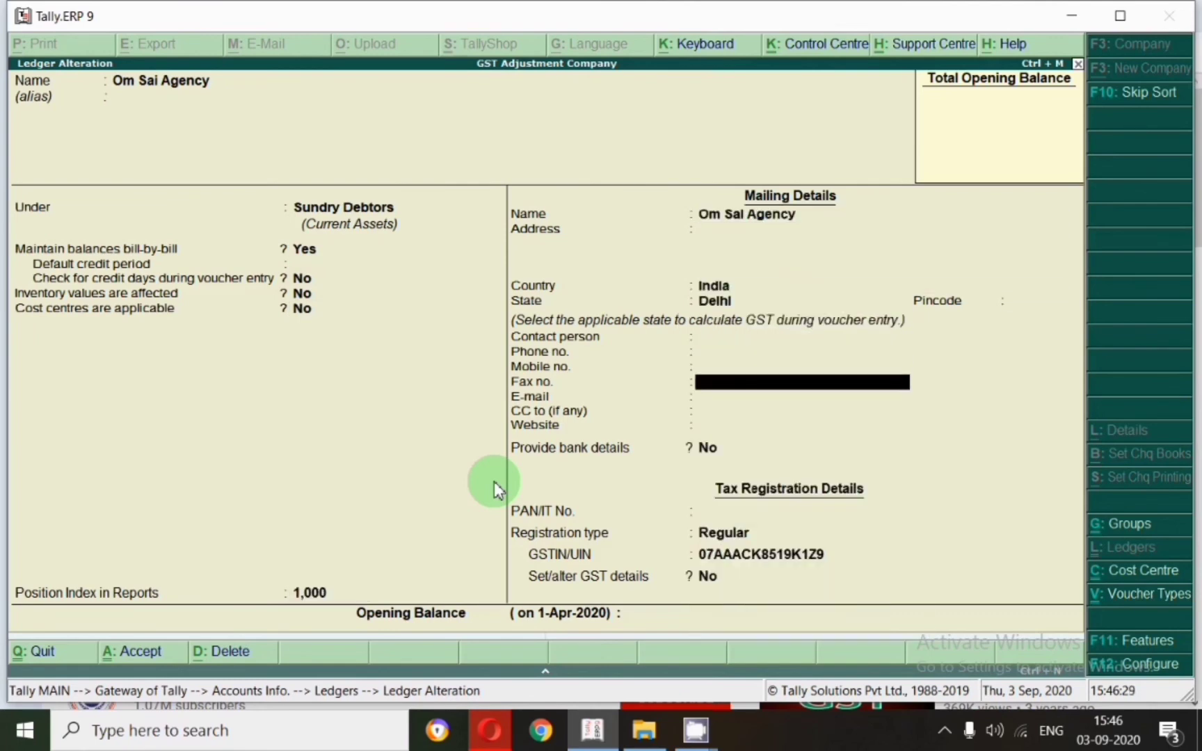
{"action": "key", "text": "Return"}
{"action": "key", "text": "Return"}
{"action": "key", "text": "Return"}
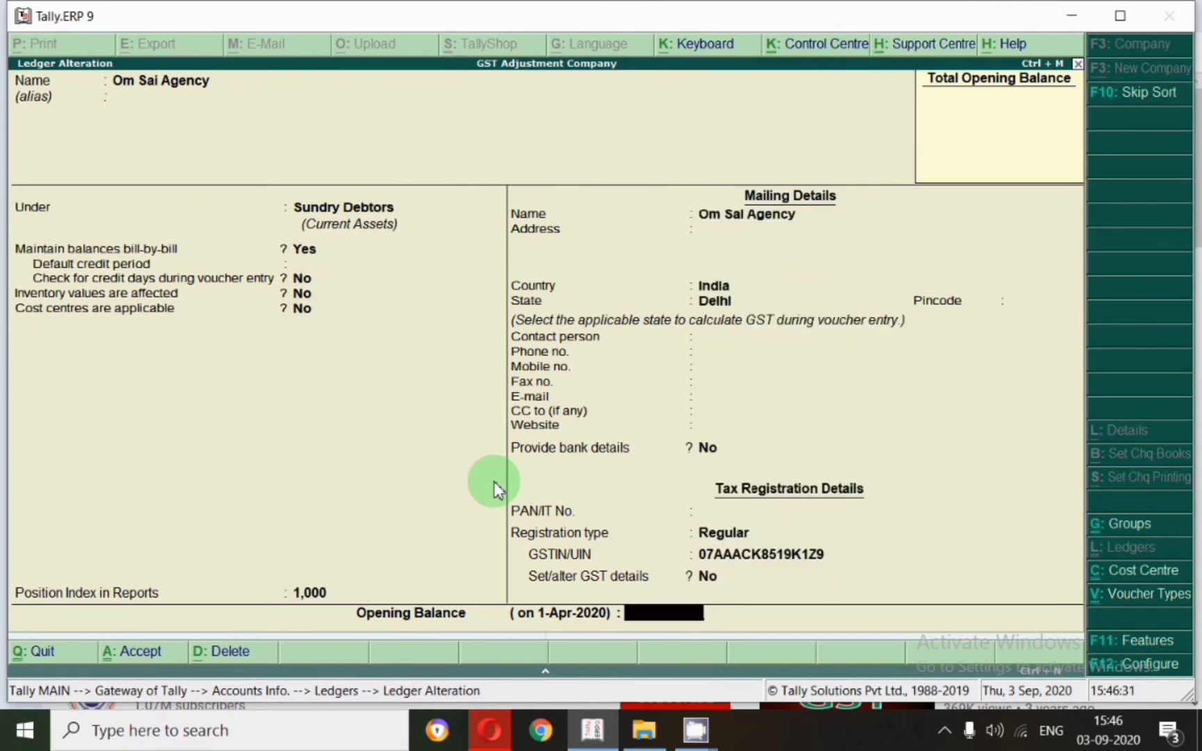
{"action": "key", "text": "Return"}
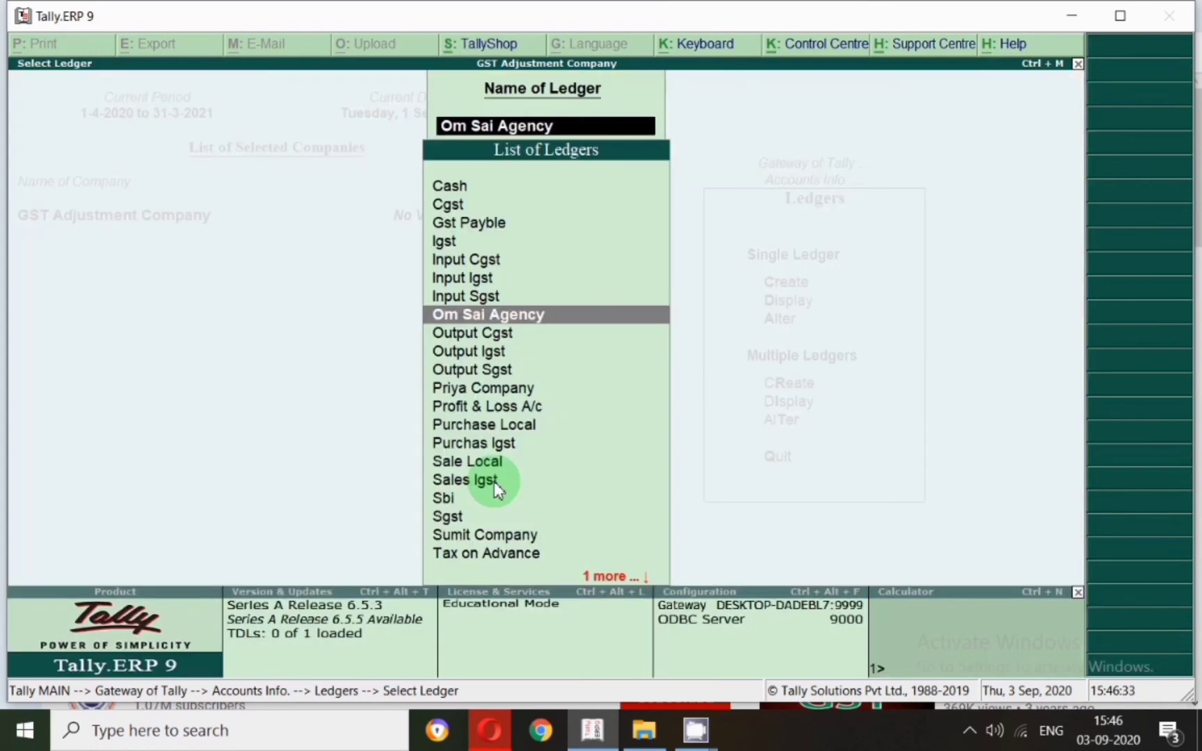
Open the Cgst ledger for alteration, review its group, duty type, tax type and rounding method, and accept it
{"action": "key", "text": "BackSpace"}
{"action": "type", "text": "Cgs"}
{"action": "key", "text": "Return"}
{"action": "key", "text": "Return"}
{"action": "key", "text": "Return"}
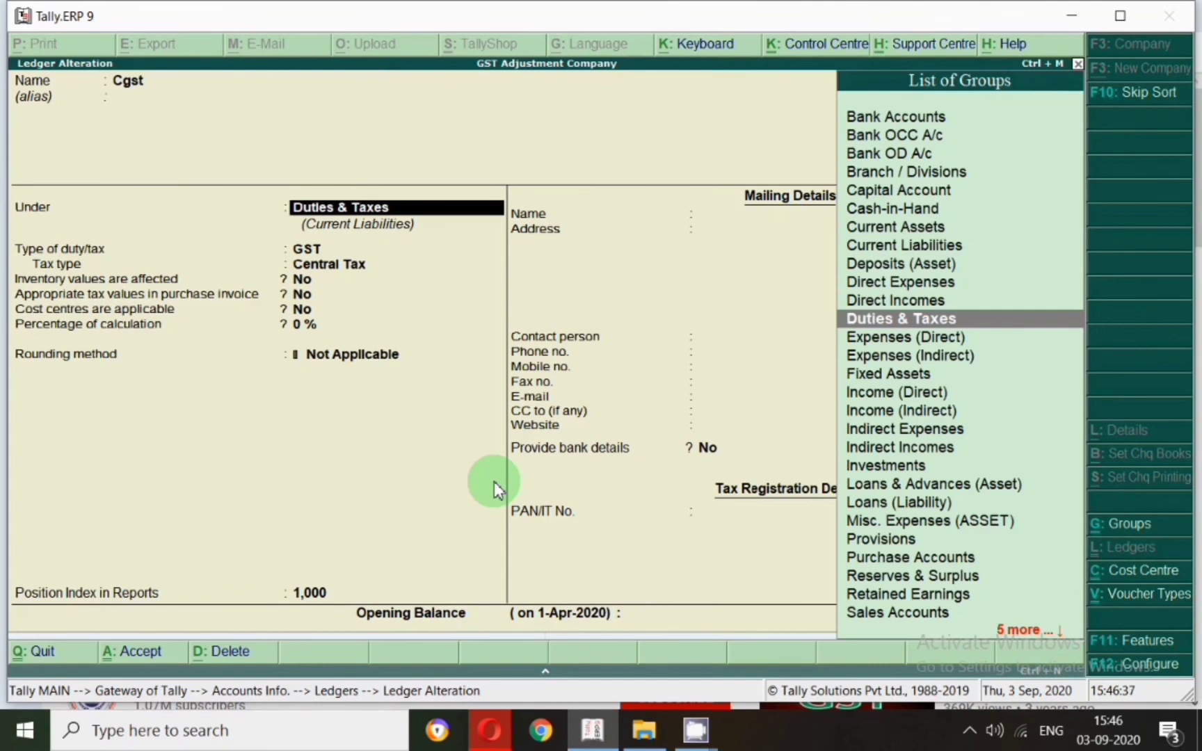
{"action": "key", "text": "Return"}
{"action": "key", "text": "Return"}
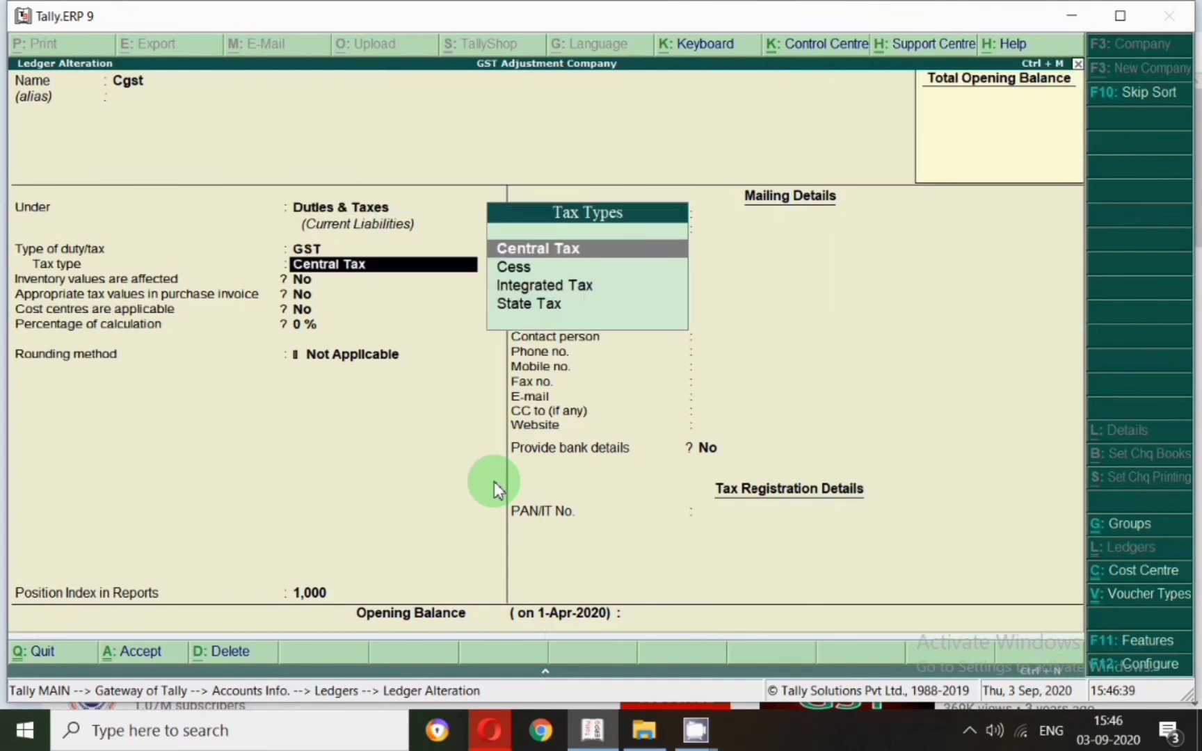
{"action": "key", "text": "Return"}
{"action": "key", "text": "Return"}
{"action": "key", "text": "Return"}
{"action": "key", "text": "Return"}
{"action": "key", "text": "Return"}
{"action": "key", "text": "Return"}
{"action": "key", "text": "Return"}
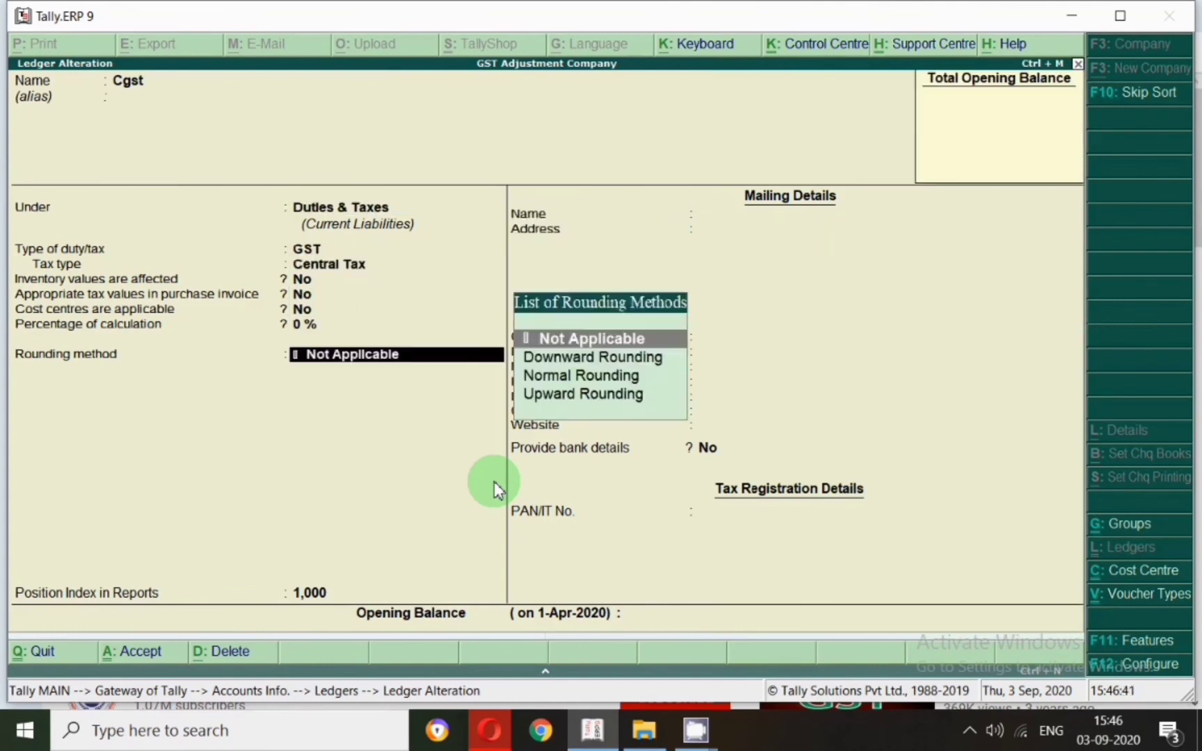
{"action": "key", "text": "Return"}
{"action": "key", "text": "Return"}
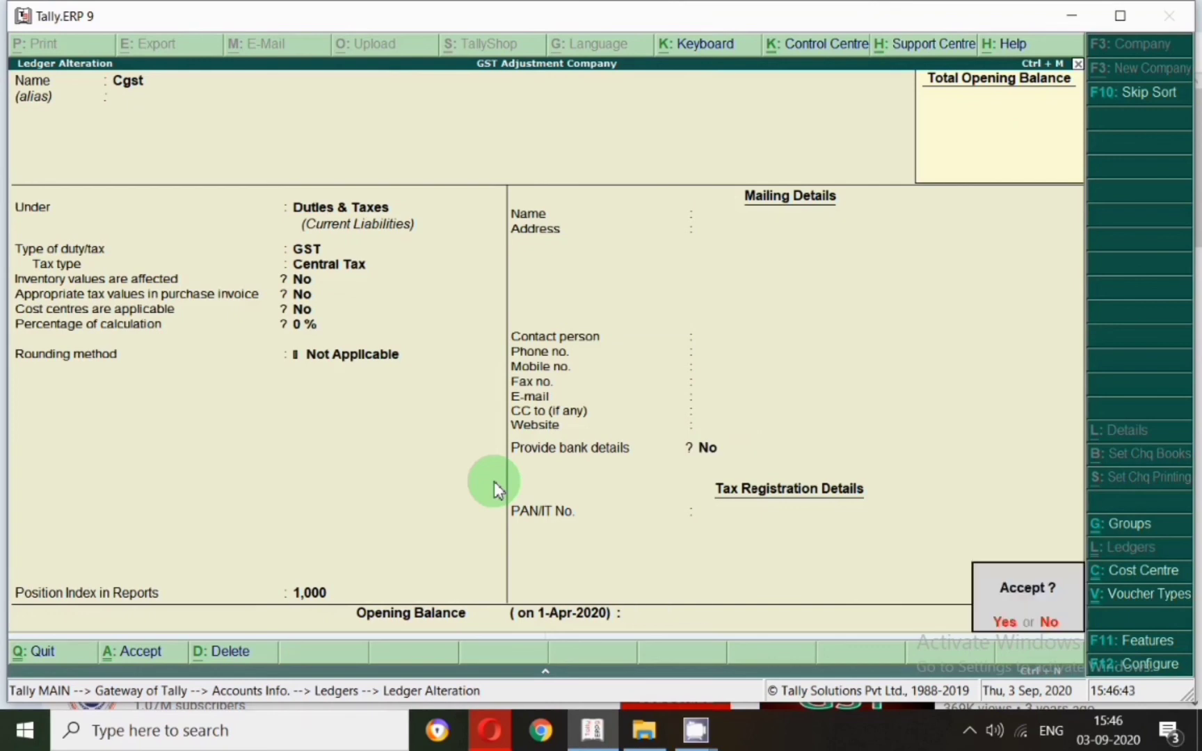
{"action": "key", "text": "Return"}
Open the Sgst ledger for alteration, review its group, duty type and tax type, and accept it
{"action": "type", "text": "Sgs"}
{"action": "key", "text": "Return"}
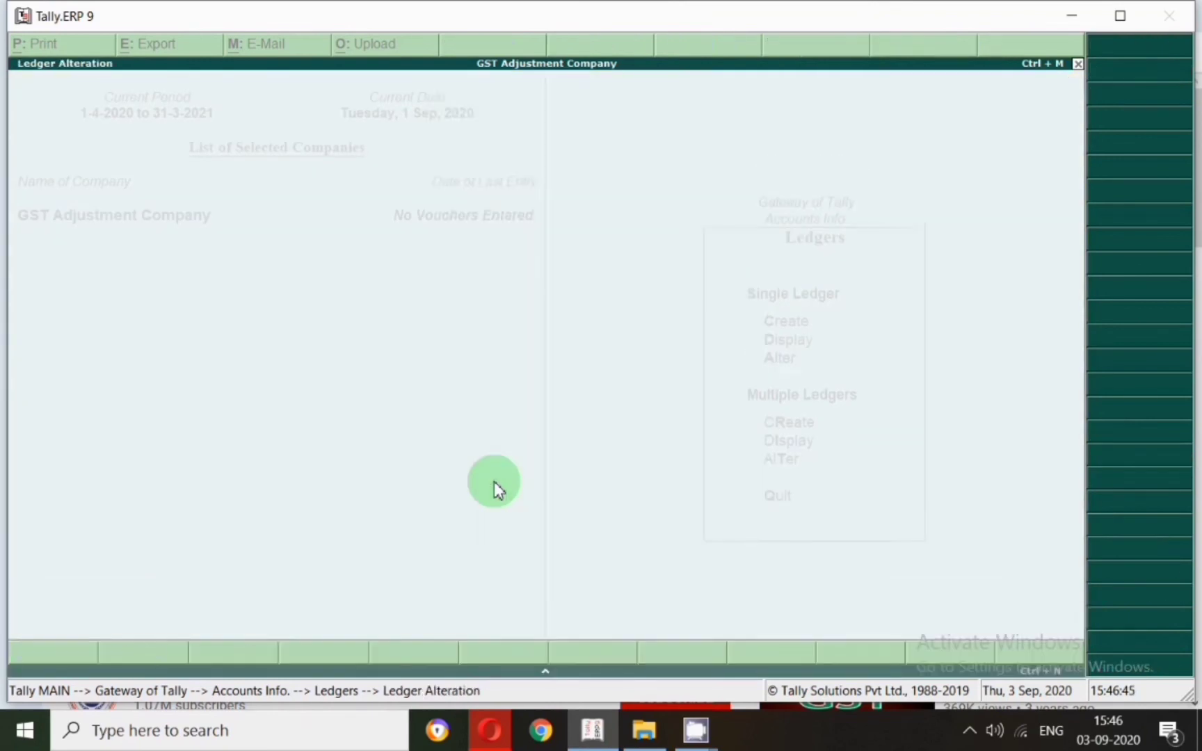
{"action": "key", "text": "Return"}
{"action": "key", "text": "Return"}
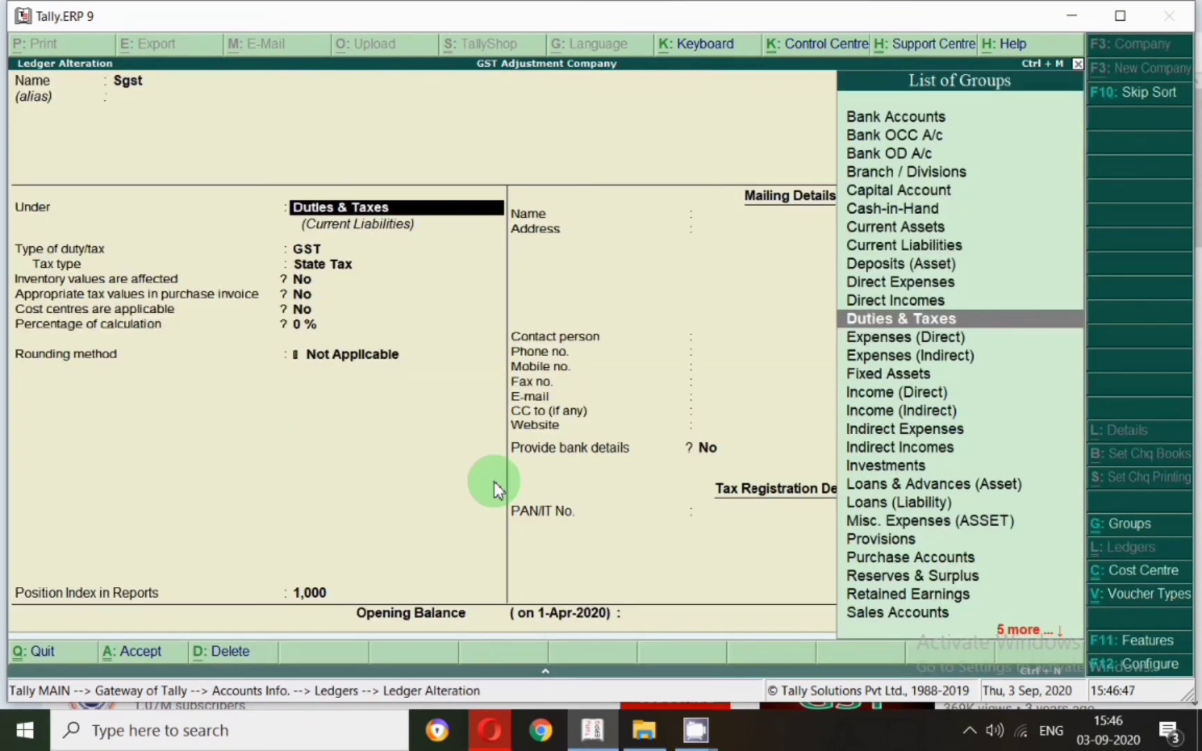
{"action": "key", "text": "Return"}
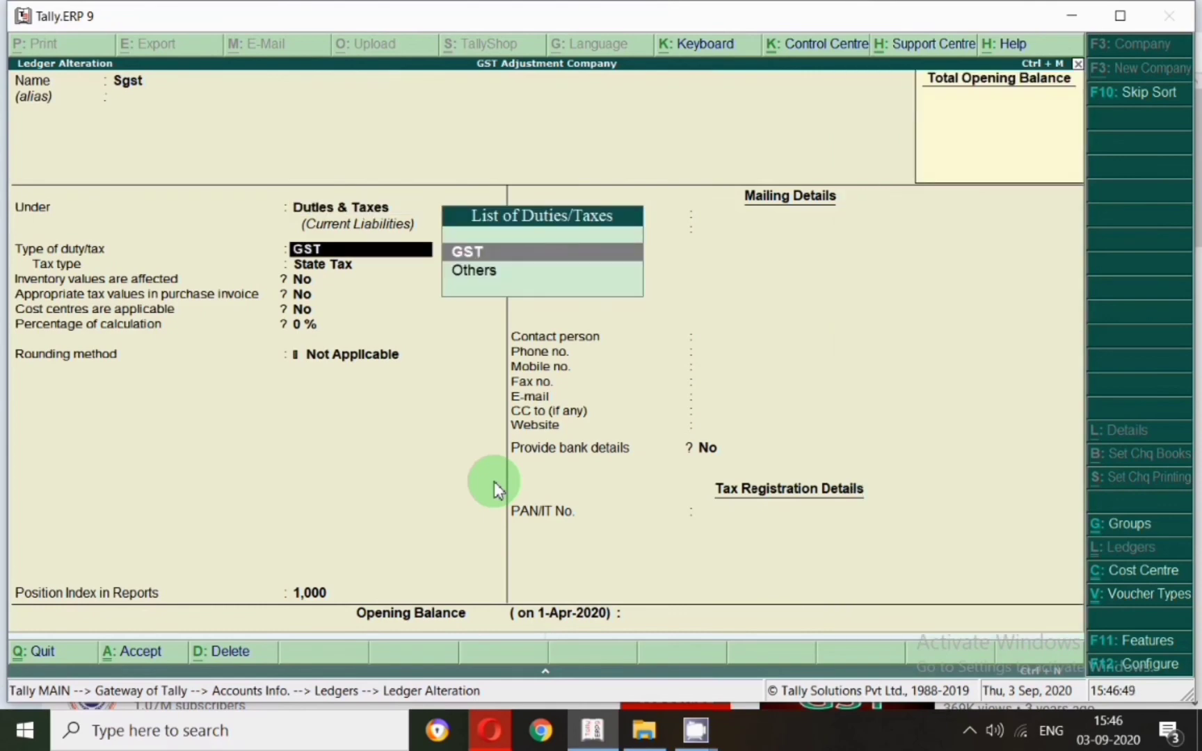
{"action": "key", "text": "Return"}
{"action": "key", "text": "Return"}
{"action": "key", "text": "Return"}
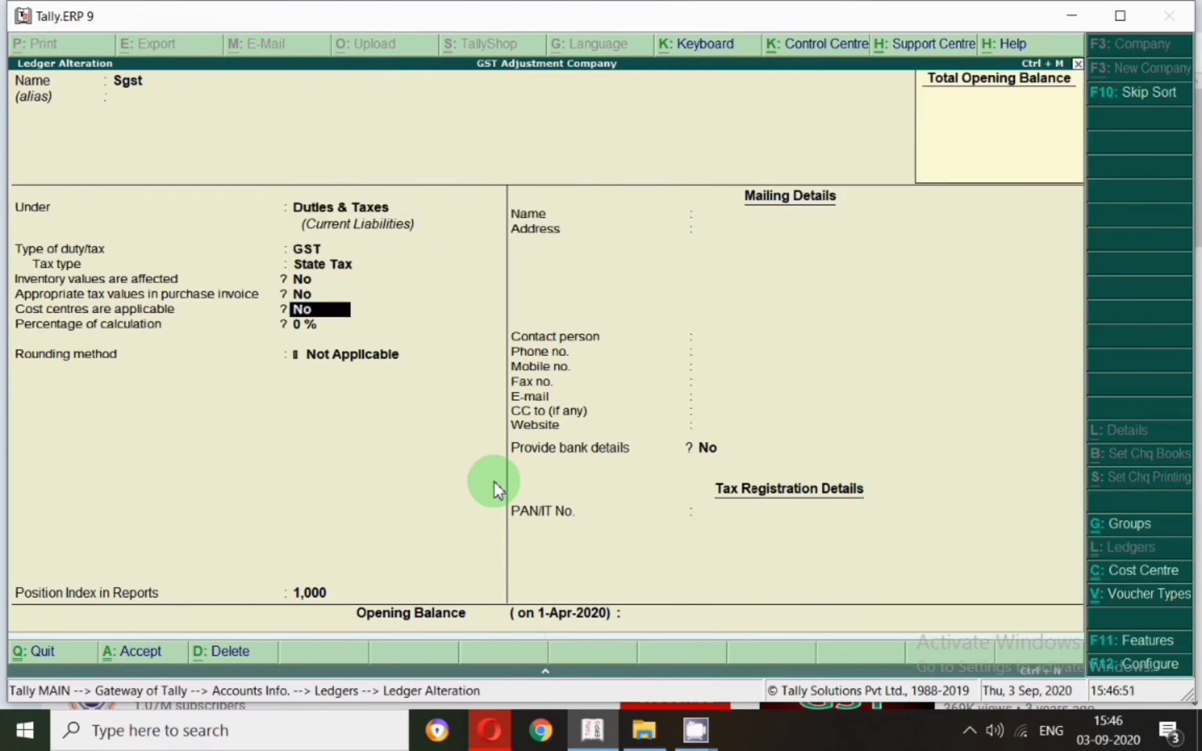
{"action": "key", "text": "Return"}
{"action": "key", "text": "Return"}
{"action": "key", "text": "Return"}
{"action": "key", "text": "Return"}
{"action": "key", "text": "Return"}
{"action": "key", "text": "Return"}
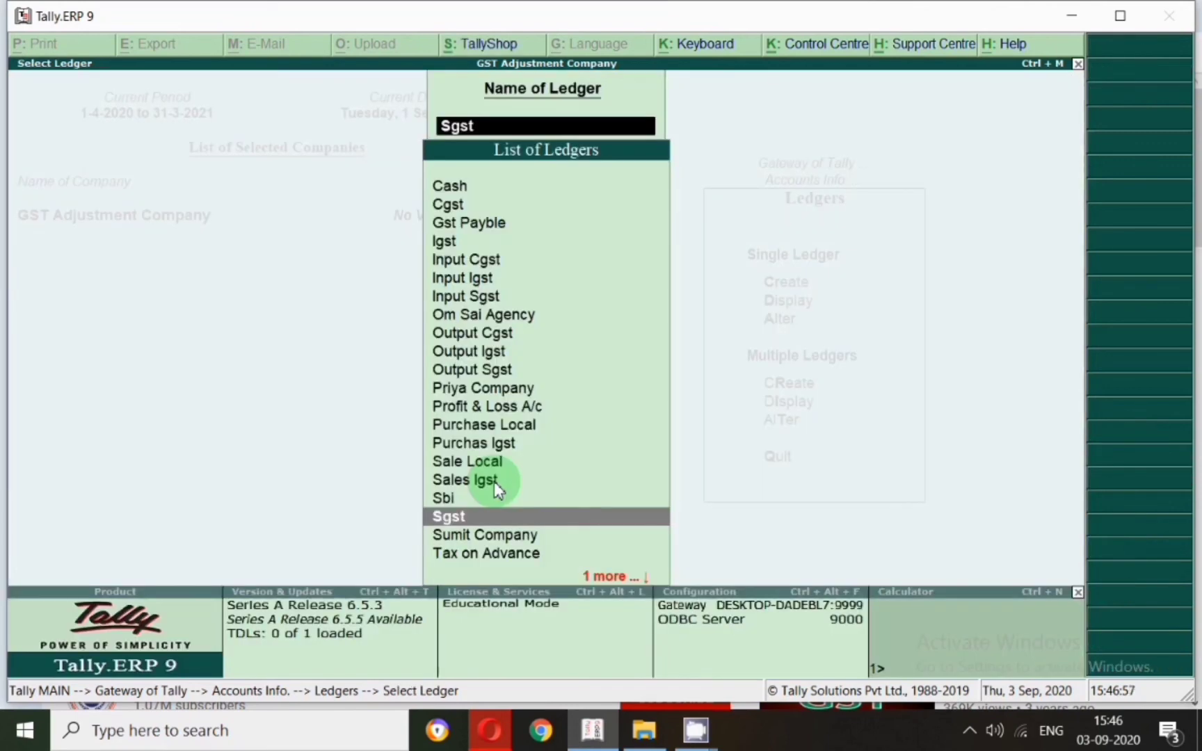
Open the Sale Local ledger for alteration, review its sales group and GST settings, and accept it
{"action": "type", "text": "Sal"}
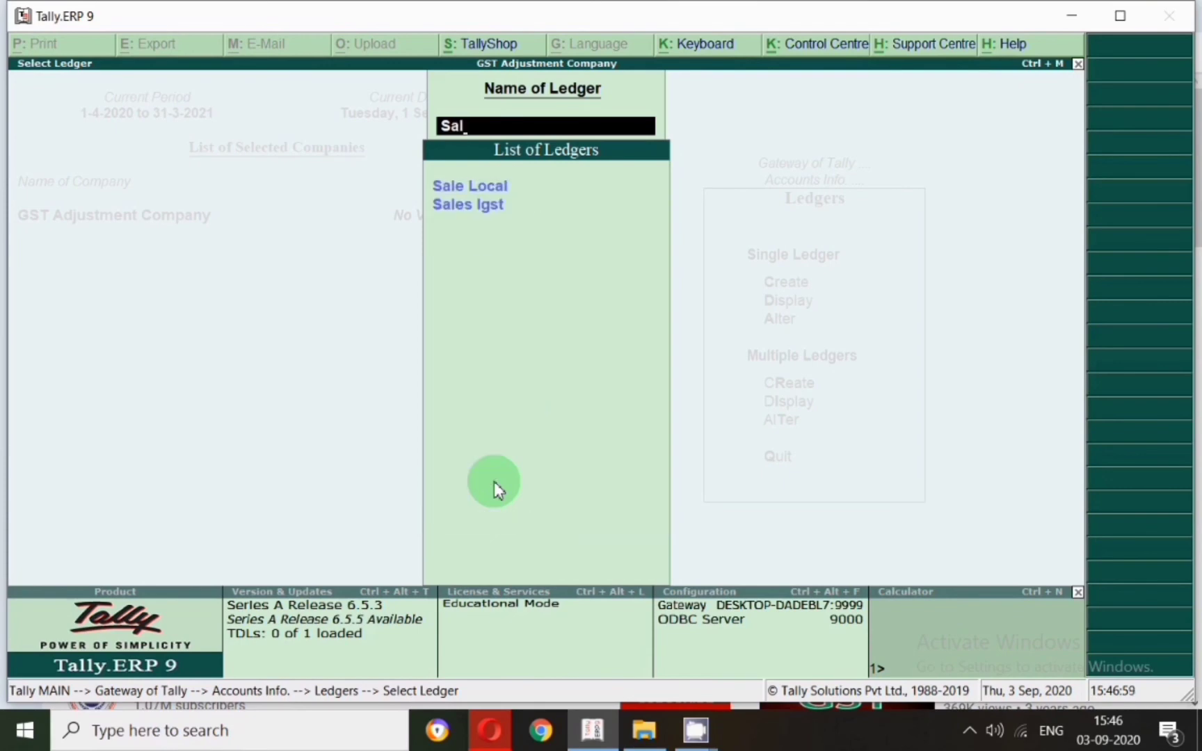
{"action": "key", "text": "Return"}
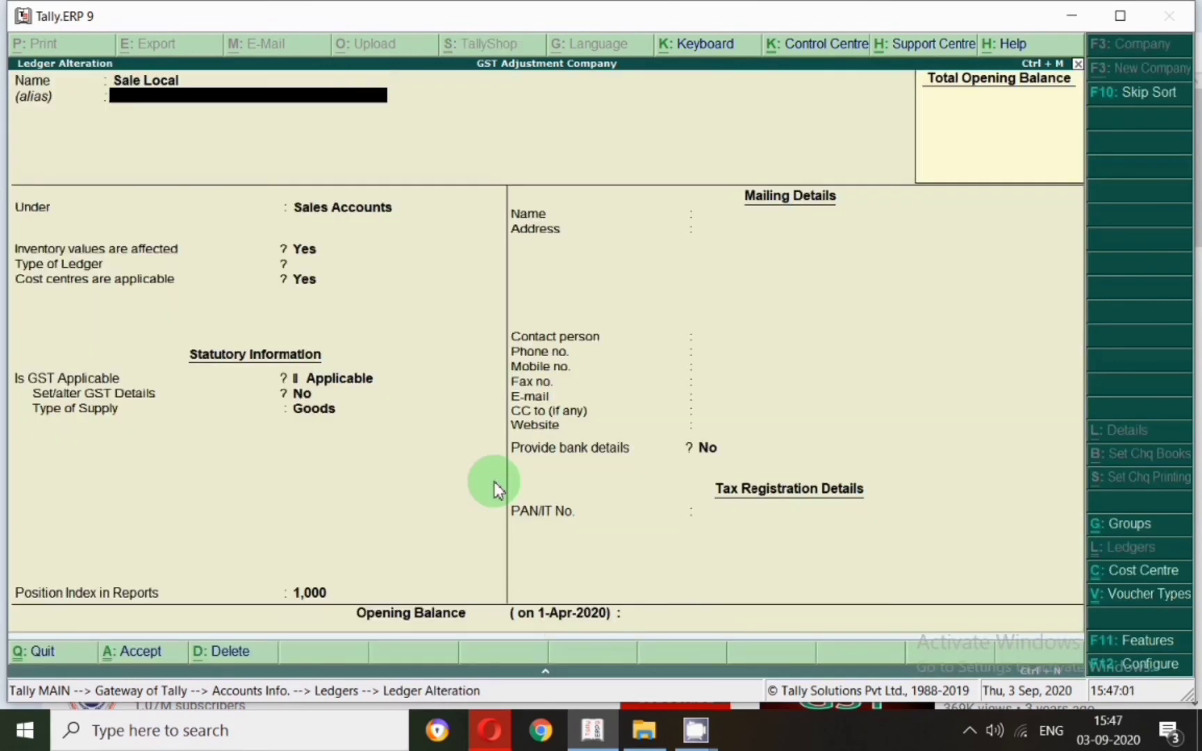
{"action": "key", "text": "Return"}
{"action": "key", "text": "Return"}
{"action": "key", "text": "Return"}
{"action": "key", "text": "Return"}
{"action": "key", "text": "Return"}
{"action": "key", "text": "Return"}
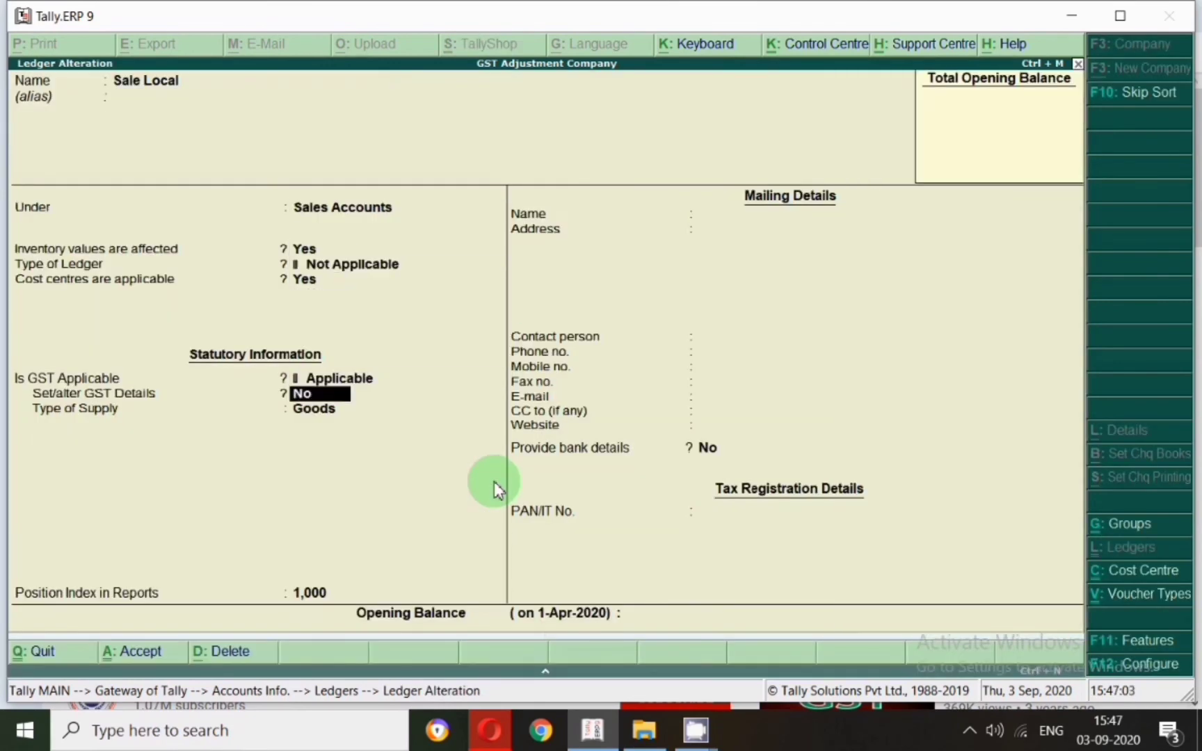
{"action": "key", "text": "Return"}
{"action": "key", "text": "Return"}
{"action": "key", "text": "Return"}
{"action": "key", "text": "Return"}
{"action": "key", "text": "Return"}
{"action": "key", "text": "Return"}
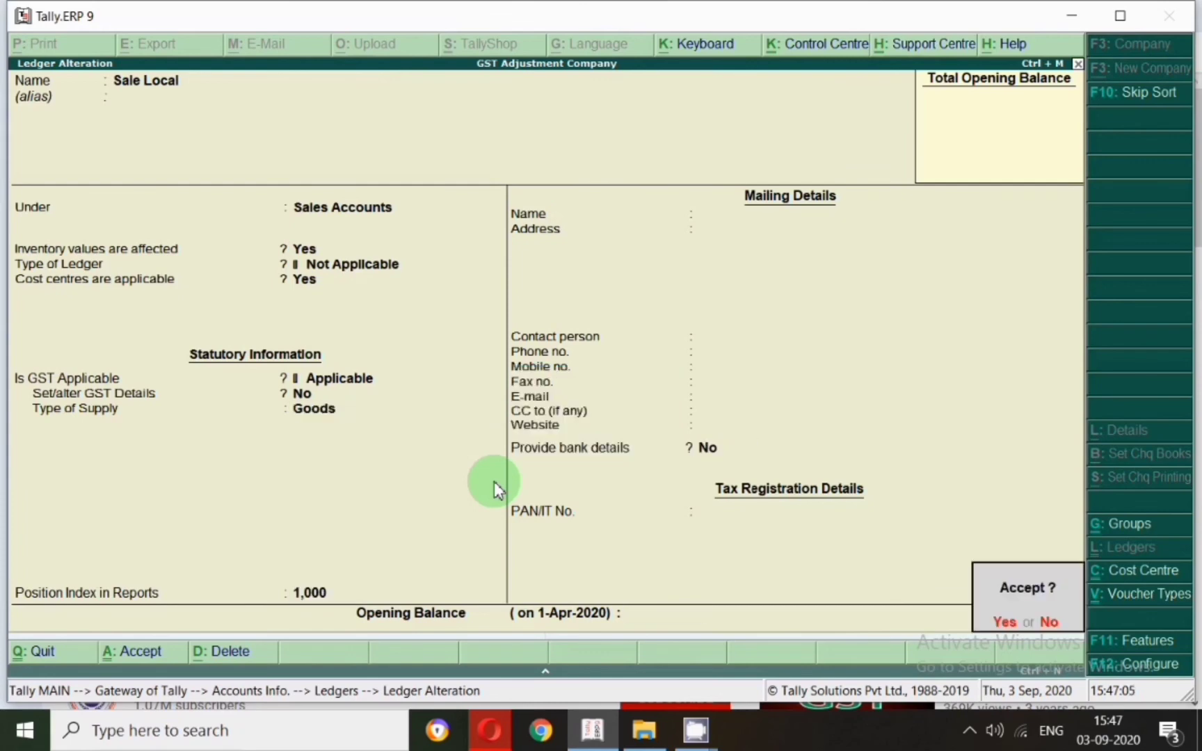
{"action": "key", "text": "Return"}
Open the Tax on Advance ledger for alteration, review its group, statutory and mailing details, and accept it
{"action": "type", "text": "Ta"}
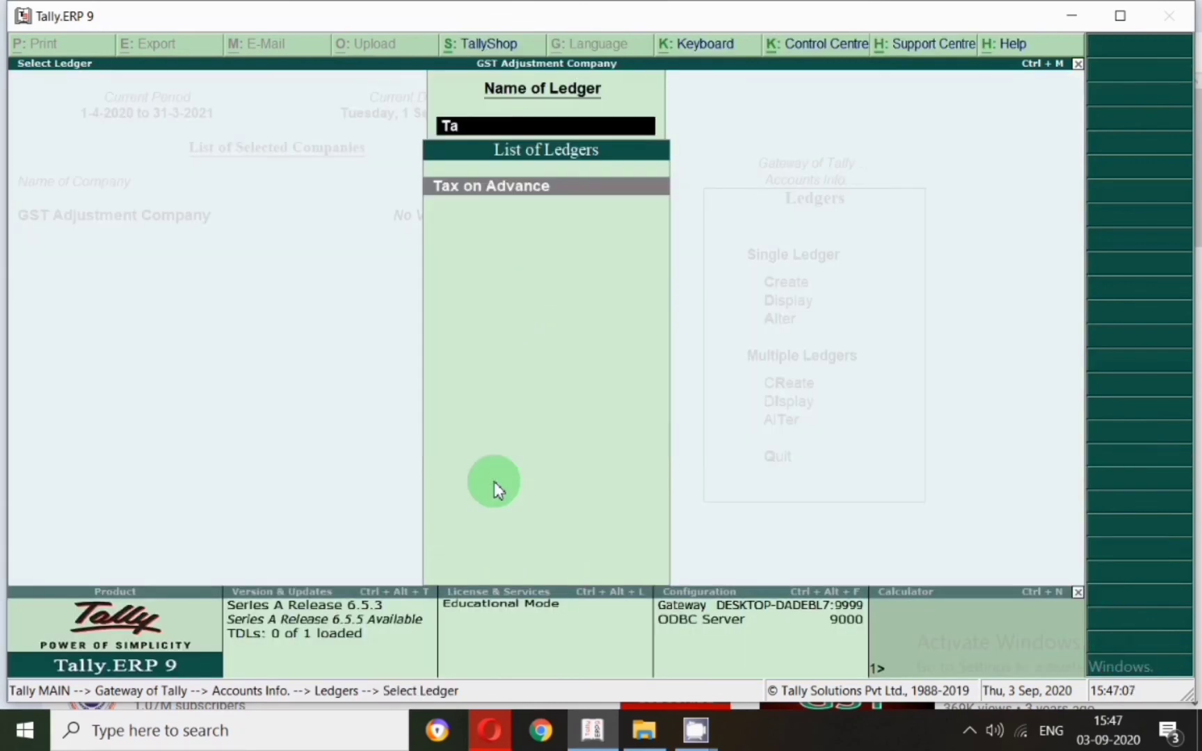
{"action": "key", "text": "Return"}
{"action": "key", "text": "Return"}
{"action": "key", "text": "Return"}
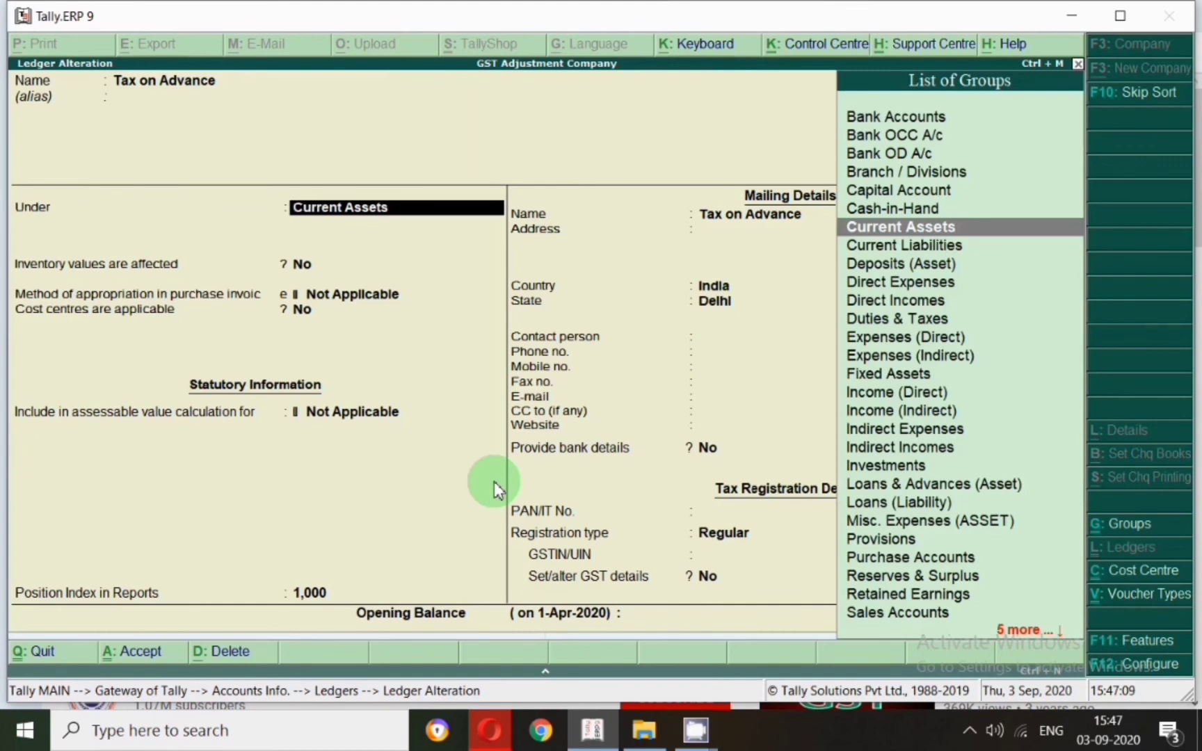
{"action": "key", "text": "Return"}
{"action": "key", "text": "Return"}
{"action": "key", "text": "Return"}
{"action": "key", "text": "Return"}
{"action": "key", "text": "Return"}
{"action": "key", "text": "Return"}
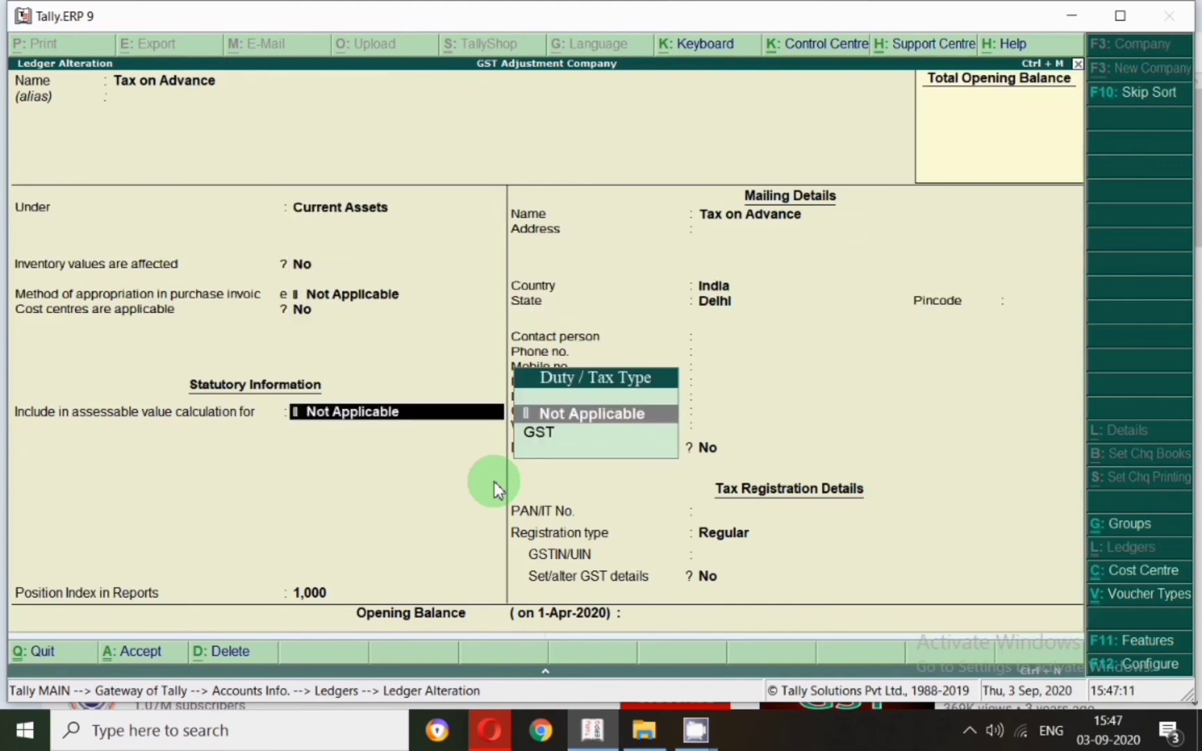
{"action": "key", "text": "Return"}
{"action": "key", "text": "Return"}
{"action": "key", "text": "Return"}
{"action": "key", "text": "Return"}
{"action": "key", "text": "Return"}
{"action": "key", "text": "Return"}
{"action": "key", "text": "Return"}
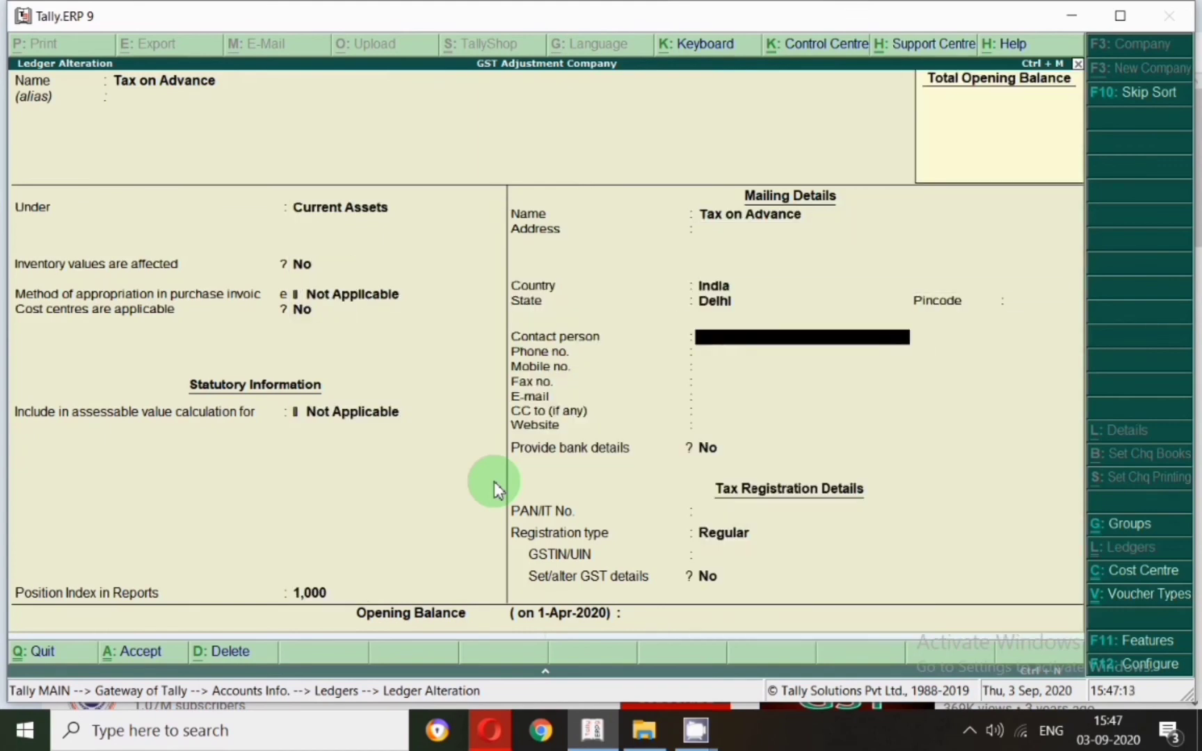
{"action": "key", "text": "Return"}
{"action": "key", "text": "Return"}
{"action": "key", "text": "ctrl+a"}
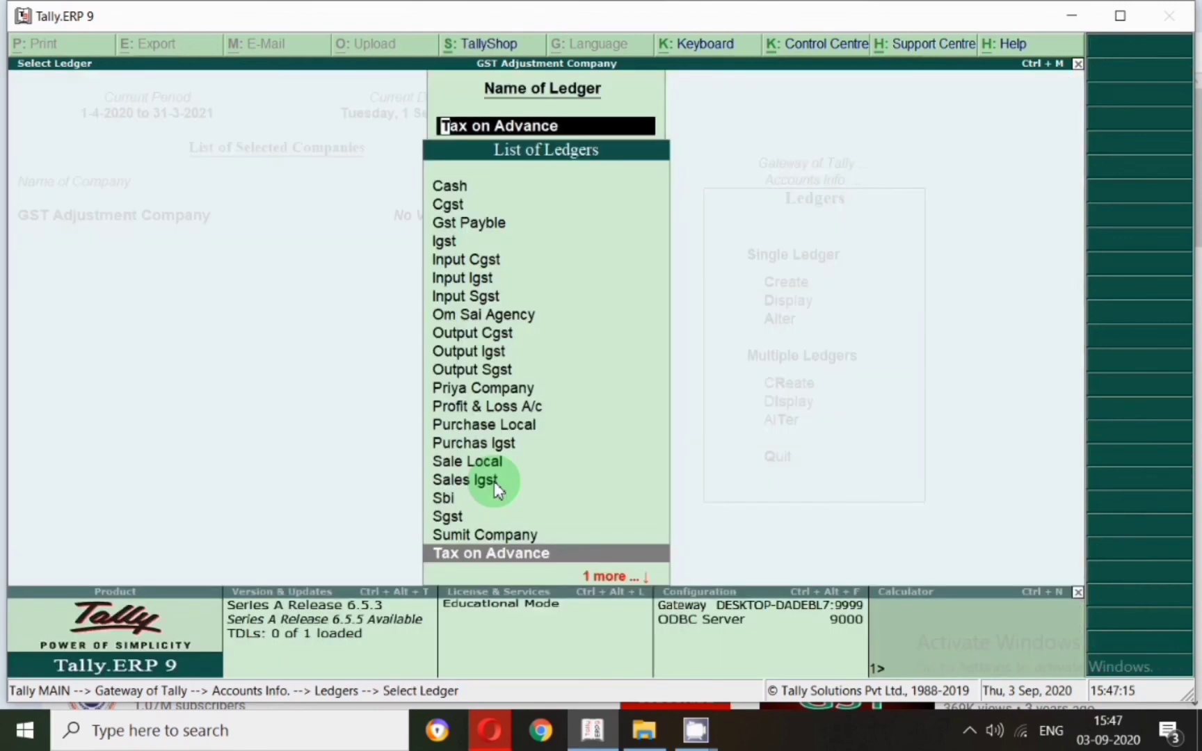
Leave ledger alteration, open a new receipt voucher and set its date to 1-Sep-2020
{"action": "key", "text": "Escape"}
{"action": "key", "text": "Escape"}
{"action": "key", "text": "Escape"}
{"action": "key", "text": "Escape"}
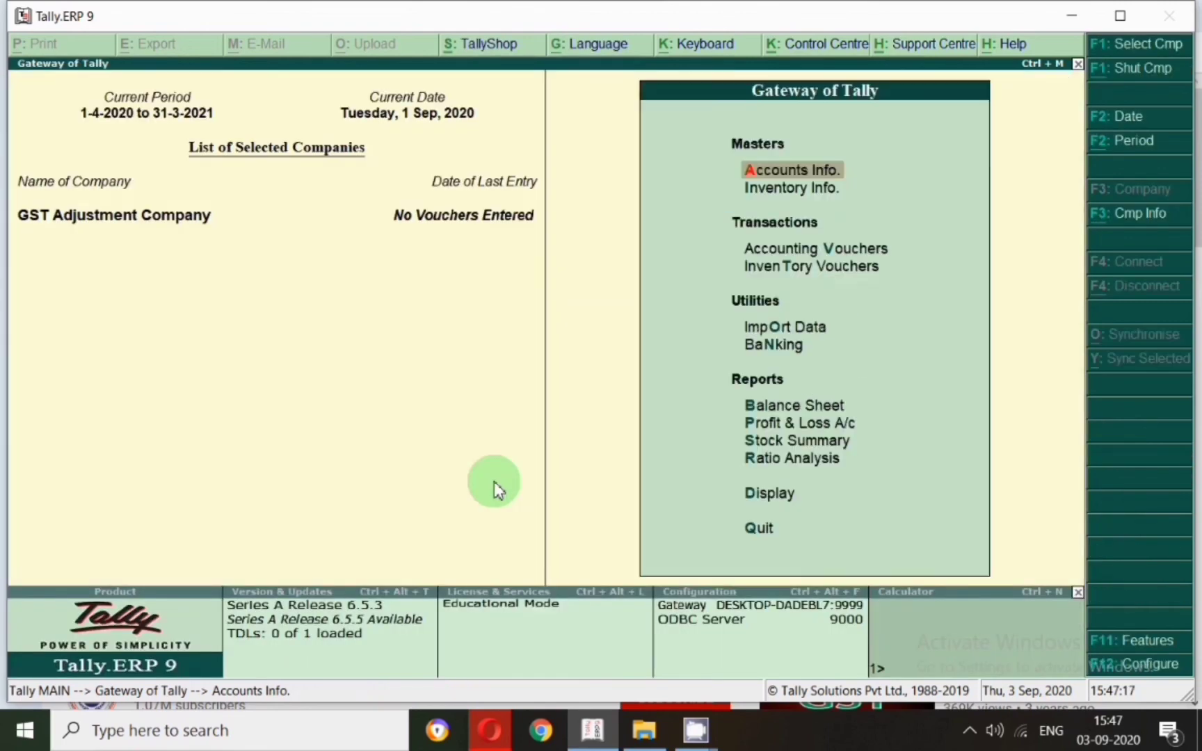
{"action": "key", "text": "v"}
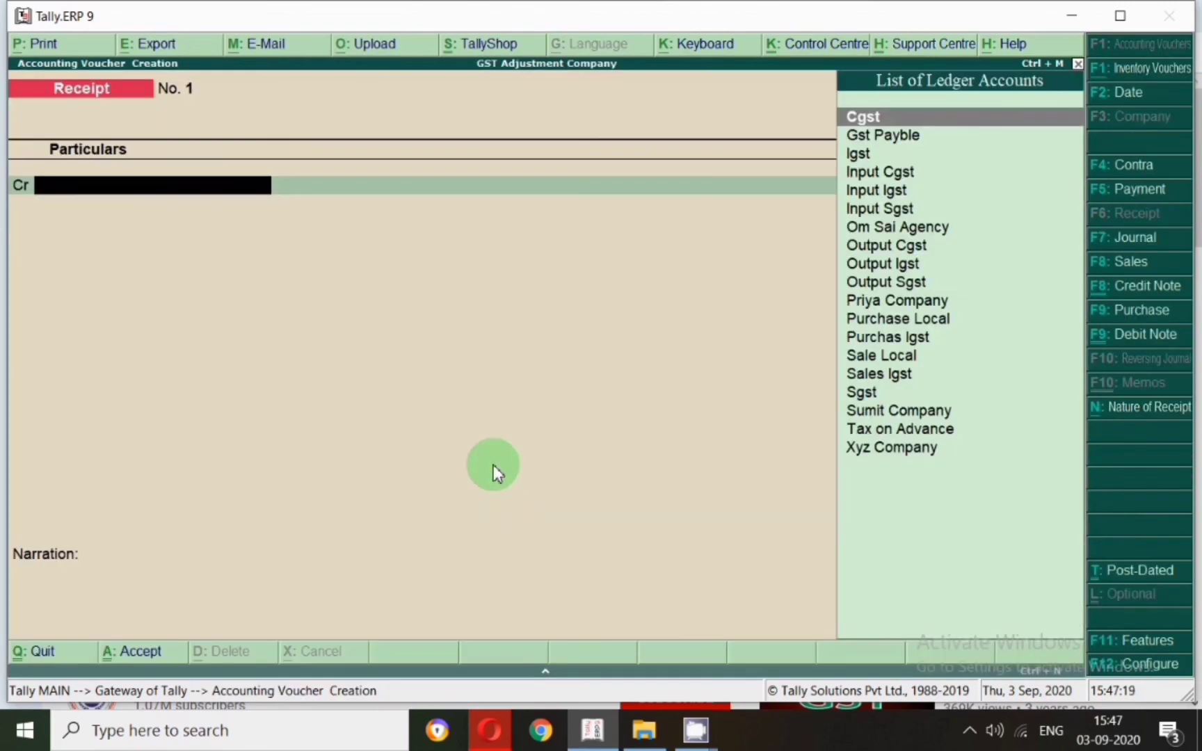
{"action": "key", "text": "F2"}
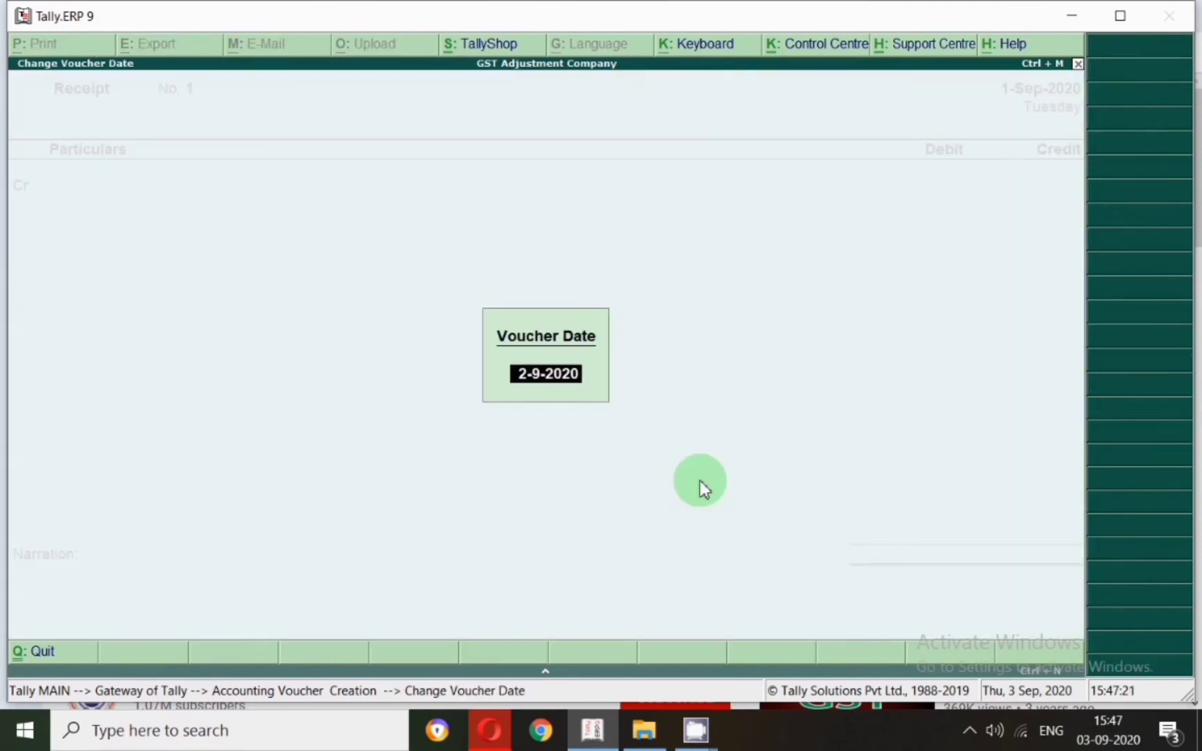
{"action": "type", "text": "1."}
{"action": "key", "text": "Return"}
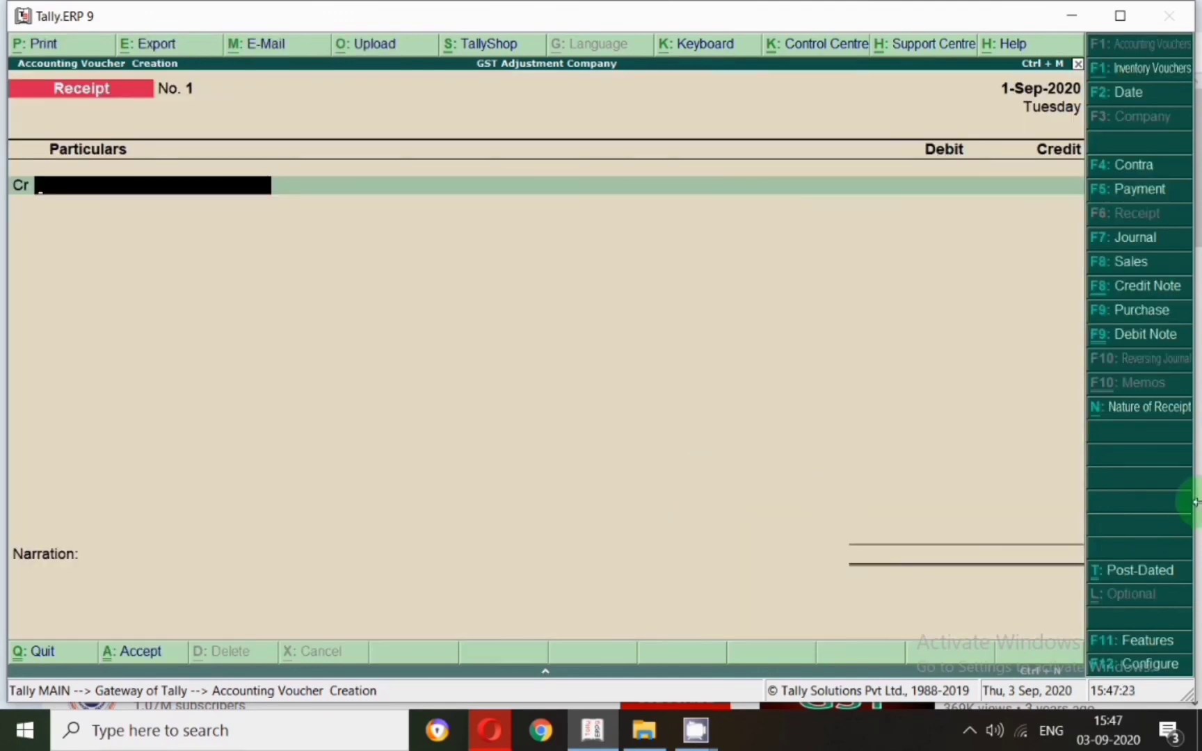
Set the receipt voucher's nature of receipt to Advance Receipt
{"action": "left_click", "coordinate": [1142, 423]}
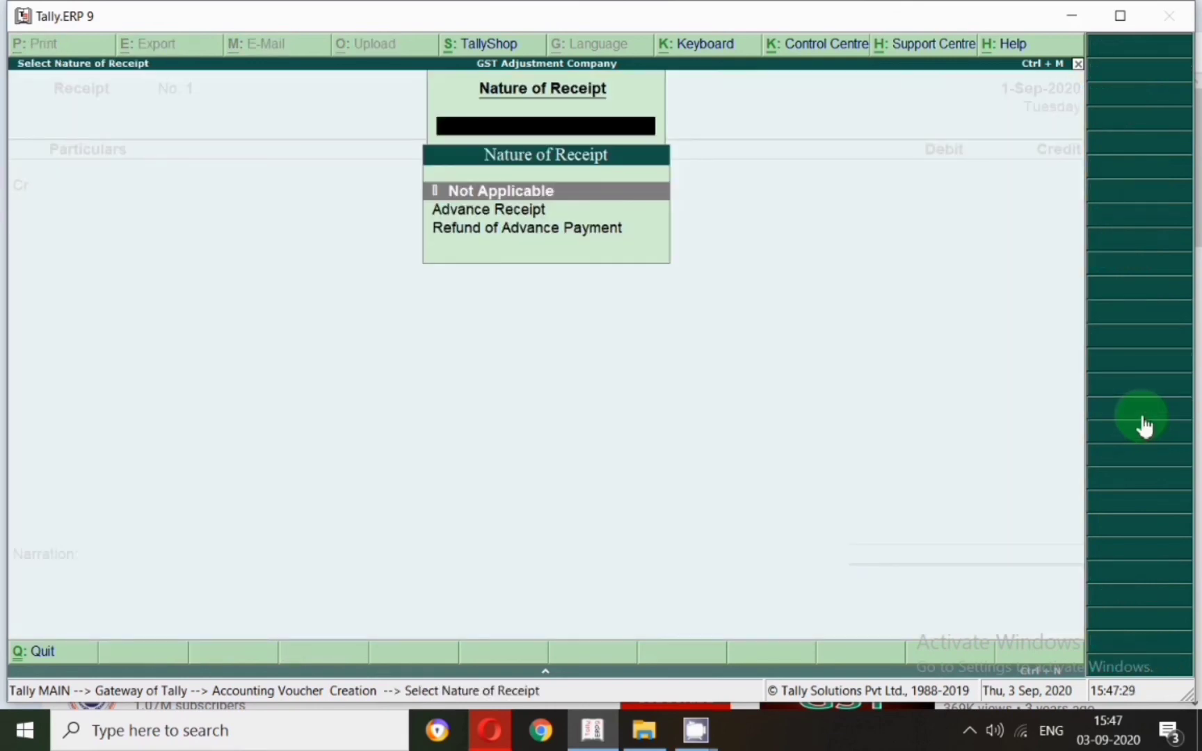
{"action": "left_click", "coordinate": [459, 211]}
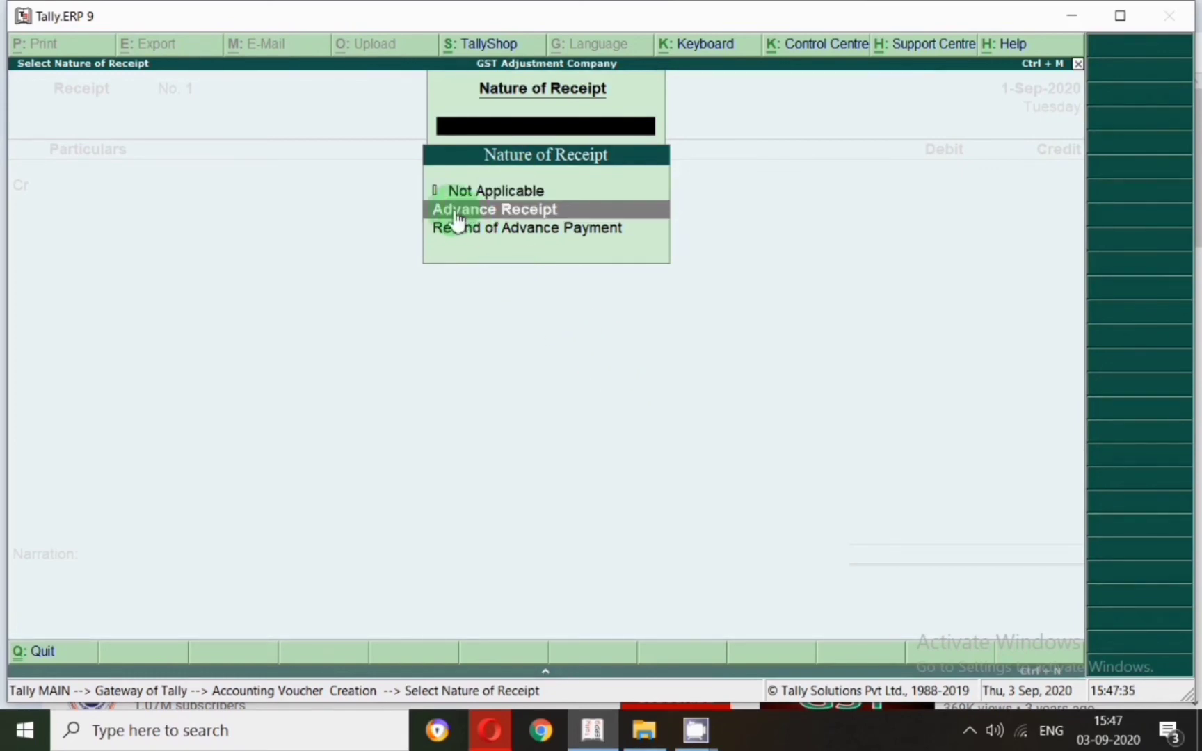
{"action": "left_click", "coordinate": [457, 217]}
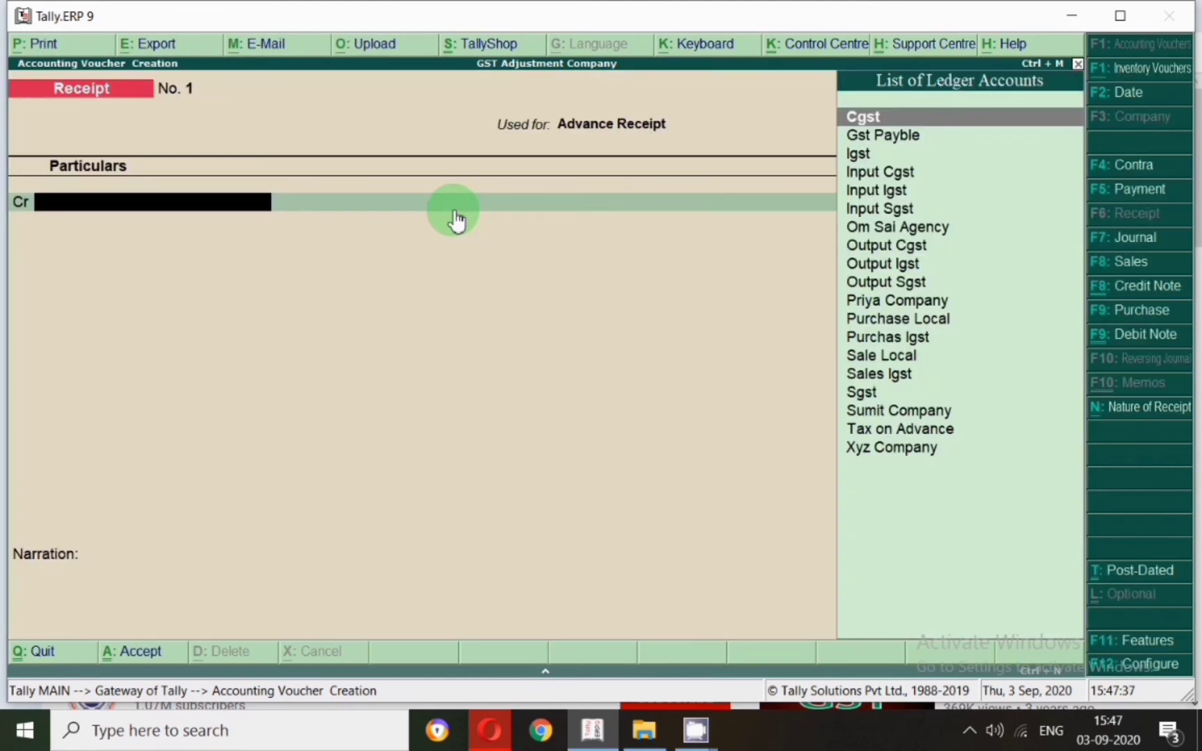
Credit Om Sai Agency in the receipt and list ledgers instead of stock items for the advance receipt details
{"action": "type", "text": "Om"}
{"action": "key", "text": "Return"}
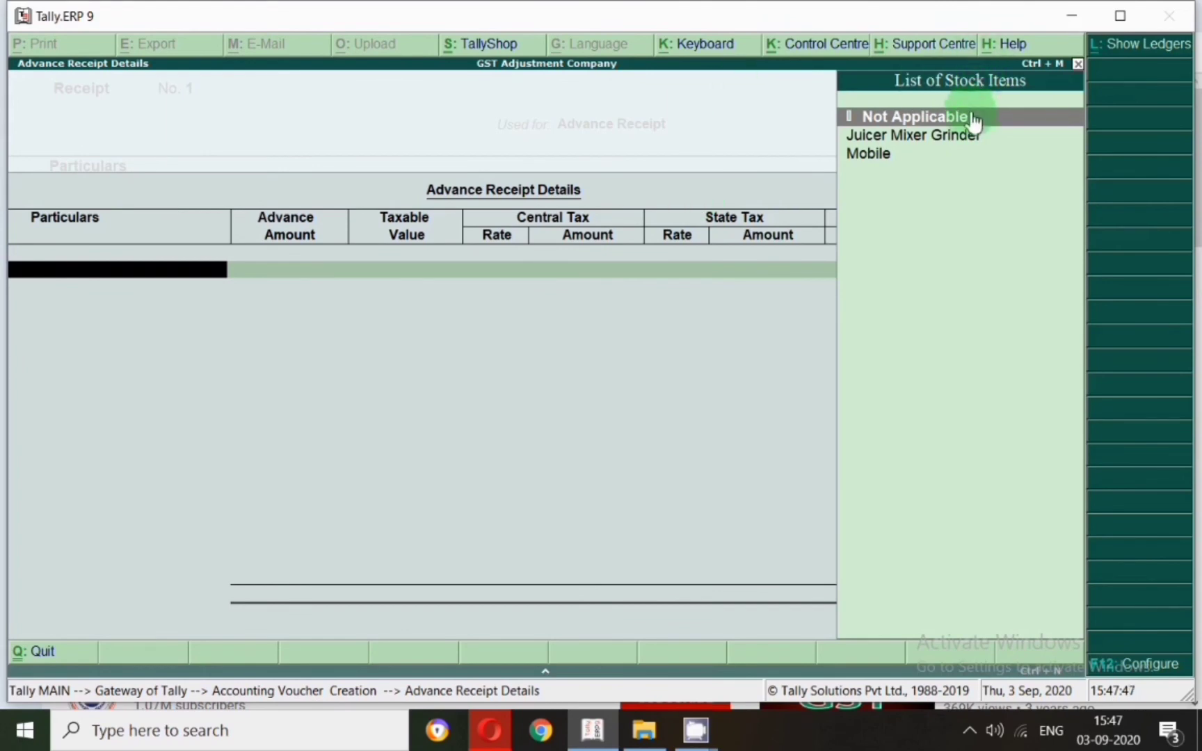
{"action": "left_click", "coordinate": [866, 156]}
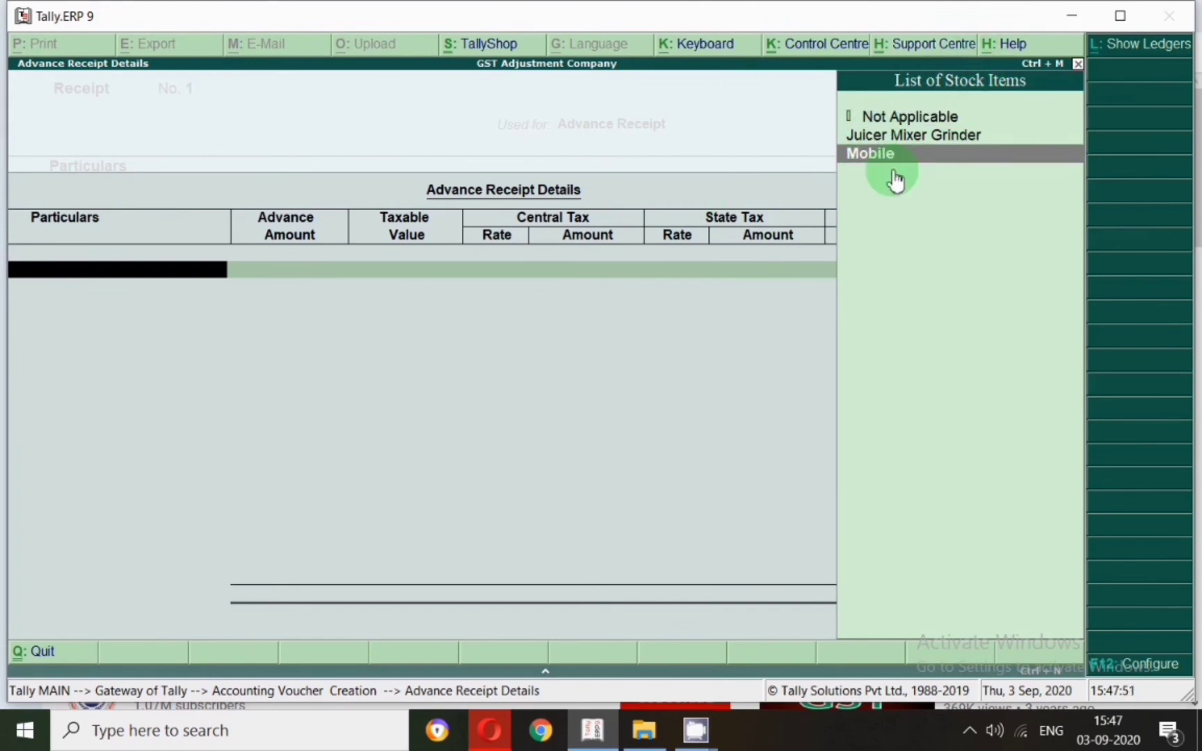
{"action": "left_click", "coordinate": [1132, 61]}
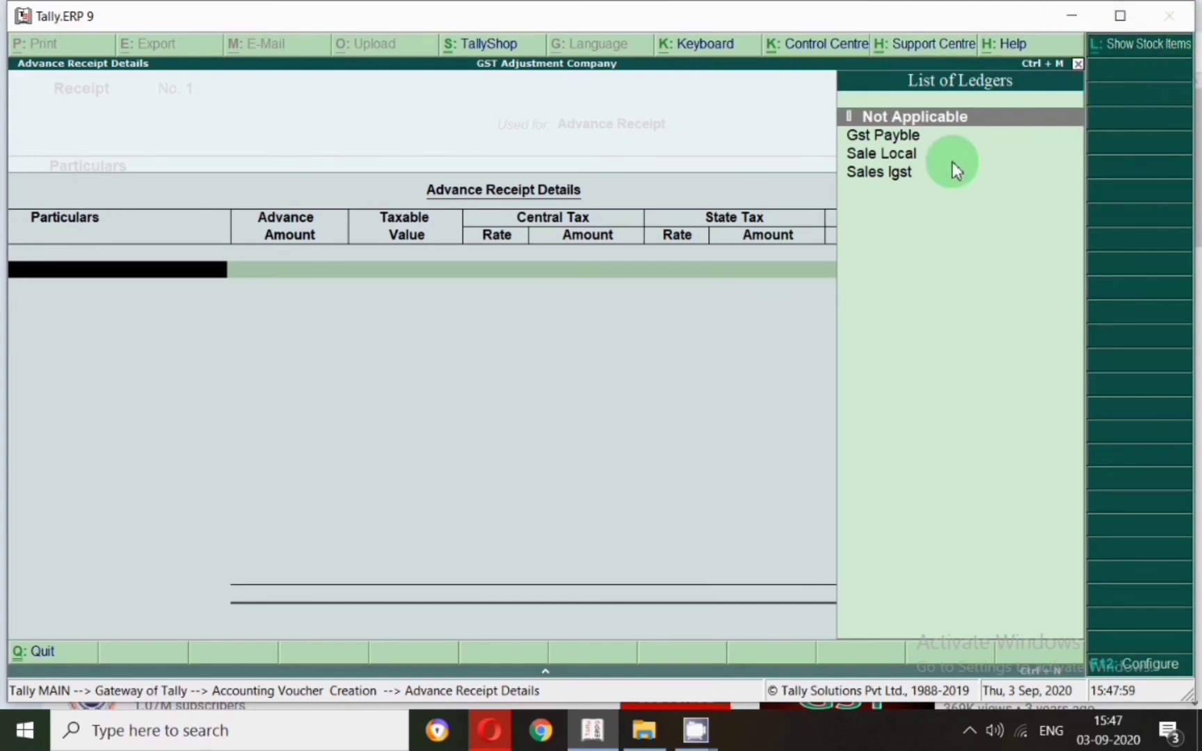
Create a new ledger named Manpawar Service under Indirect Incomes from the advance receipt details
{"action": "key", "text": "alt+c"}
{"action": "type", "text": "Manpa"}
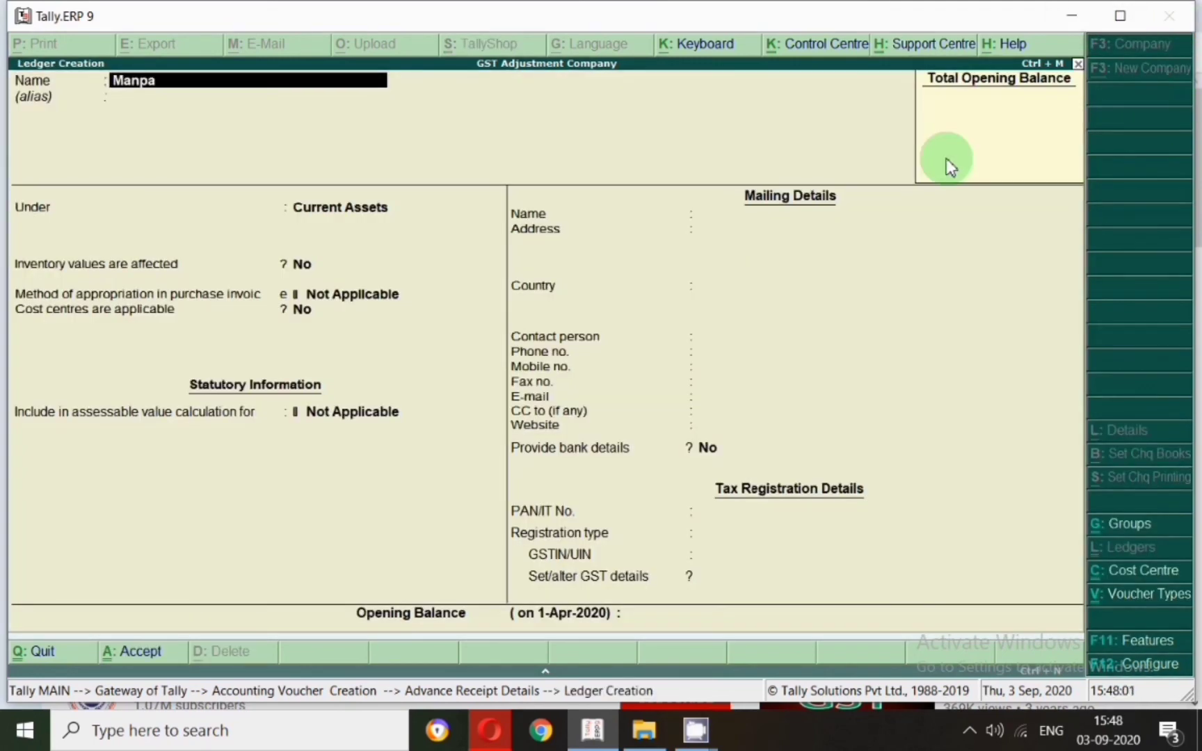
{"action": "type", "text": "war Service"}
{"action": "key", "text": "Return"}
{"action": "key", "text": "Return"}
{"action": "type", "text": "Ind"}
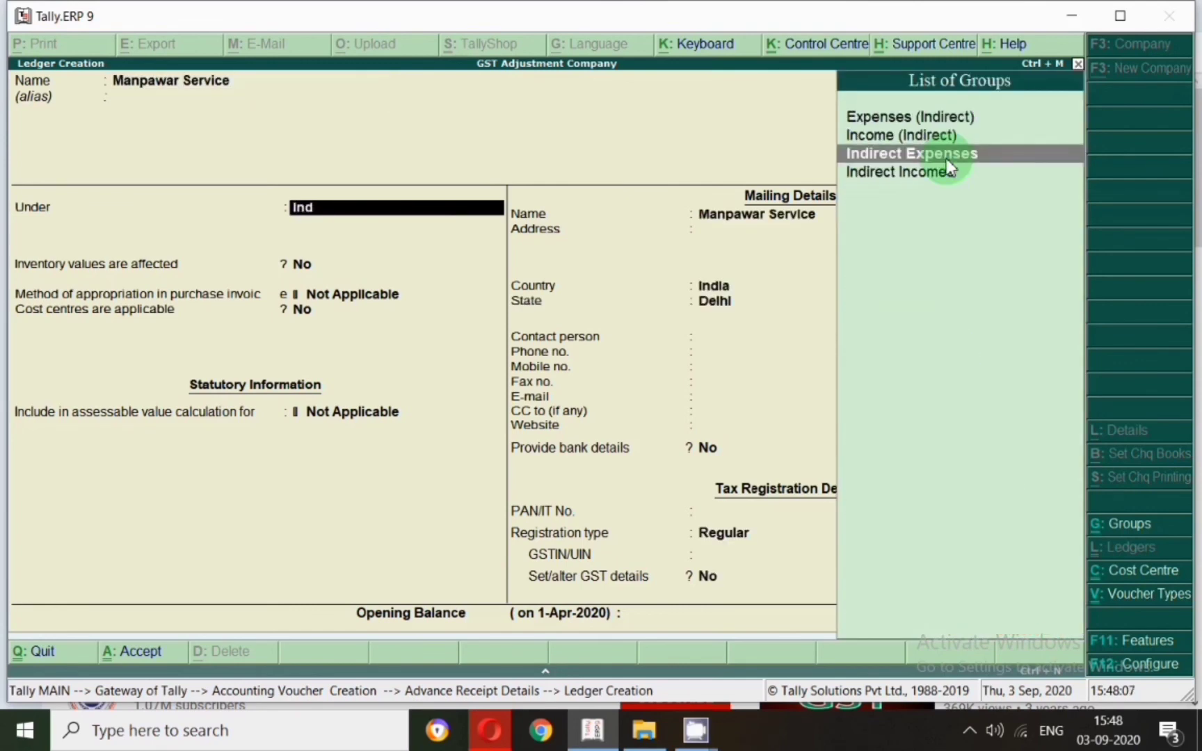
{"action": "left_click", "coordinate": [946, 167]}
{"action": "key", "text": "Return"}
{"action": "key", "text": "Return"}
{"action": "key", "text": "Return"}
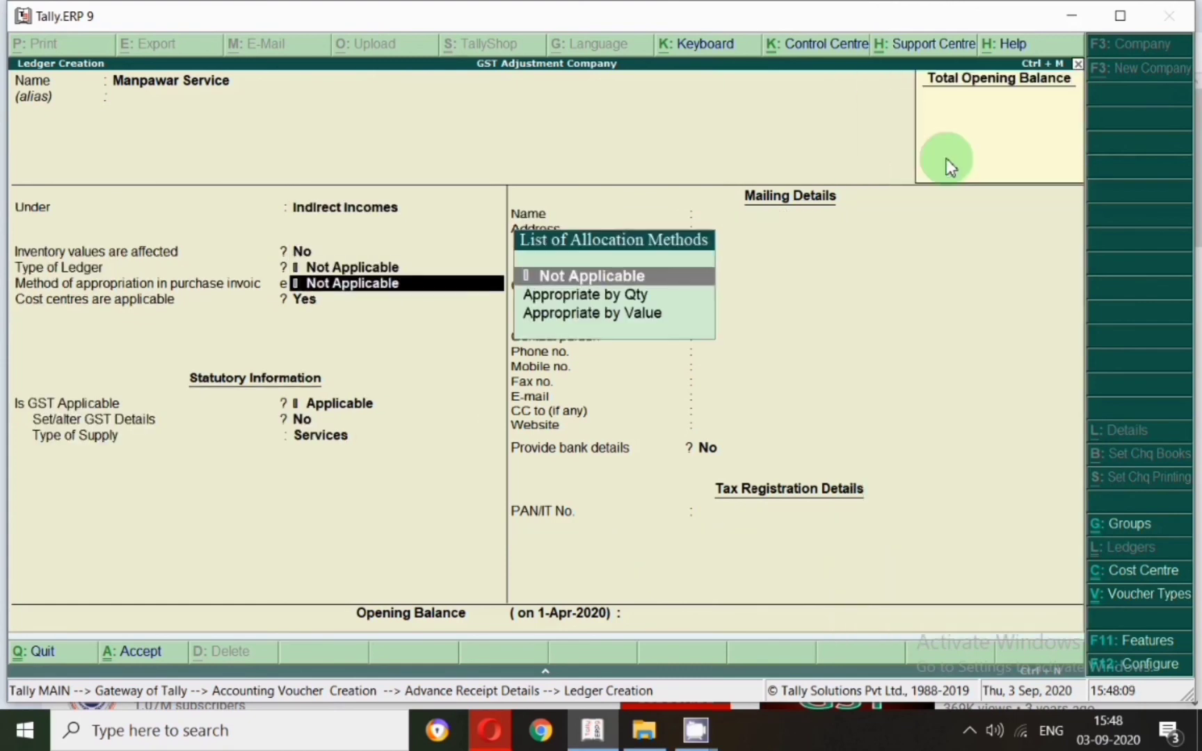
Enable GST details for the Manpawar Service ledger and set the nature of transaction to Sales Taxable
{"action": "key", "text": "Return"}
{"action": "key", "text": "Return"}
{"action": "key", "text": "Return"}
{"action": "key", "text": "y"}
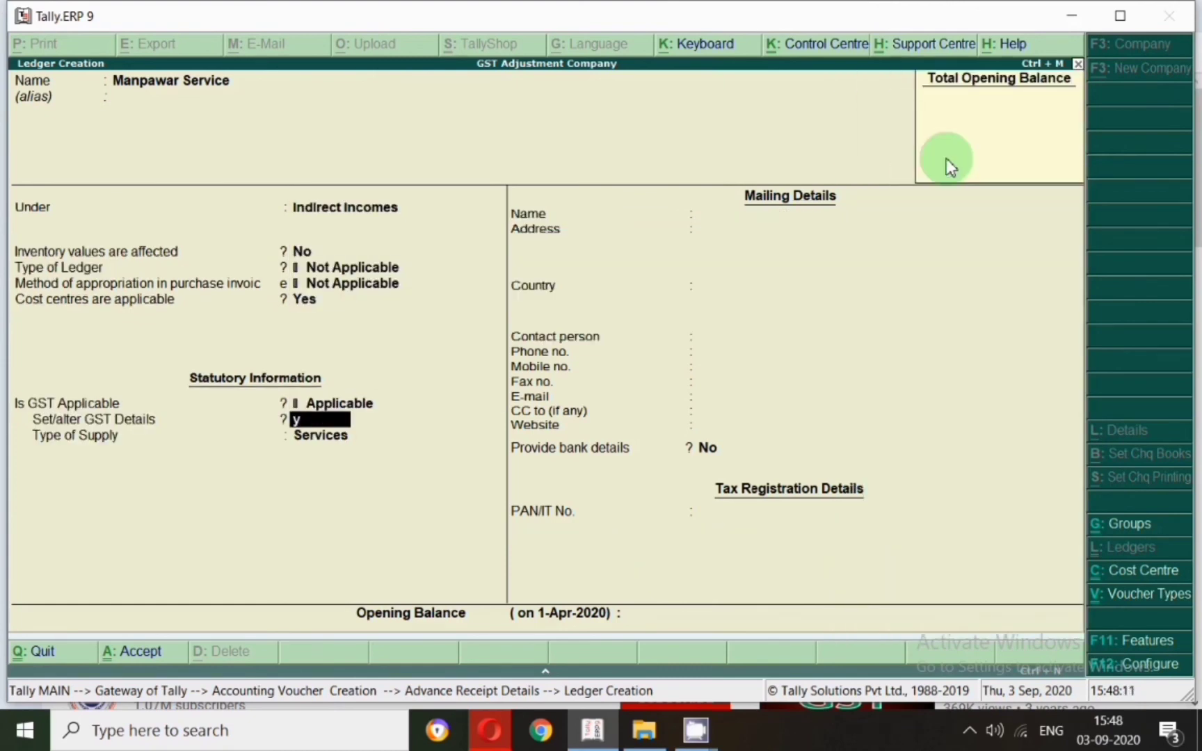
{"action": "key", "text": "Return"}
{"action": "key", "text": "Return"}
{"action": "key", "text": "Return"}
{"action": "key", "text": "Return"}
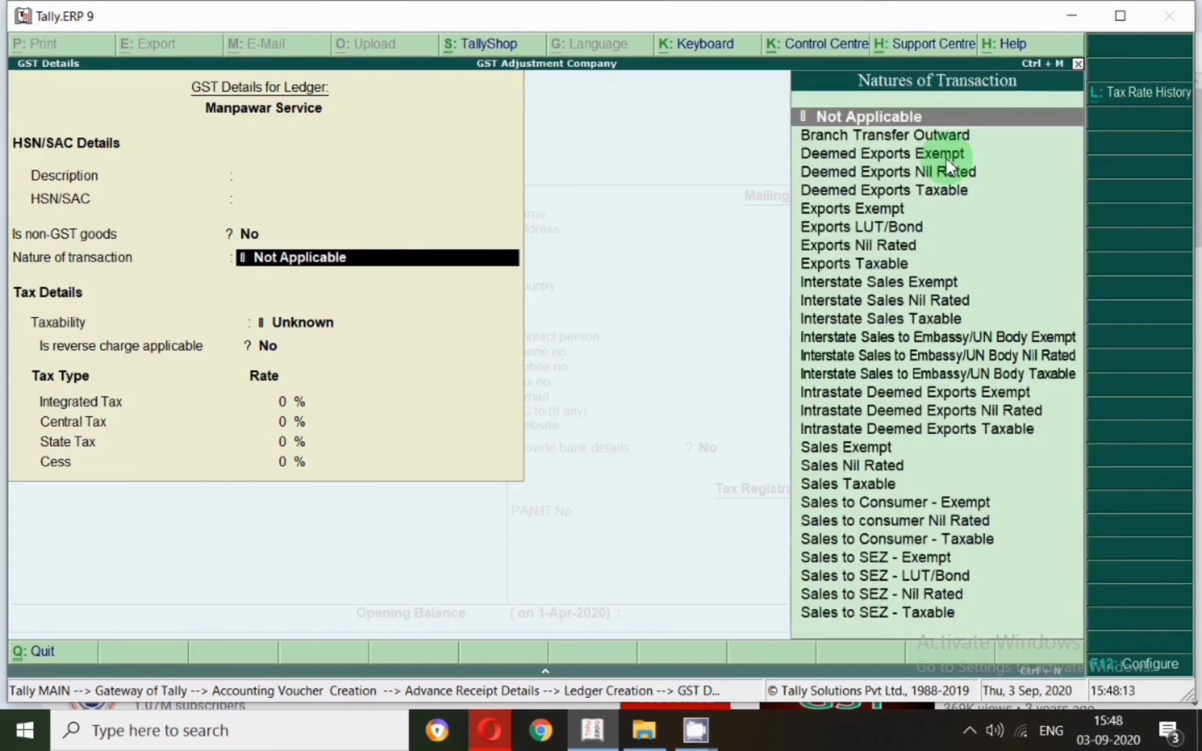
{"action": "key", "text": "Down"}
{"action": "key", "text": "Down"}
{"action": "key", "text": "Down"}
{"action": "key", "text": "Down"}
{"action": "key", "text": "Down"}
{"action": "key", "text": "Down"}
{"action": "key", "text": "Down"}
{"action": "key", "text": "Down"}
{"action": "key", "text": "Down"}
{"action": "key", "text": "Down"}
{"action": "key", "text": "Down"}
{"action": "key", "text": "Down"}
{"action": "key", "text": "Down"}
{"action": "key", "text": "Down"}
{"action": "key", "text": "Down"}
{"action": "key", "text": "Down"}
{"action": "key", "text": "Down"}
{"action": "key", "text": "Down"}
{"action": "key", "text": "Down"}
{"action": "key", "text": "Down"}
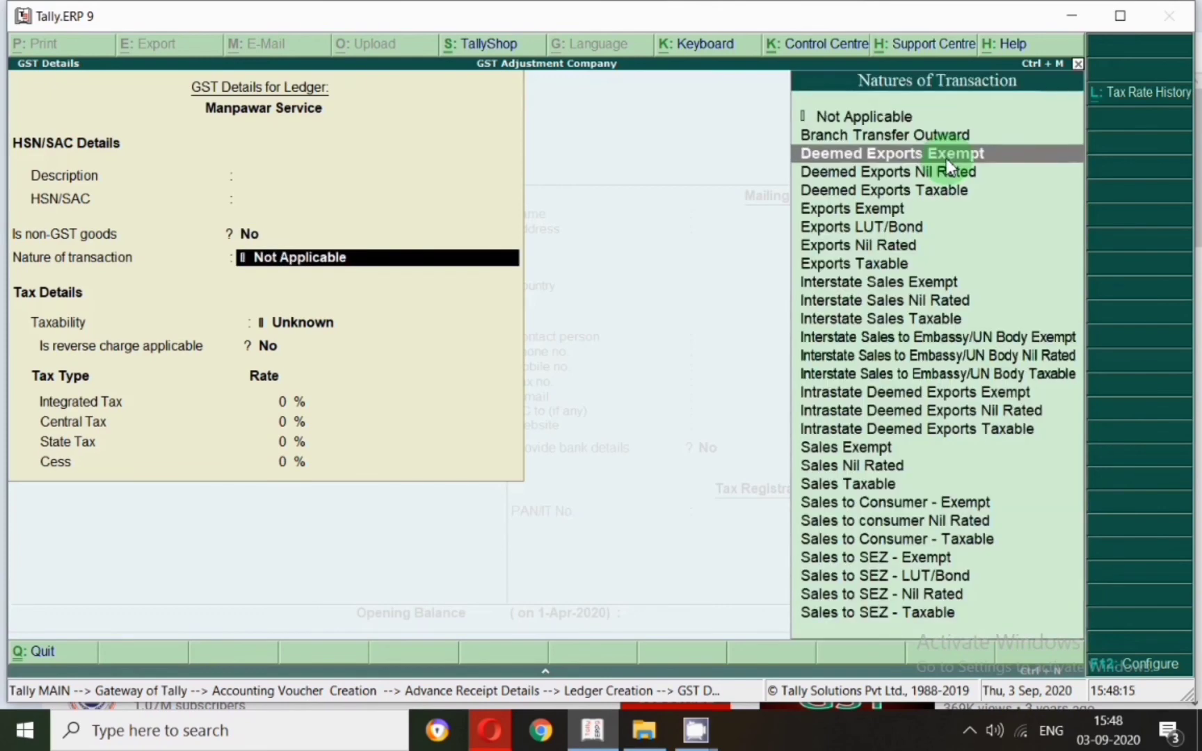
{"action": "key", "text": "Return"}
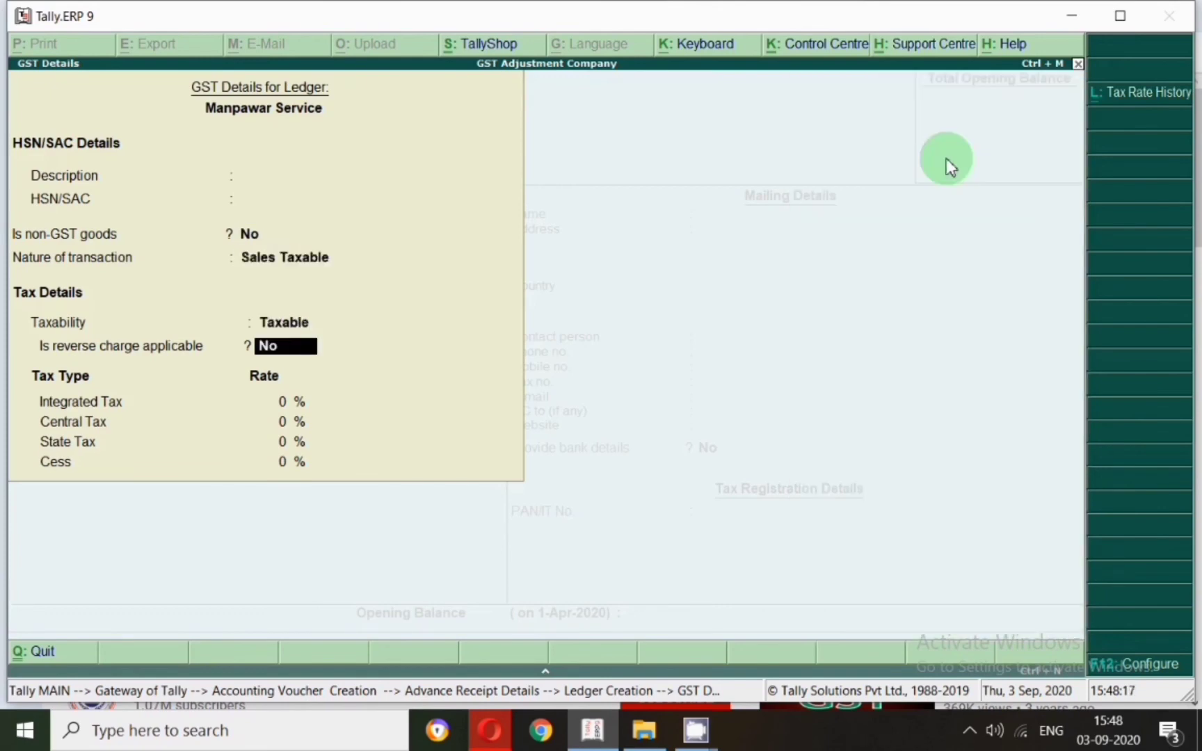
Set the ledger's integrated tax rate to 18% without reverse charge and accept the GST details
{"action": "key", "text": "Return"}
{"action": "type", "text": "18"}
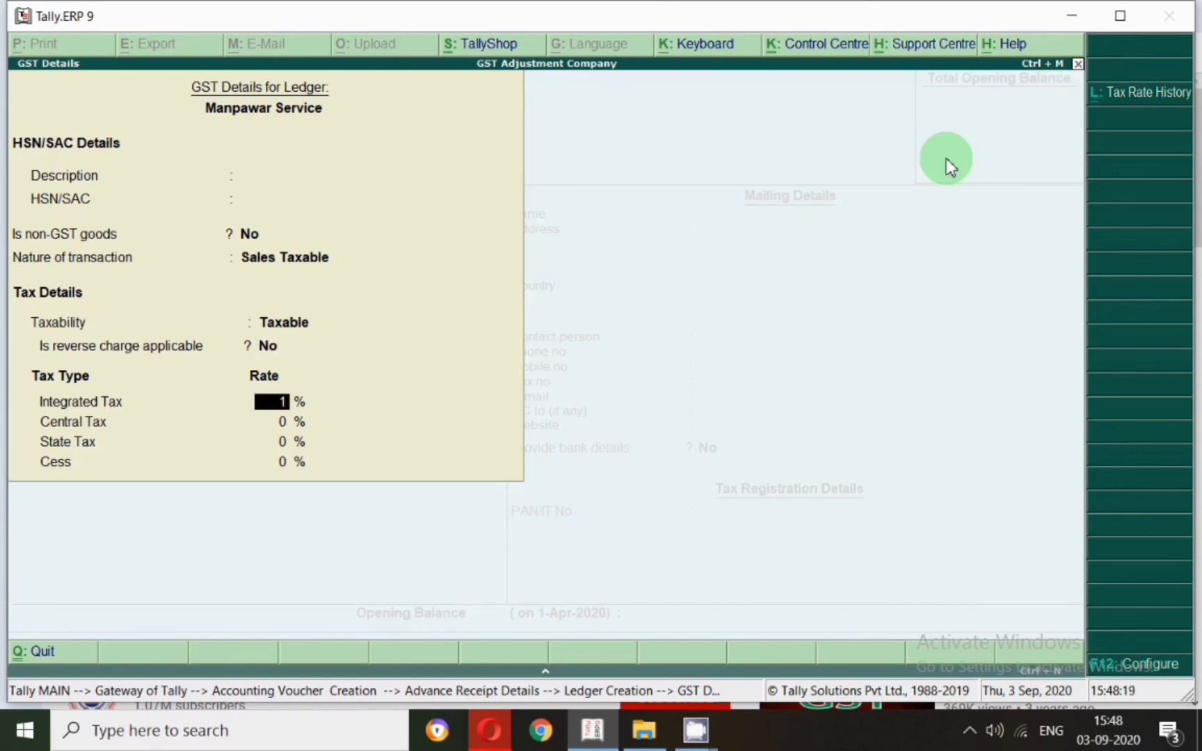
{"action": "key", "text": "Return"}
{"action": "key", "text": "Return"}
{"action": "key", "text": "Return"}
{"action": "key", "text": "Return"}
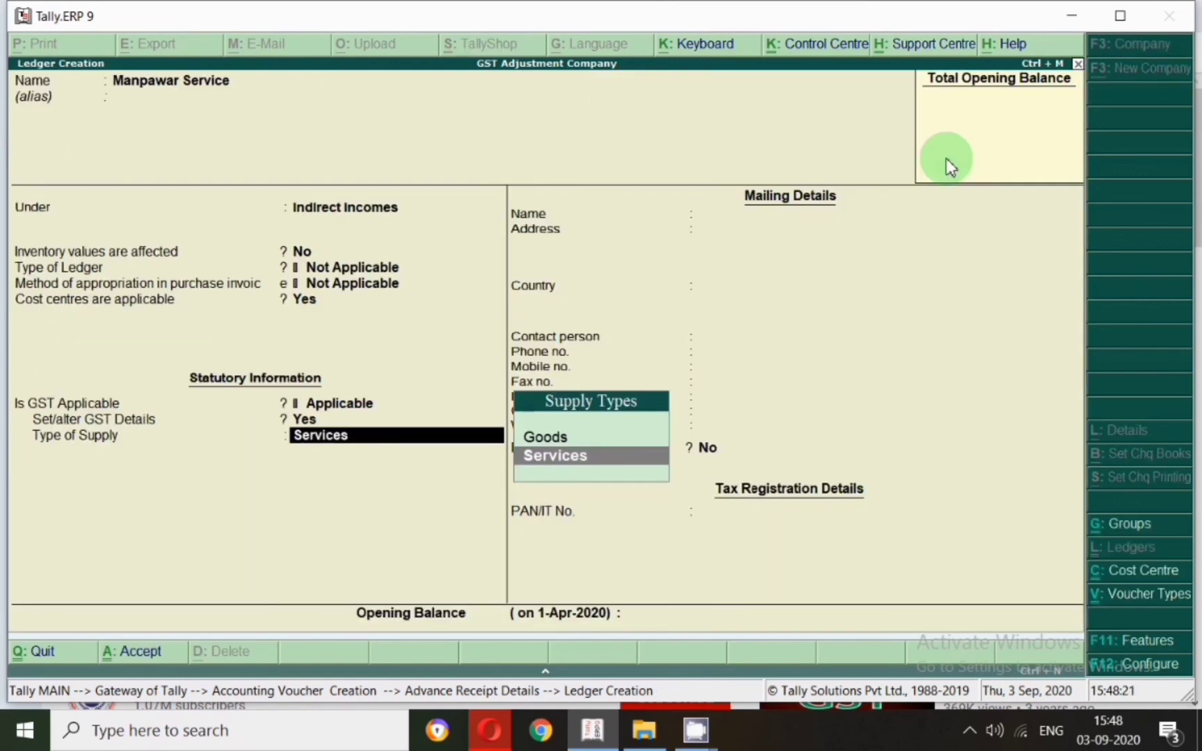
Save the ledger with Services as the type of supply and enter an advance amount of 118000 for it
{"action": "key", "text": "Return"}
{"action": "key", "text": "Return"}
{"action": "key", "text": "Return"}
{"action": "key", "text": "Return"}
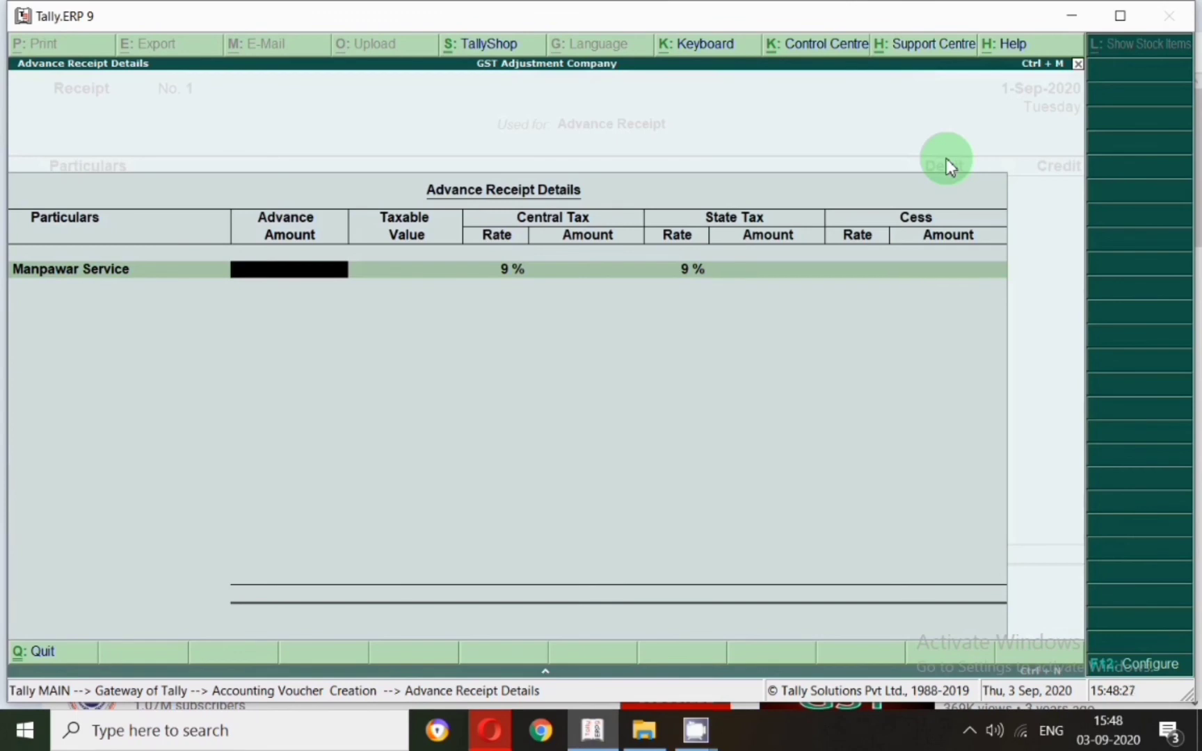
{"action": "type", "text": "118000"}
{"action": "key", "text": "Return"}
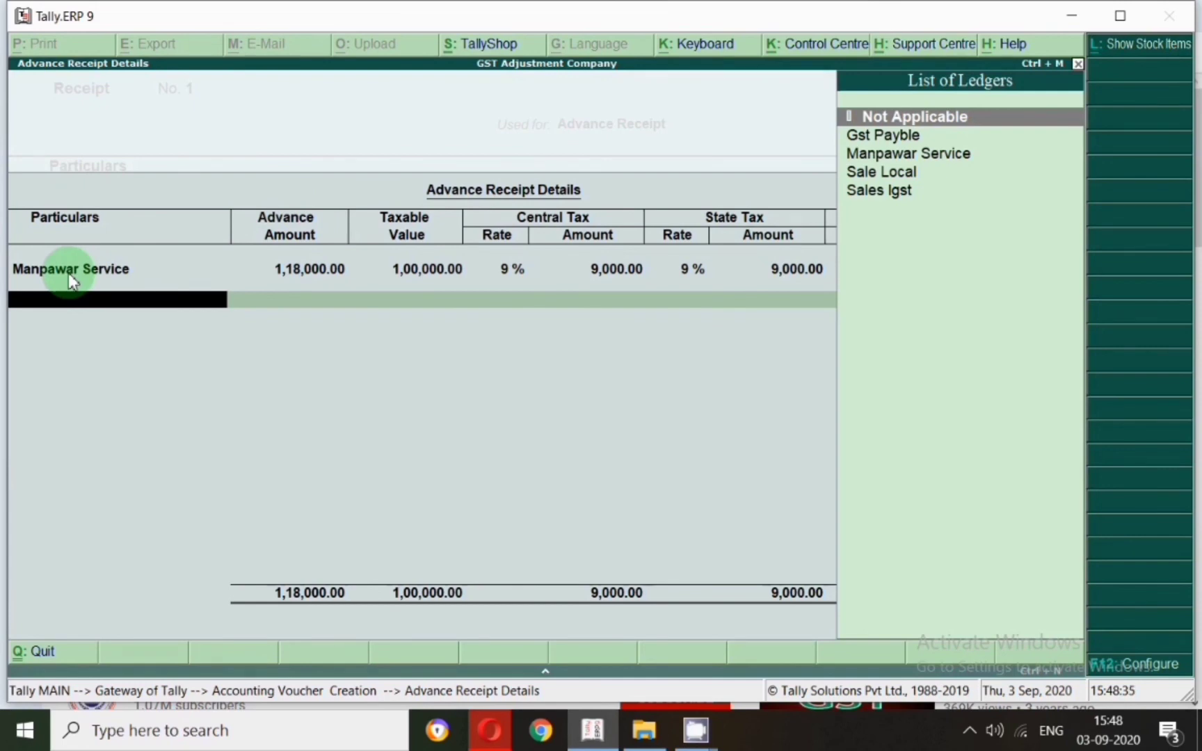
Replace Manpawar Service with the stock item Juicer Mixer Grinder in the advance receipt details and accept them
{"action": "left_click", "coordinate": [329, 269]}
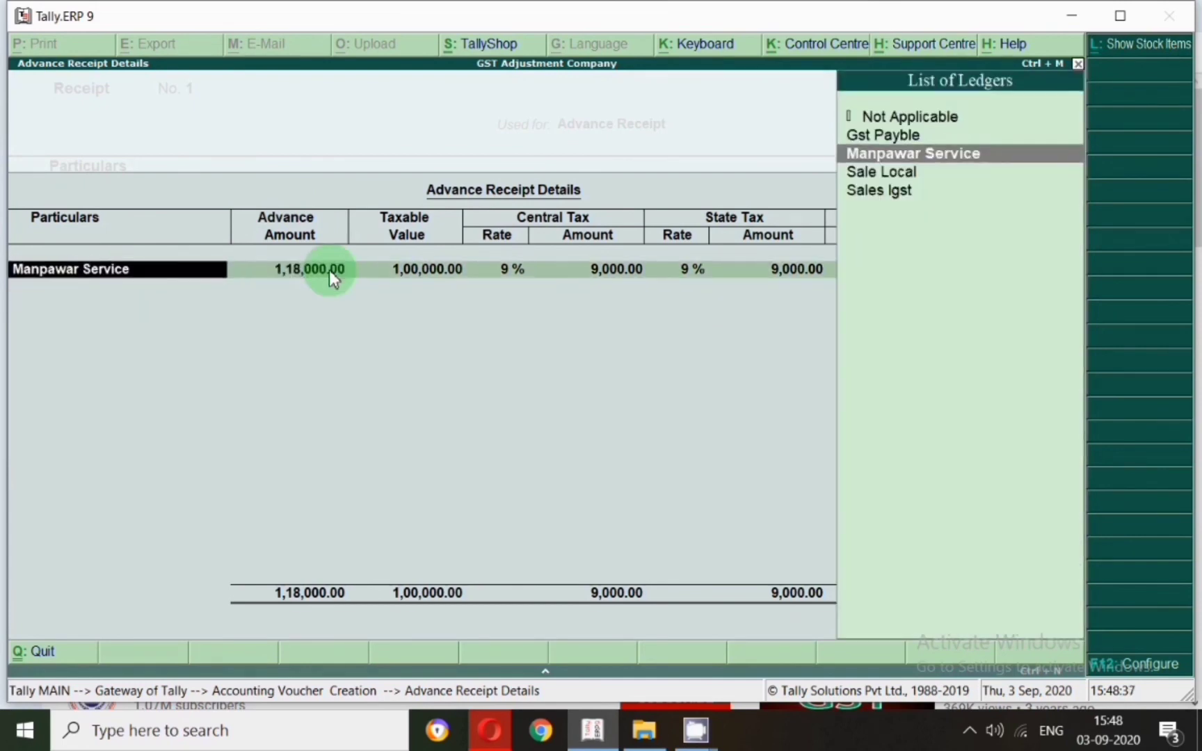
{"action": "type", "text": "i"}
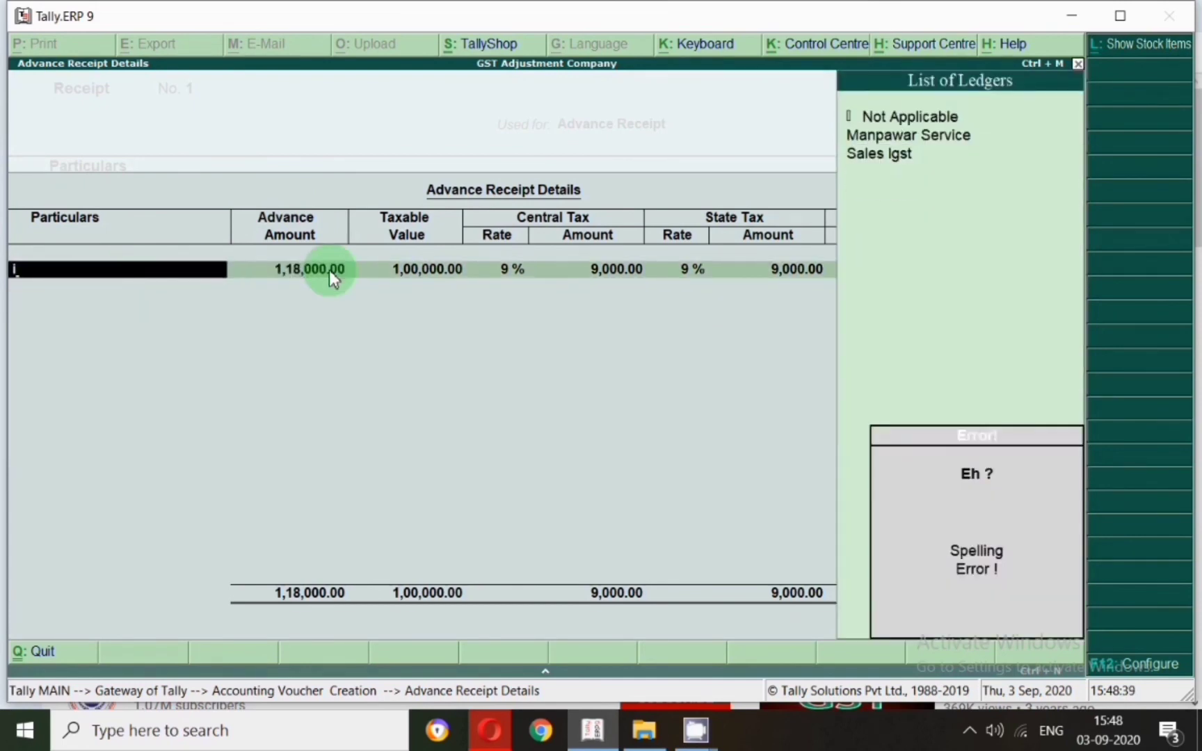
{"action": "left_click", "coordinate": [1142, 47]}
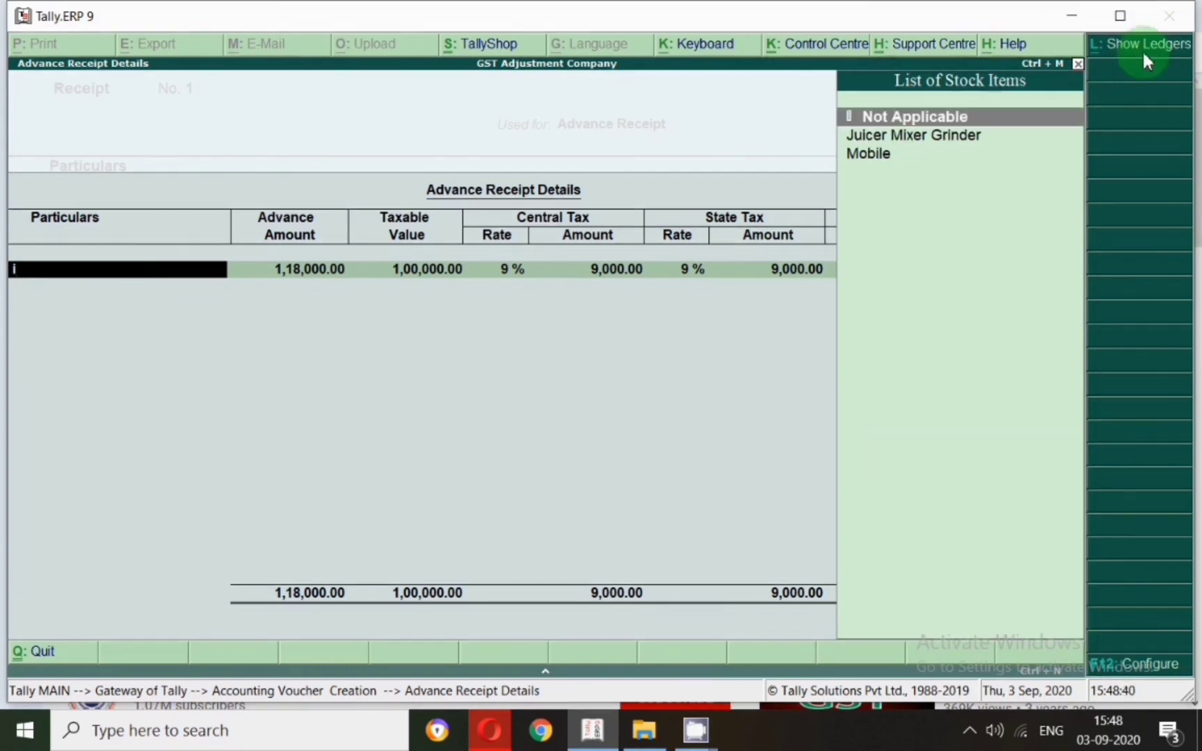
{"action": "left_click", "coordinate": [870, 142]}
{"action": "left_click", "coordinate": [870, 142]}
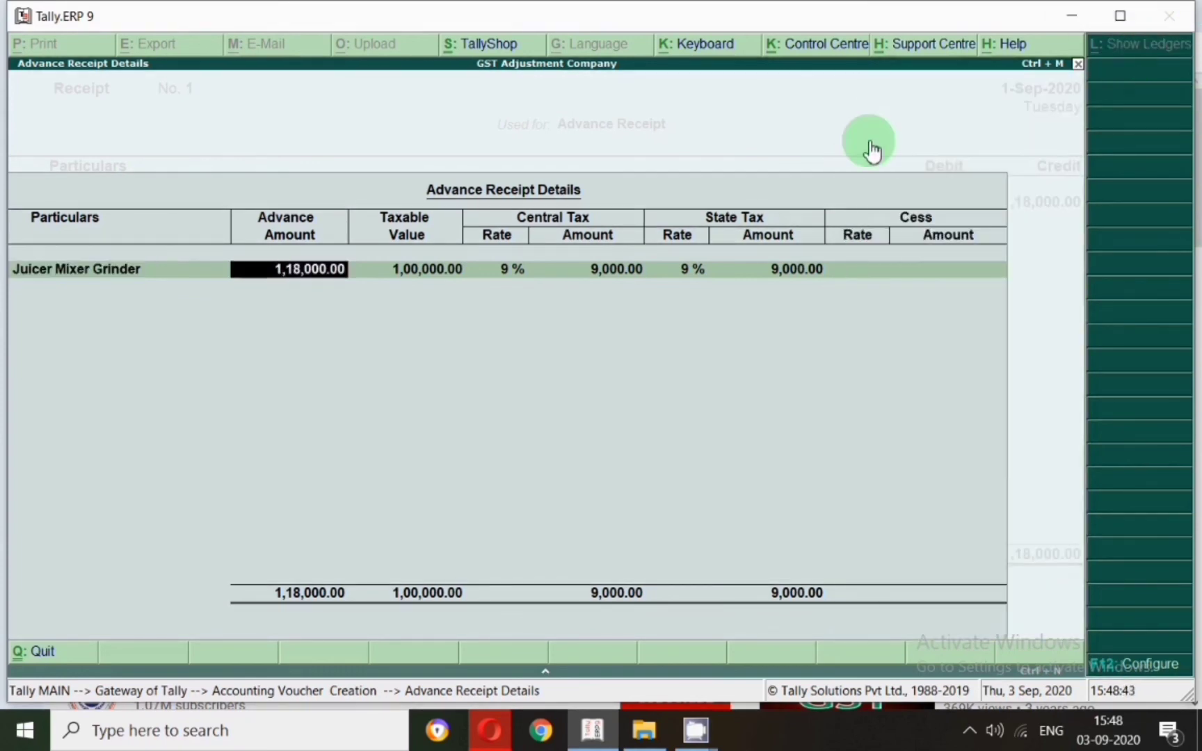
{"action": "key", "text": "Return"}
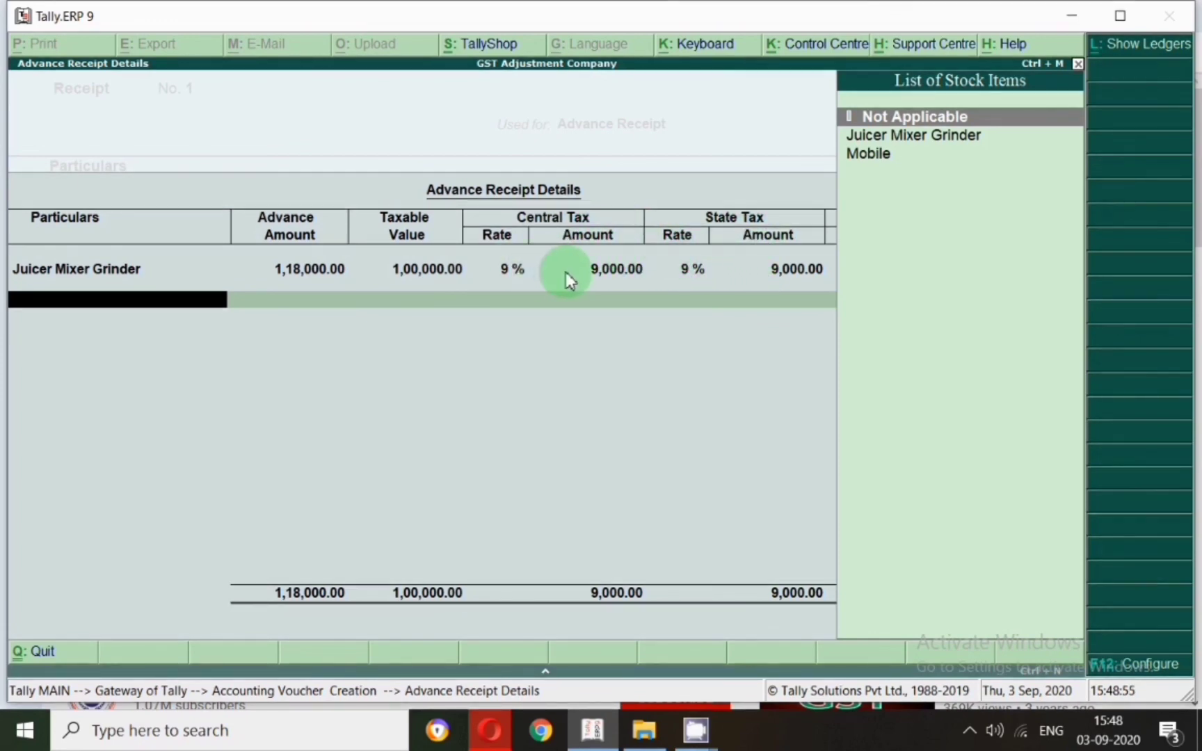
{"action": "key", "text": "Return"}
{"action": "key", "text": "Return"}
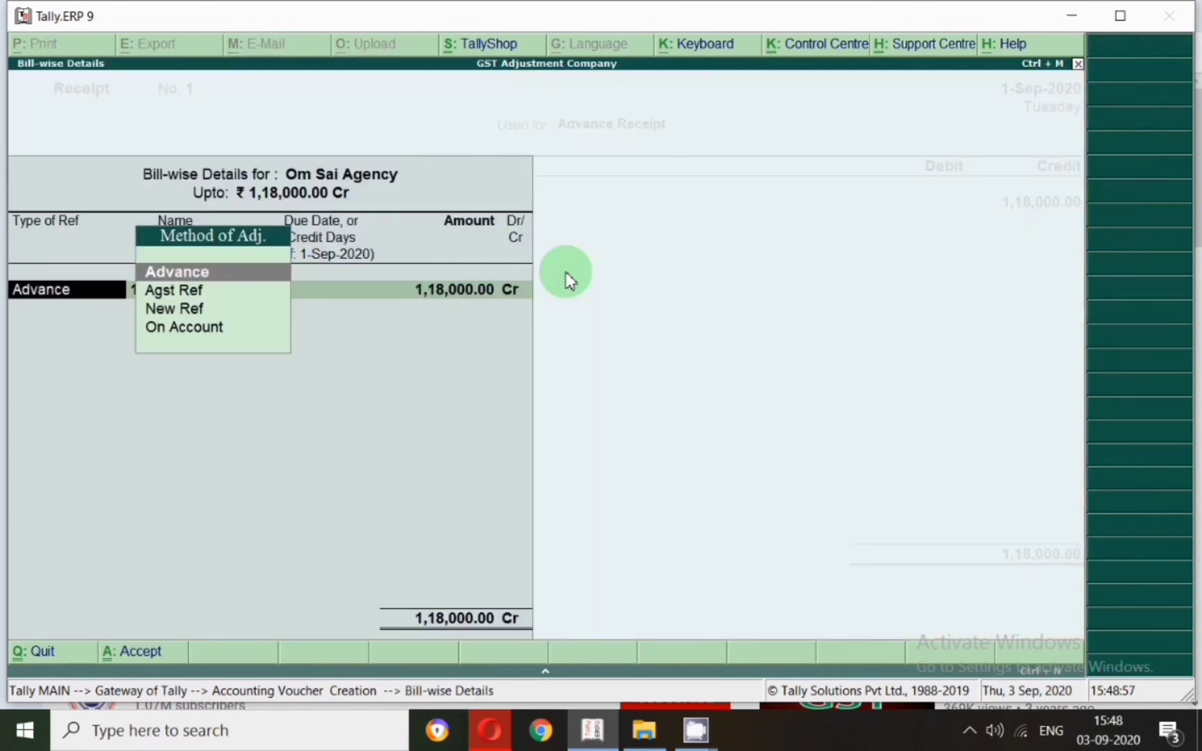
Allocate Om Sai Agency's 1,18,000 receipt as an Advance reference in the bill-wise details
{"action": "key", "text": "Return"}
{"action": "key", "text": "Return"}
{"action": "key", "text": "Return"}
{"action": "key", "text": "Return"}
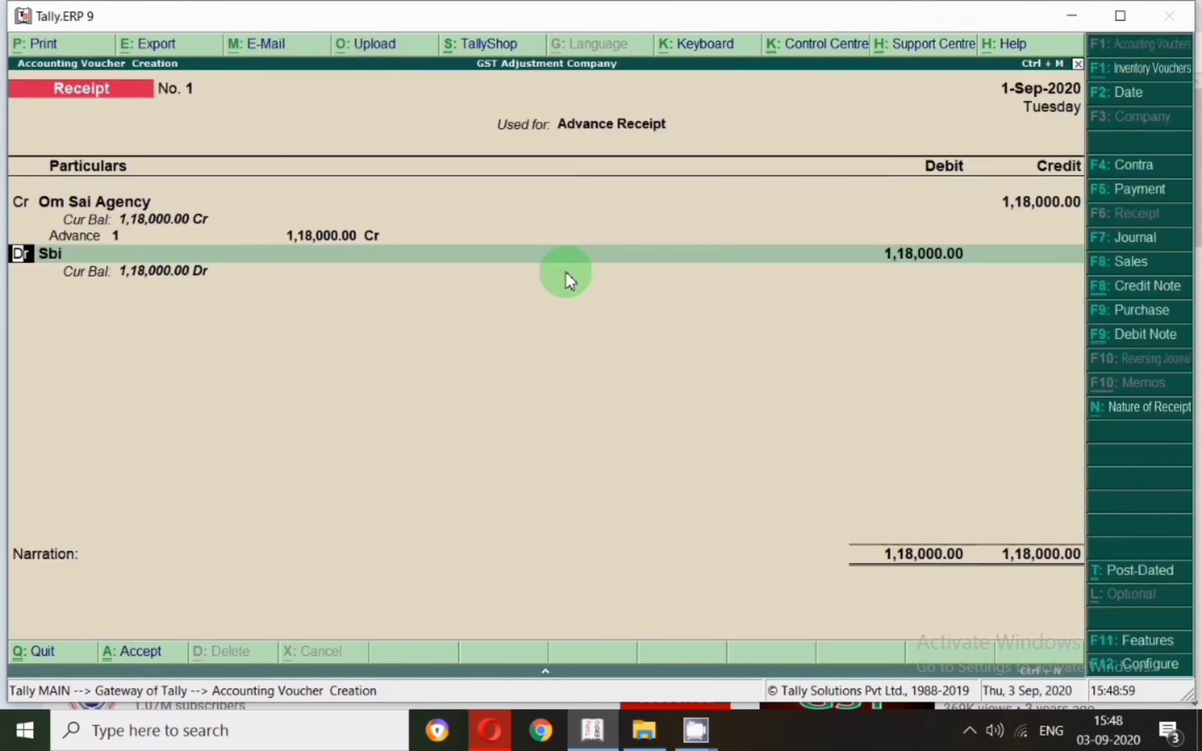
Debit Sbi with 1,18,000 as Cheque/DD and save the receipt voucher without a narration
{"action": "key", "text": "Return"}
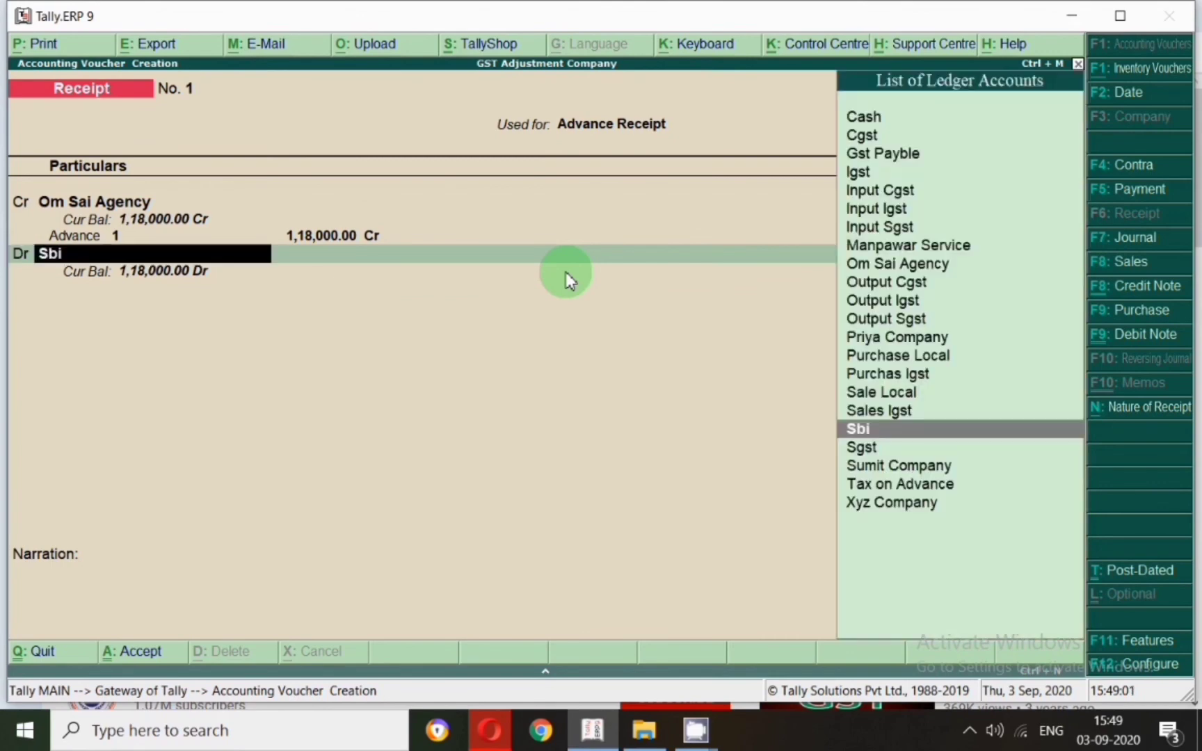
{"action": "key", "text": "Return"}
{"action": "key", "text": "Return"}
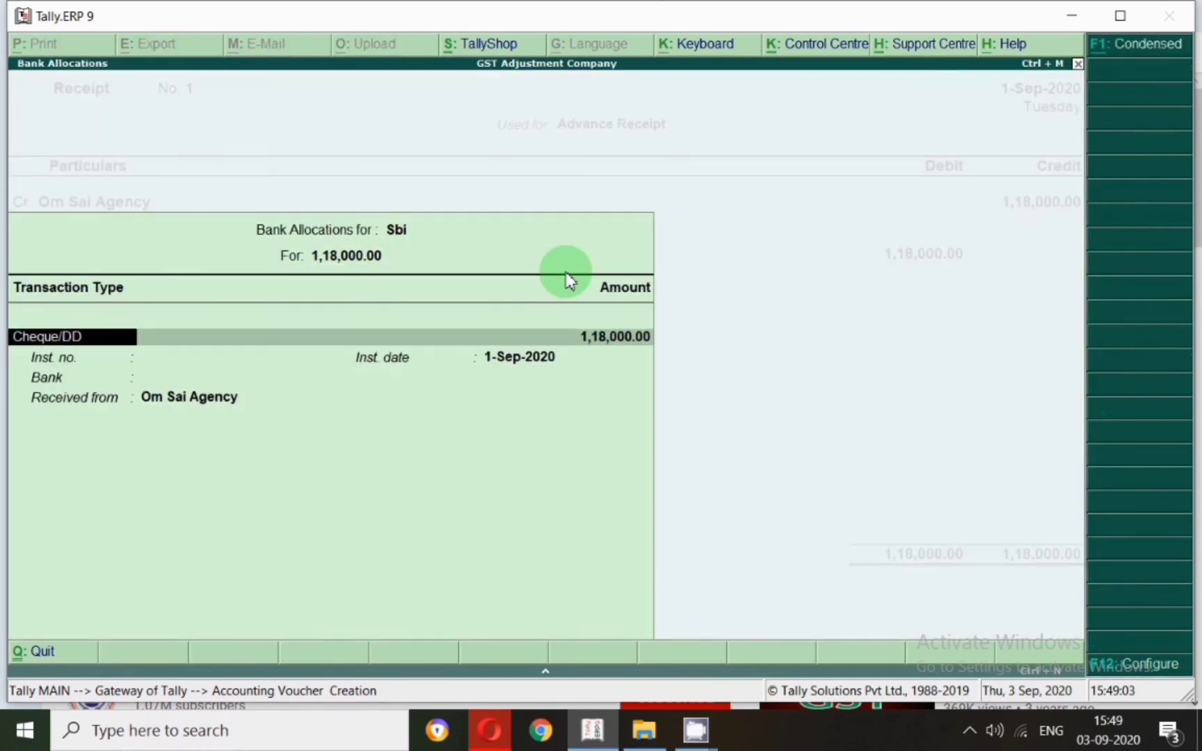
{"action": "key", "text": "Return"}
{"action": "key", "text": "Return"}
{"action": "key", "text": "Return"}
{"action": "key", "text": "Return"}
{"action": "key", "text": "Return"}
{"action": "key", "text": "Return"}
{"action": "key", "text": "Return"}
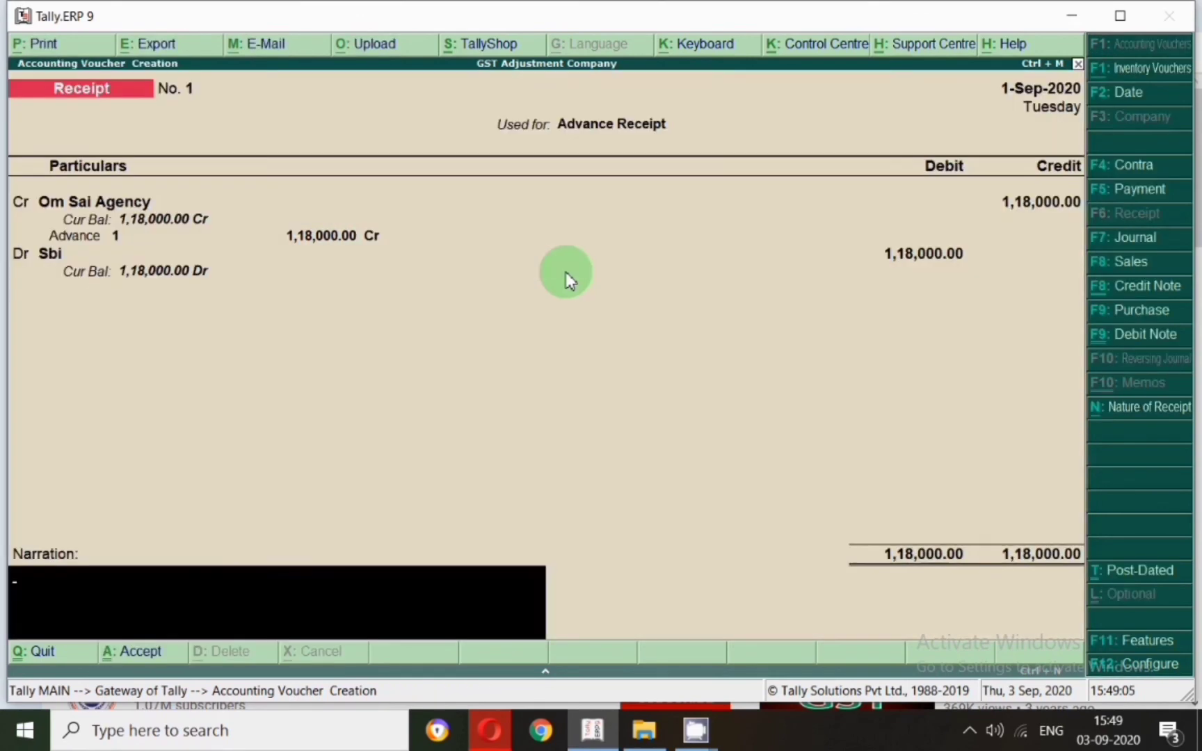
{"action": "key", "text": "Return"}
{"action": "key", "text": "Return"}
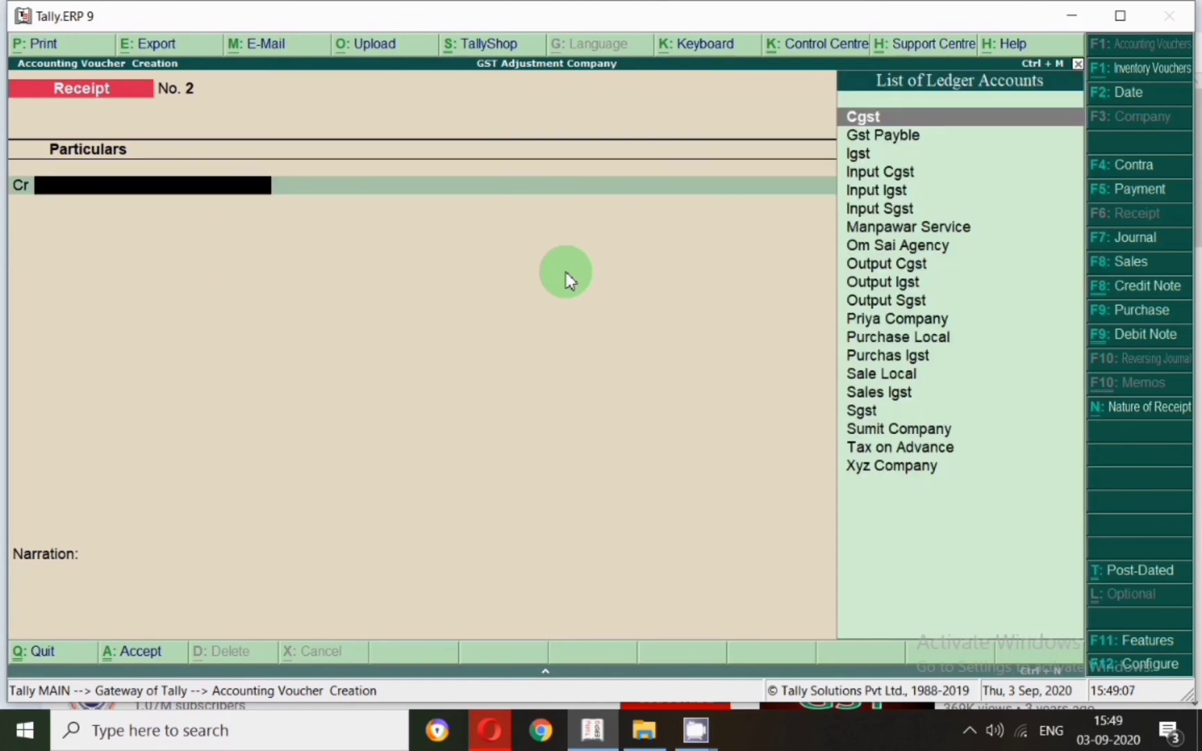
Leave voucher entry and open the GSTR-1 report from the statutory GST reports
{"action": "key", "text": "Escape"}
{"action": "key", "text": "Return"}
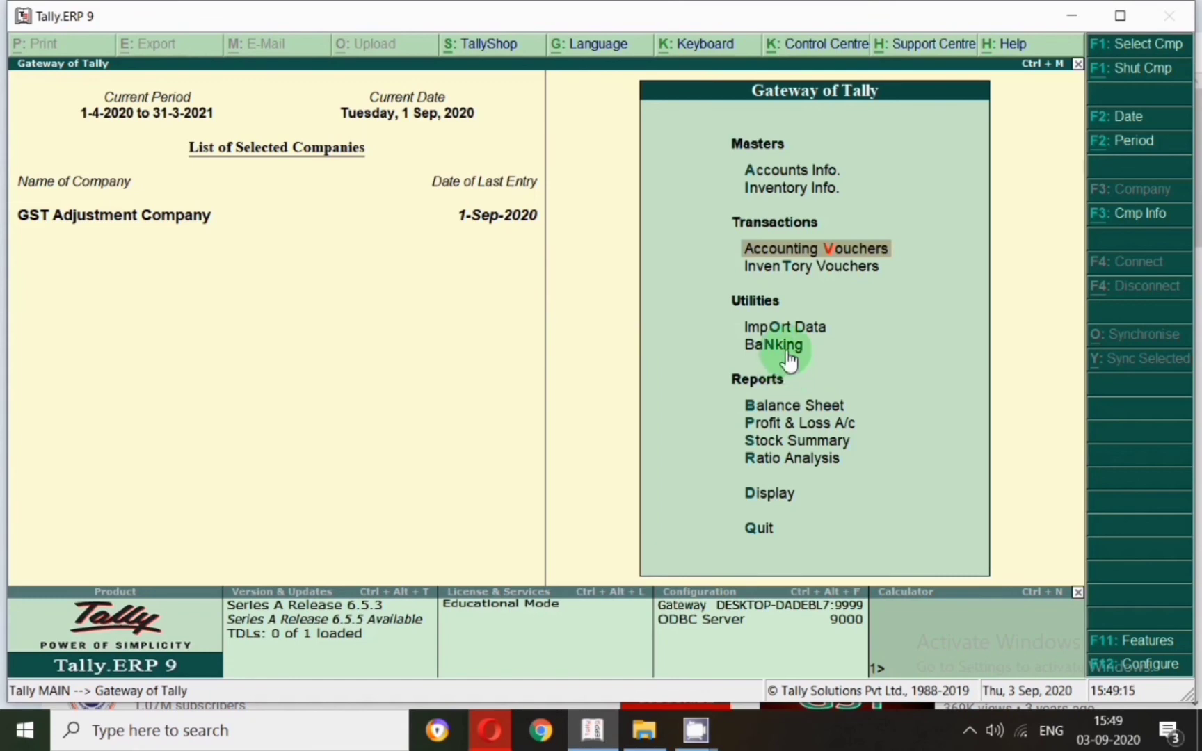
{"action": "key", "text": "d"}
{"action": "key", "text": "u"}
{"action": "key", "text": "g"}
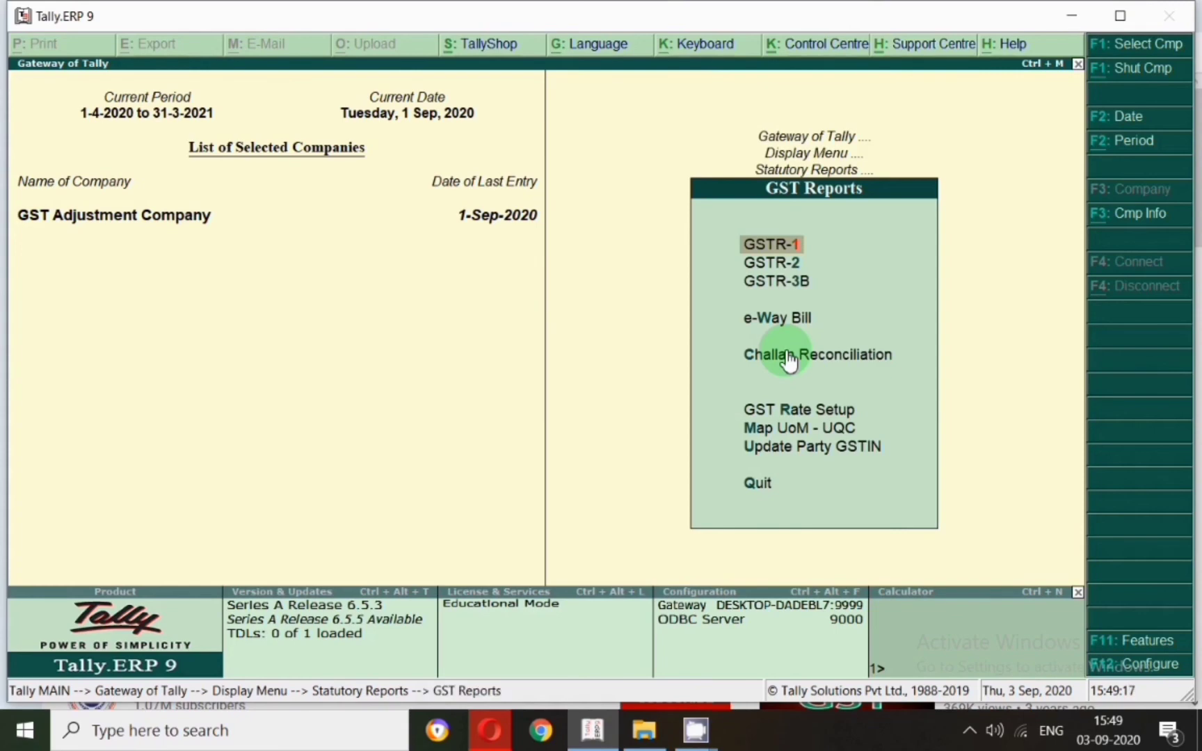
{"action": "key", "text": "Return"}
Set the GSTR-1 report period from 1-9-2020 to 1-9-2020
{"action": "key", "text": "F2"}
{"action": "key", "text": "Return"}
{"action": "key", "text": "BackSpace"}
{"action": "key", "text": "Return"}
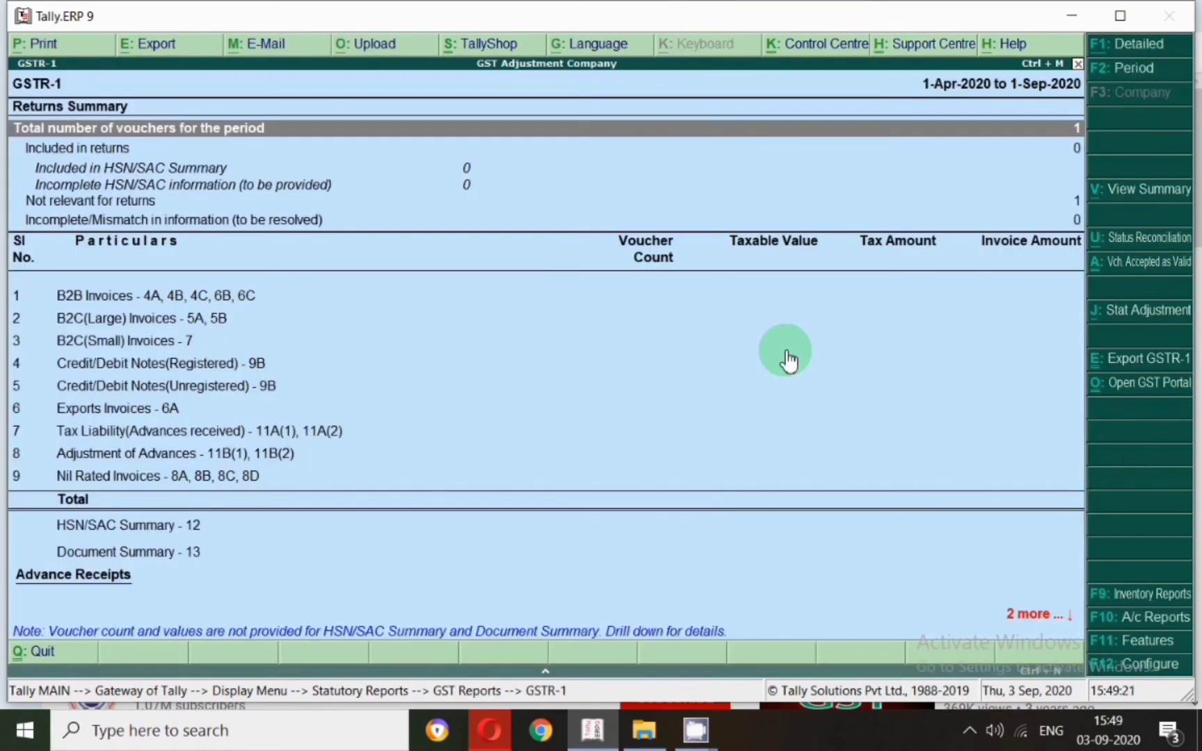
{"action": "key", "text": "F2"}
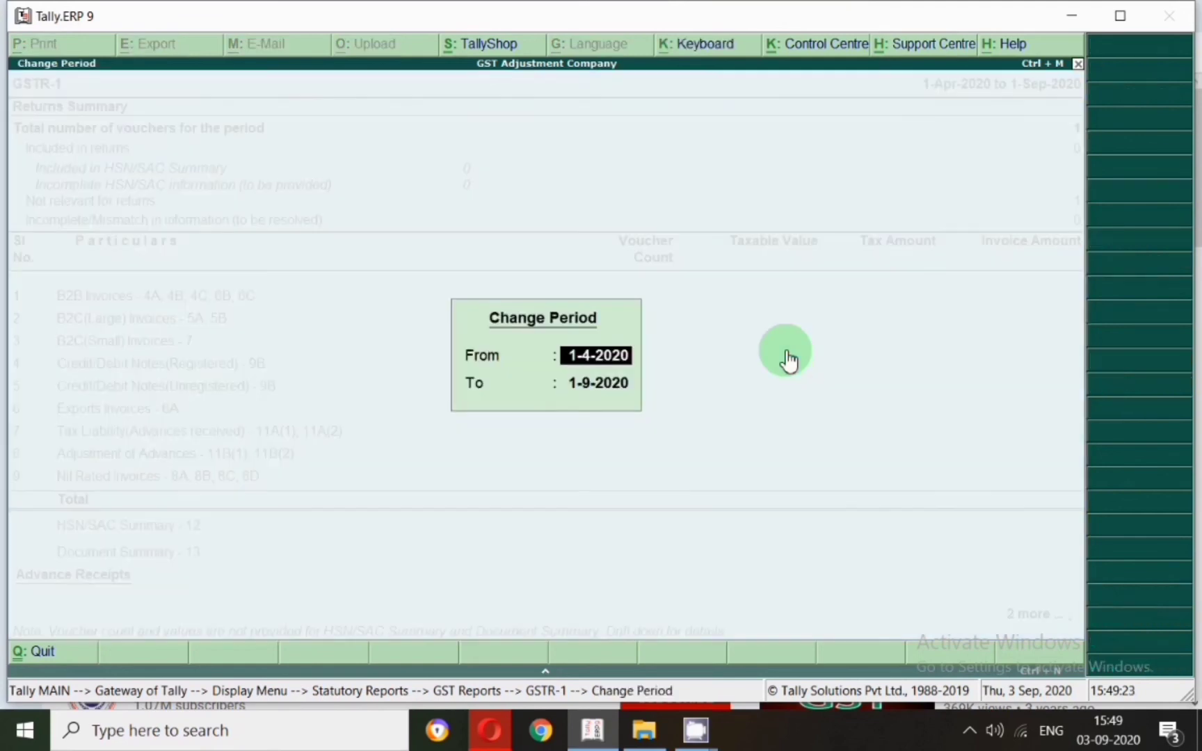
{"action": "type", "text": "1-9-2020"}
{"action": "key", "text": "Return"}
{"action": "type", "text": "1."}
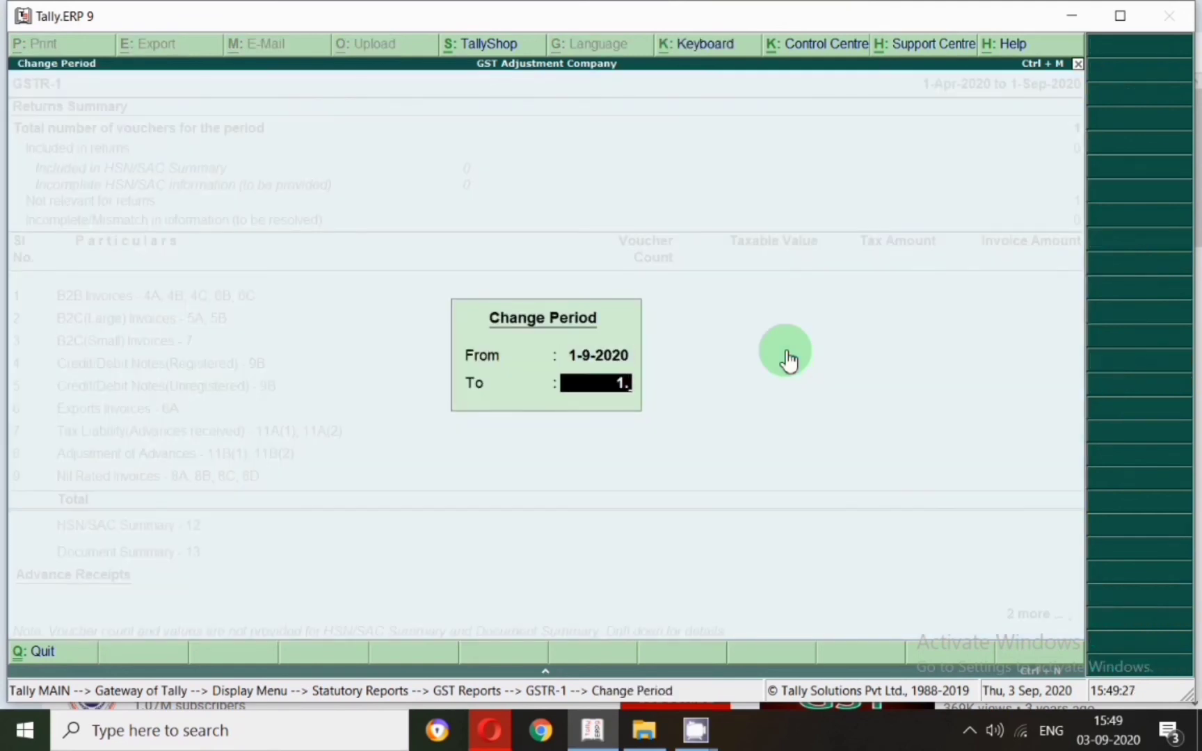
{"action": "key", "text": "BackSpace"}
{"action": "key", "text": "BackSpace"}
{"action": "key", "text": "Return"}
Drill down from the advance amount unadjusted against supplies in GSTR-1 to the Delhi advance receipts
{"action": "key", "text": "Down"}
{"action": "key", "text": "Down"}
{"action": "key", "text": "Down"}
{"action": "key", "text": "Down"}
{"action": "key", "text": "Down"}
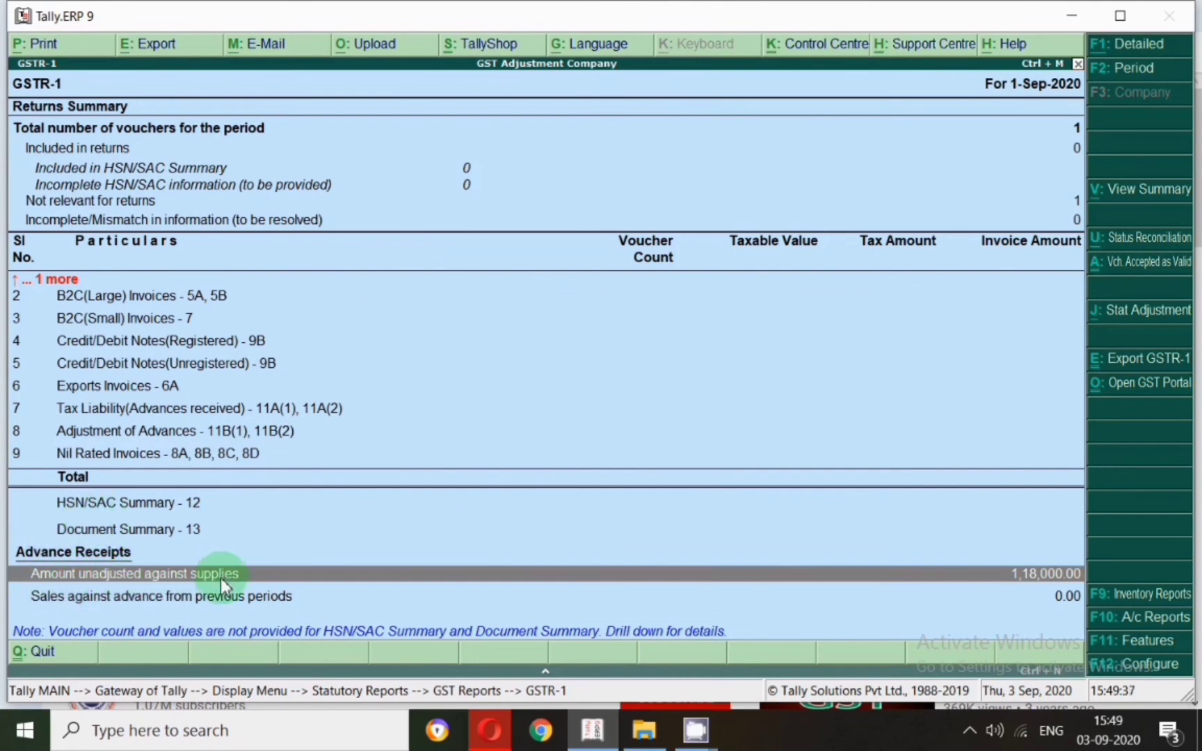
{"action": "double_click", "coordinate": [630, 582]}
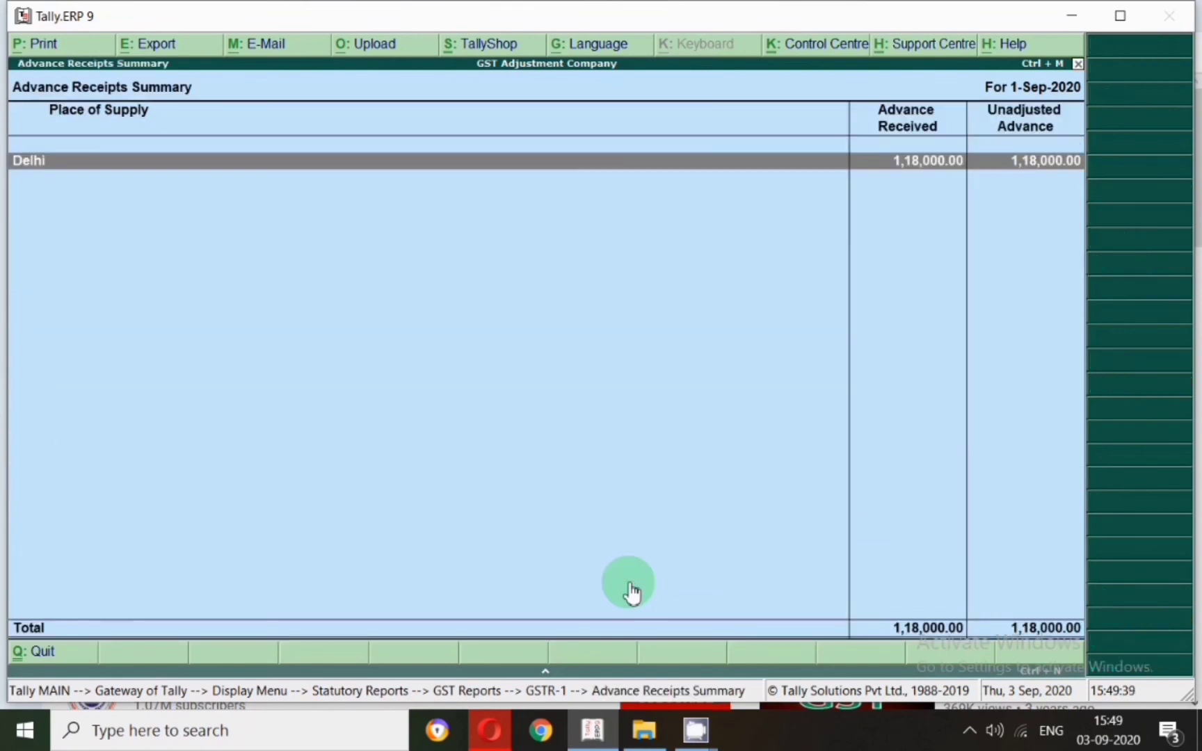
{"action": "key", "text": "Return"}
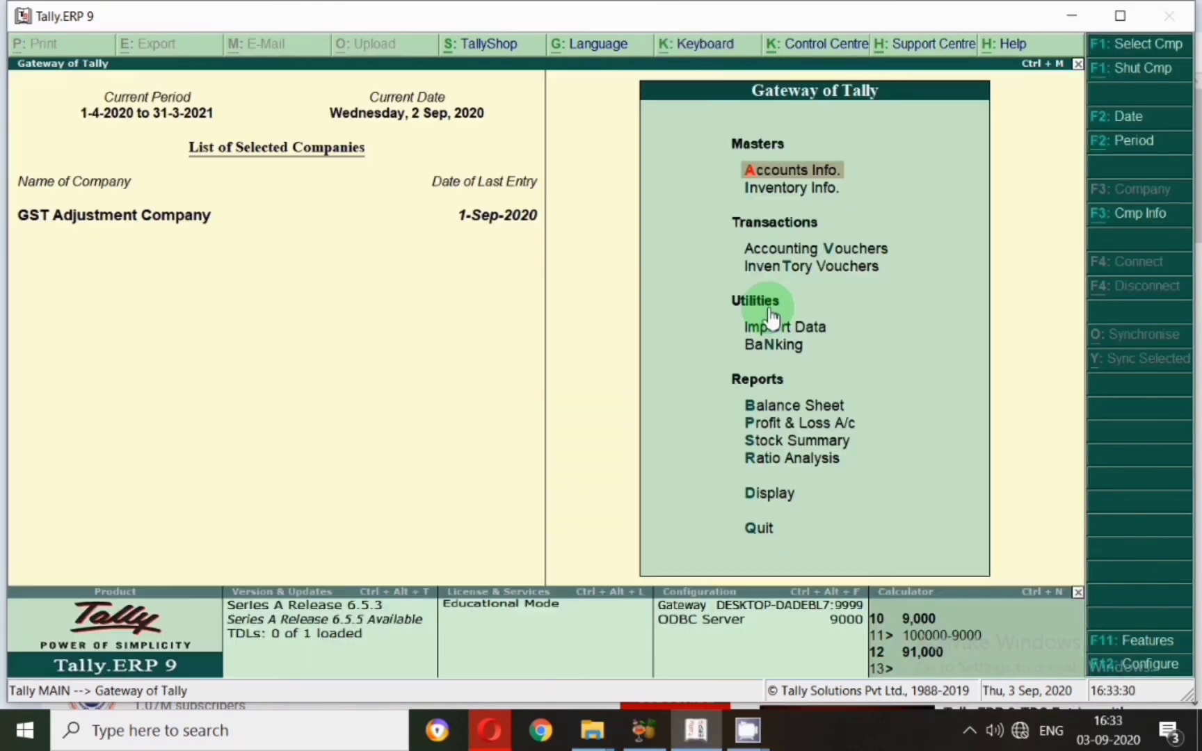
Open the Balance Sheet in detailed view and examine Duties & Taxes under Current Liabilities
{"action": "key", "text": "b"}
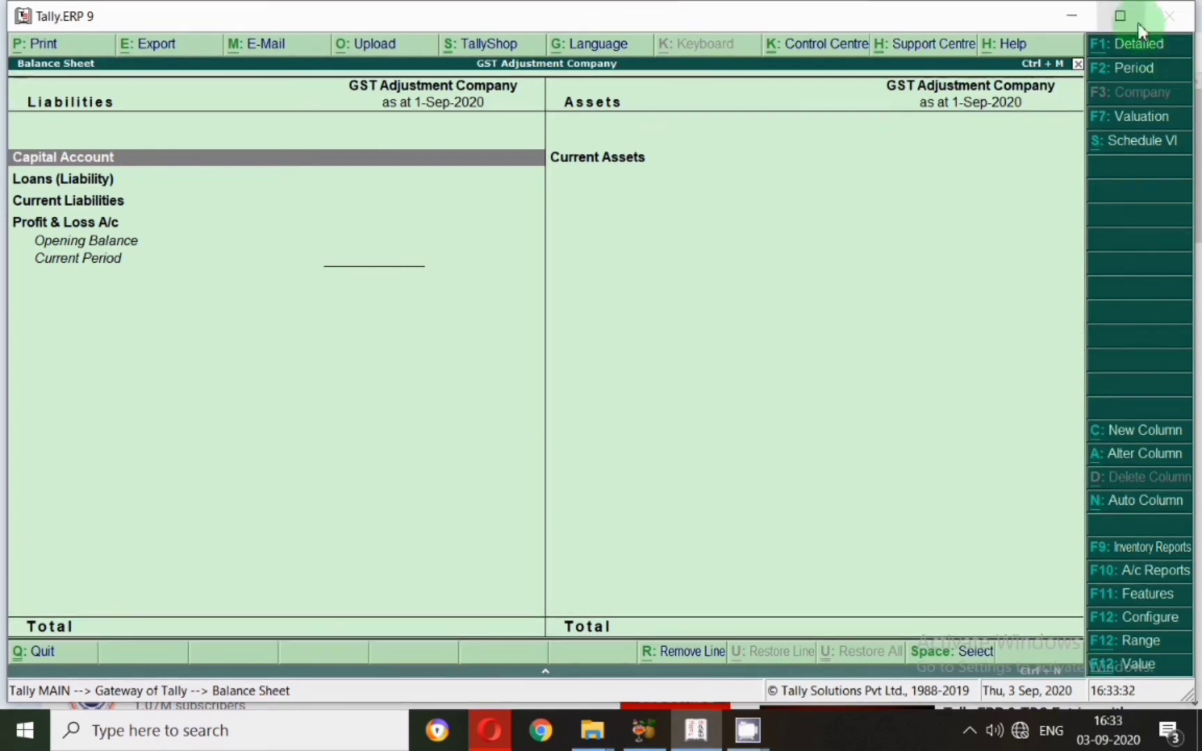
{"action": "left_click", "coordinate": [1144, 45]}
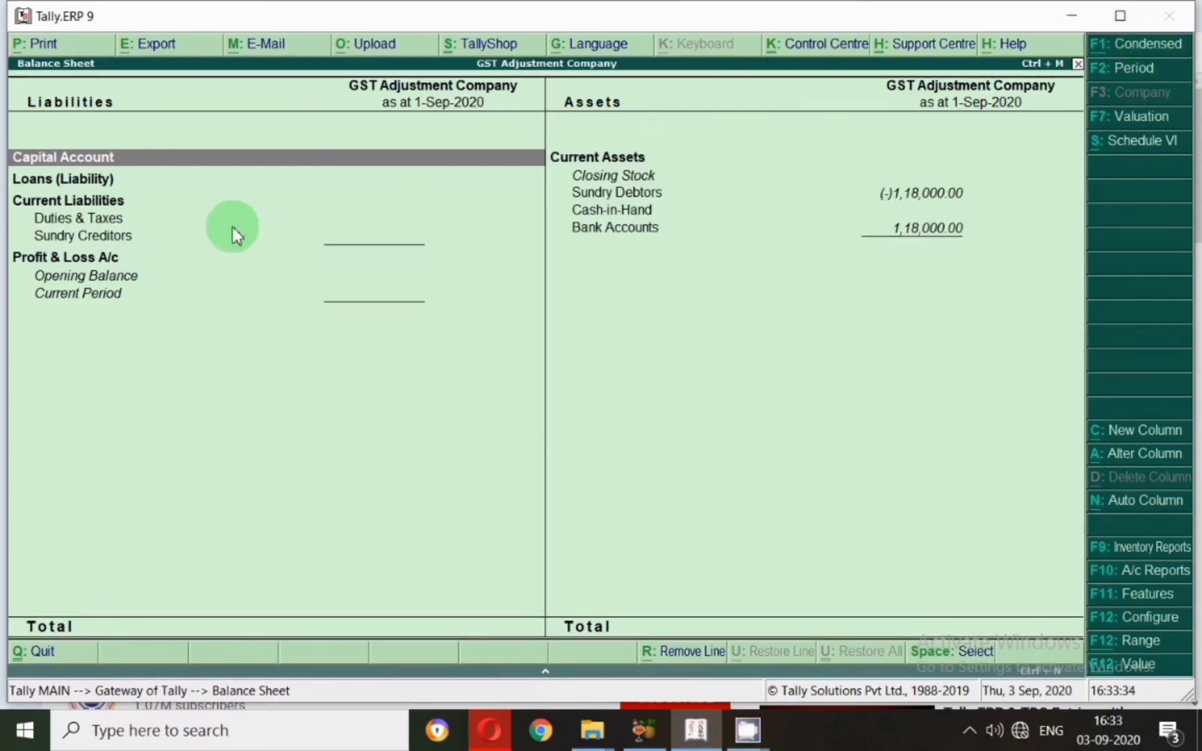
{"action": "left_click", "coordinate": [102, 222]}
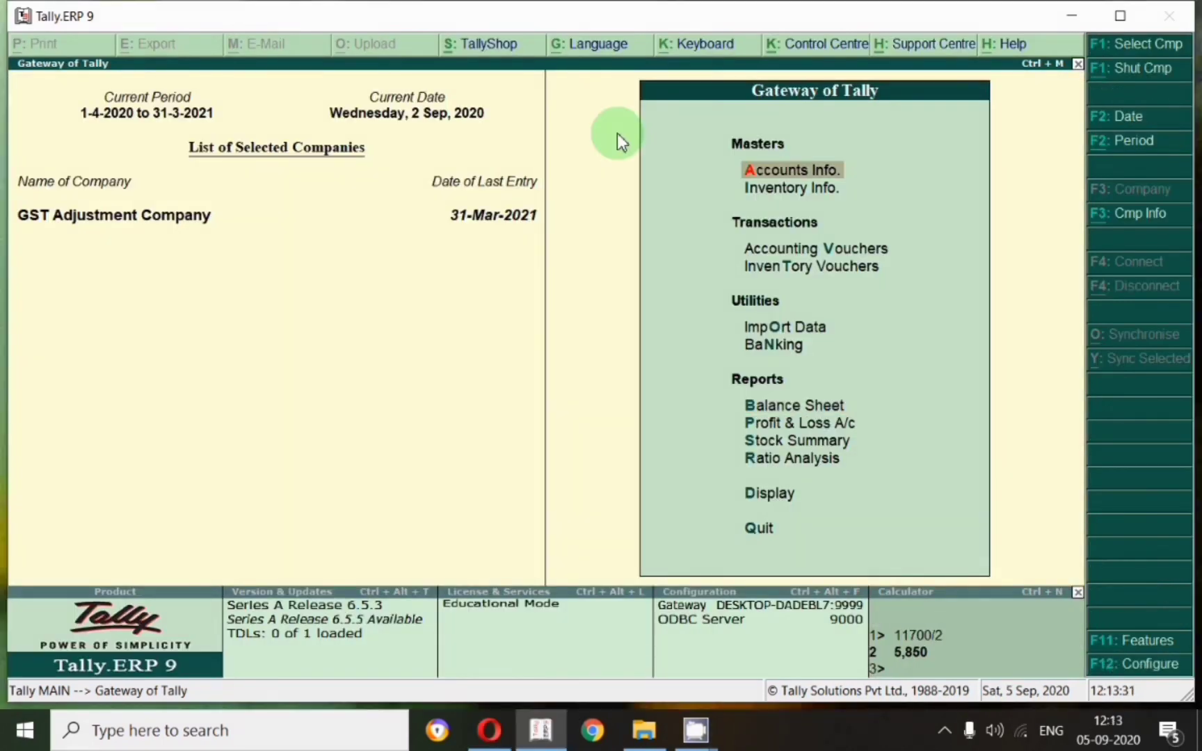
Open a new sales voucher and set its date to 2-Sep-2020
{"action": "key", "text": "v"}
{"action": "key", "text": "F2"}
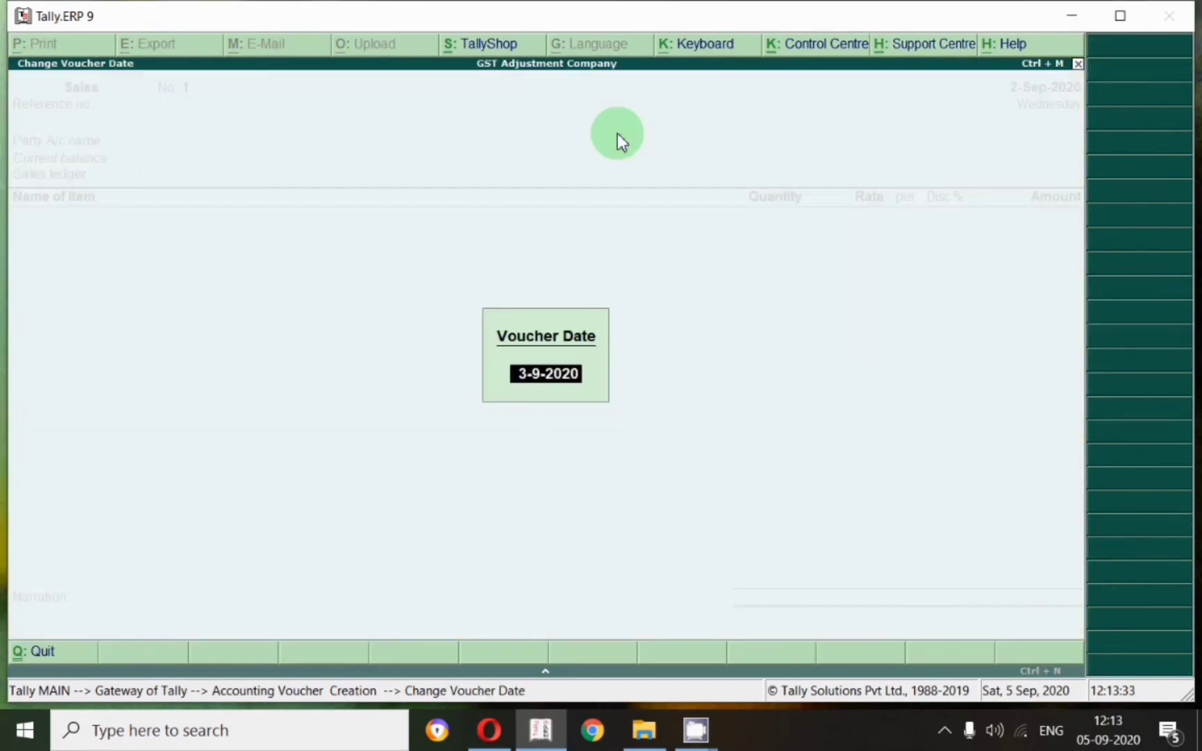
{"action": "type", "text": "2-9"}
{"action": "key", "text": "Return"}
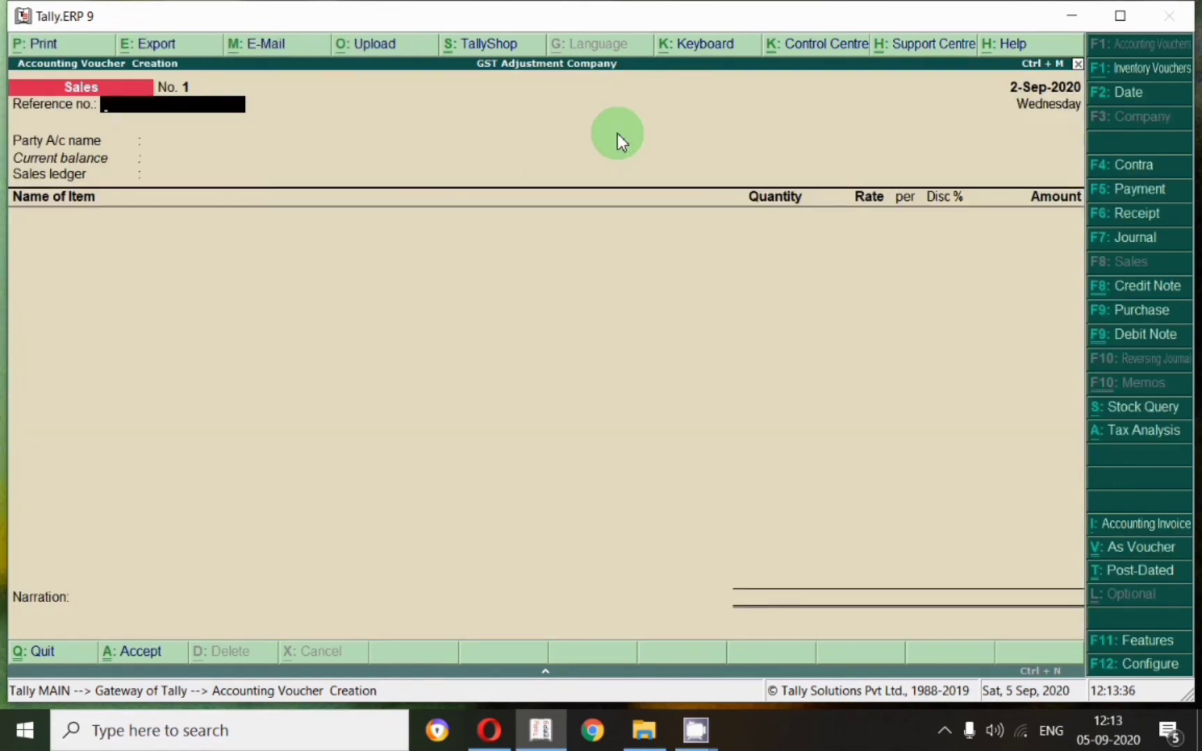
Select Om Sai Agency as the party, accept its dispatch and buyer details as they are, and choose Sale Local as the sales ledger
{"action": "type", "text": "Om"}
{"action": "key", "text": "Return"}
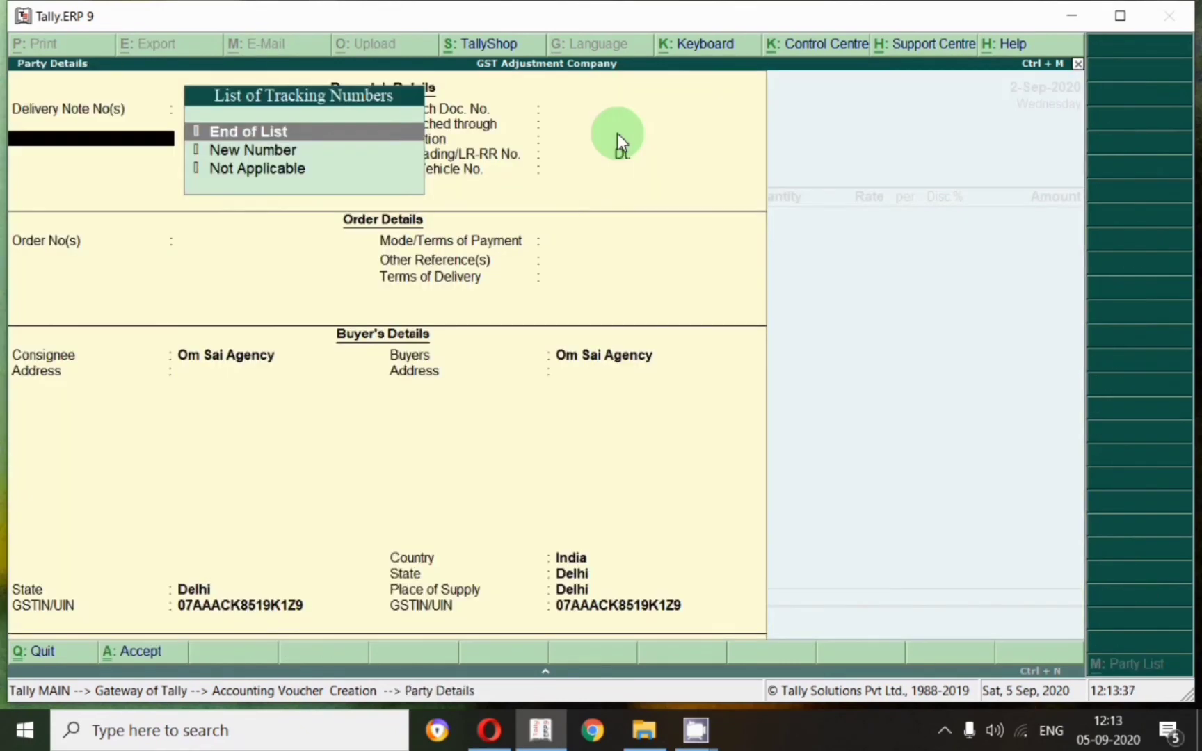
{"action": "key", "text": "Return"}
{"action": "key", "text": "Return"}
{"action": "key", "text": "Return"}
{"action": "key", "text": "Return"}
{"action": "key", "text": "Return"}
{"action": "key", "text": "Return"}
{"action": "key", "text": "Return"}
{"action": "key", "text": "Return"}
{"action": "key", "text": "Return"}
{"action": "key", "text": "Return"}
{"action": "key", "text": "Return"}
{"action": "key", "text": "Return"}
{"action": "key", "text": "Return"}
{"action": "key", "text": "Return"}
{"action": "key", "text": "Return"}
{"action": "key", "text": "Return"}
{"action": "key", "text": "Return"}
{"action": "key", "text": "Return"}
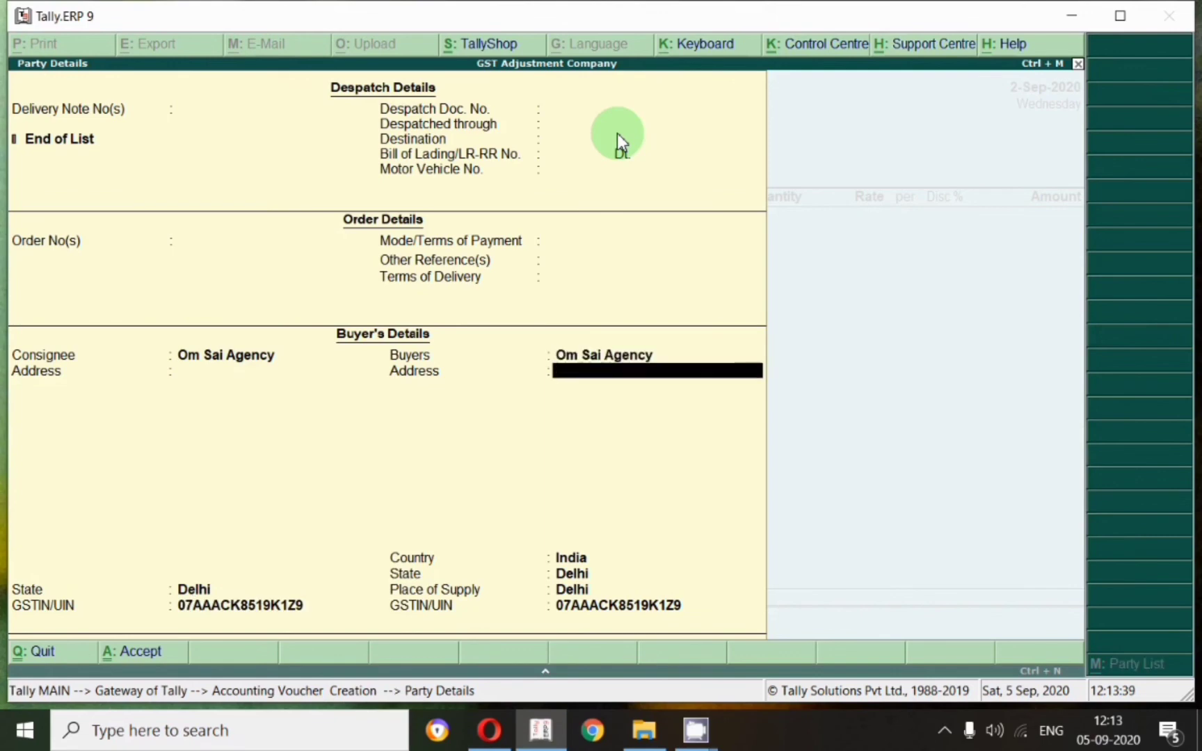
{"action": "key", "text": "Return"}
{"action": "key", "text": "Return"}
{"action": "key", "text": "Return"}
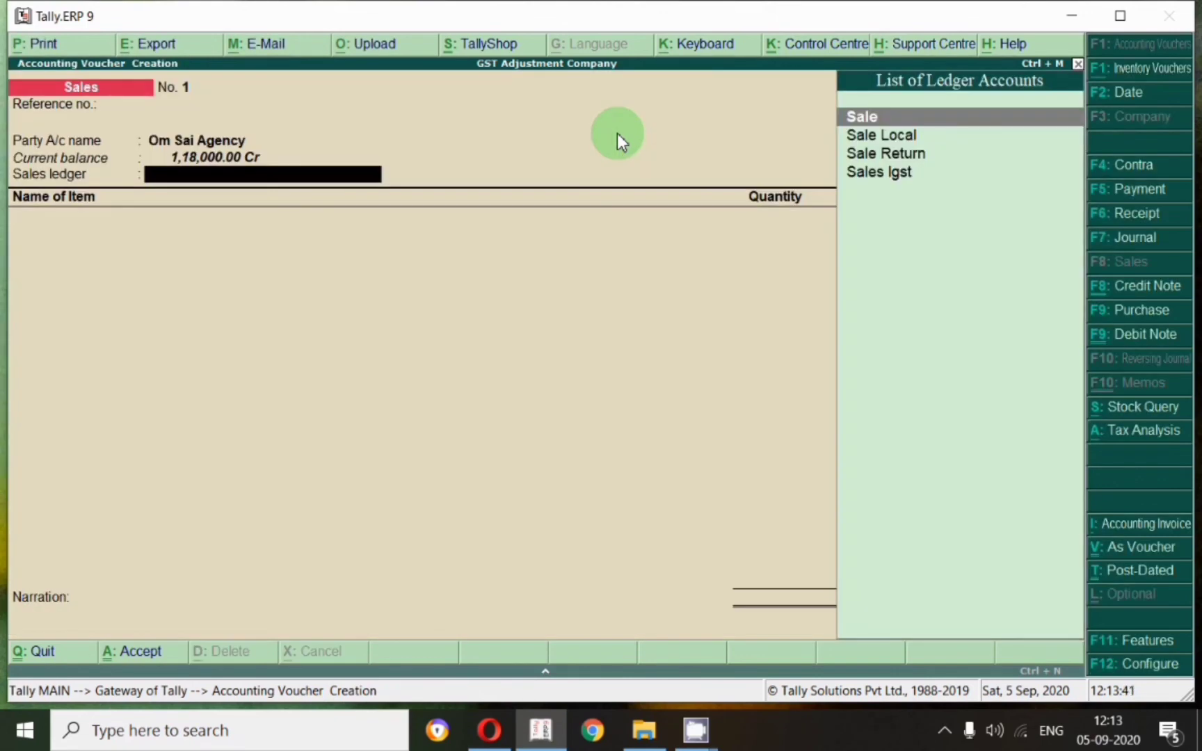
{"action": "key", "text": "Down"}
{"action": "key", "text": "Return"}
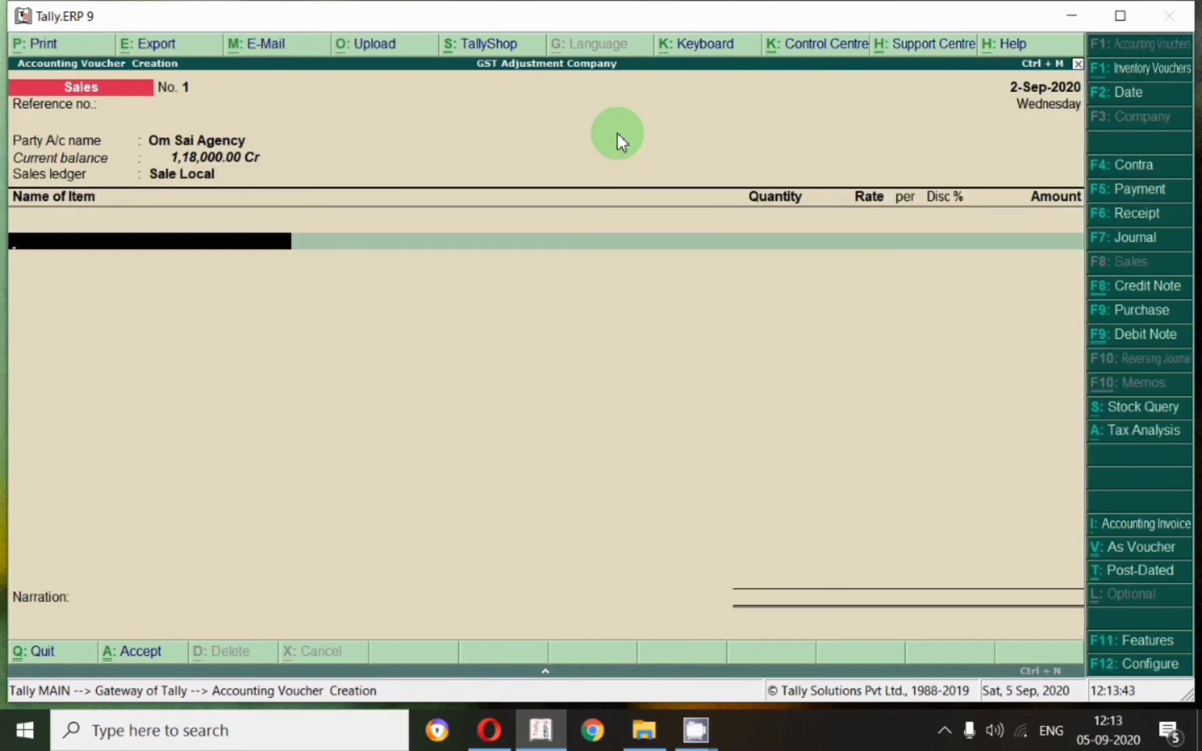
Add Juicer Mixer Grinder with tracking number Not Applicable, a quantity of 100 no and an amount of 2,00,000
{"action": "type", "text": "Jui"}
{"action": "key", "text": "Return"}
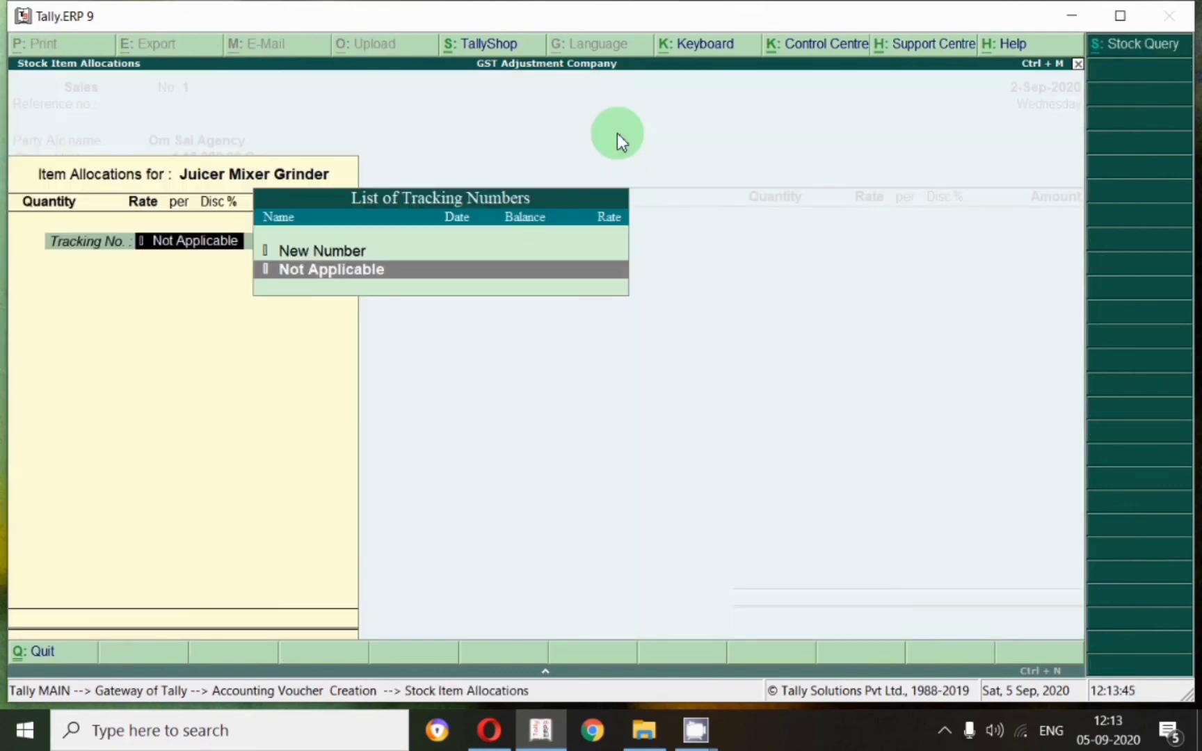
{"action": "key", "text": "Return"}
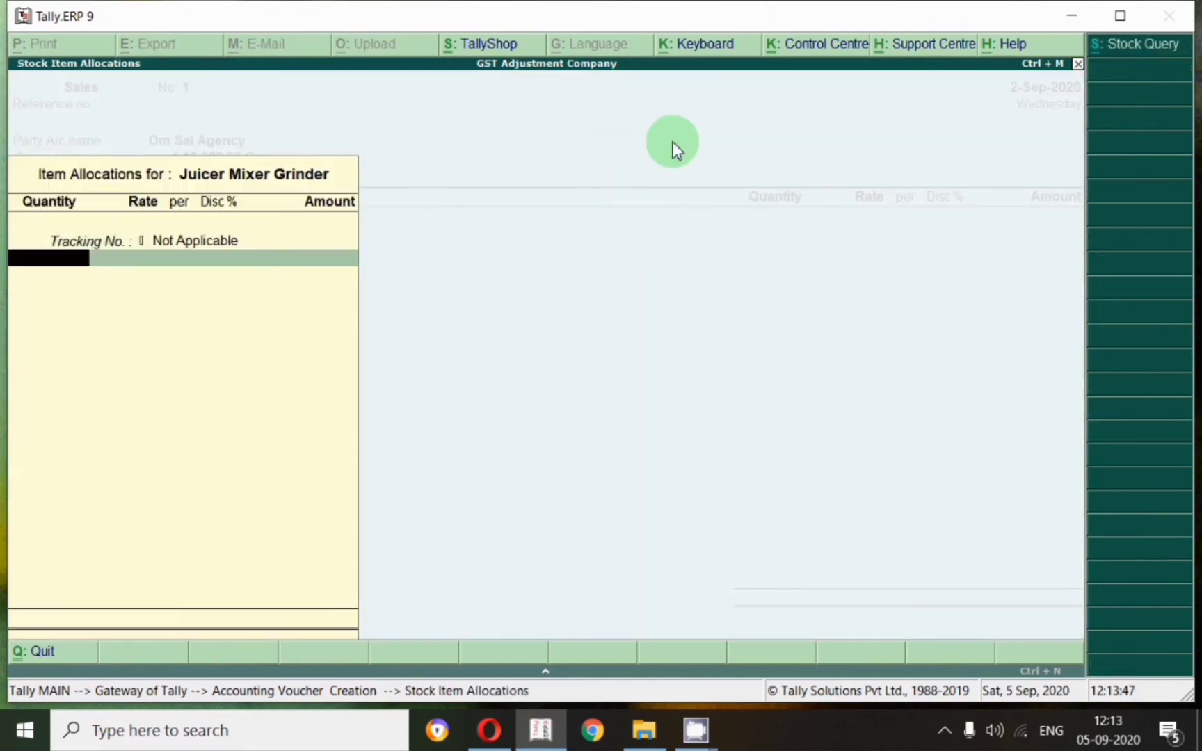
{"action": "key", "text": "Return"}
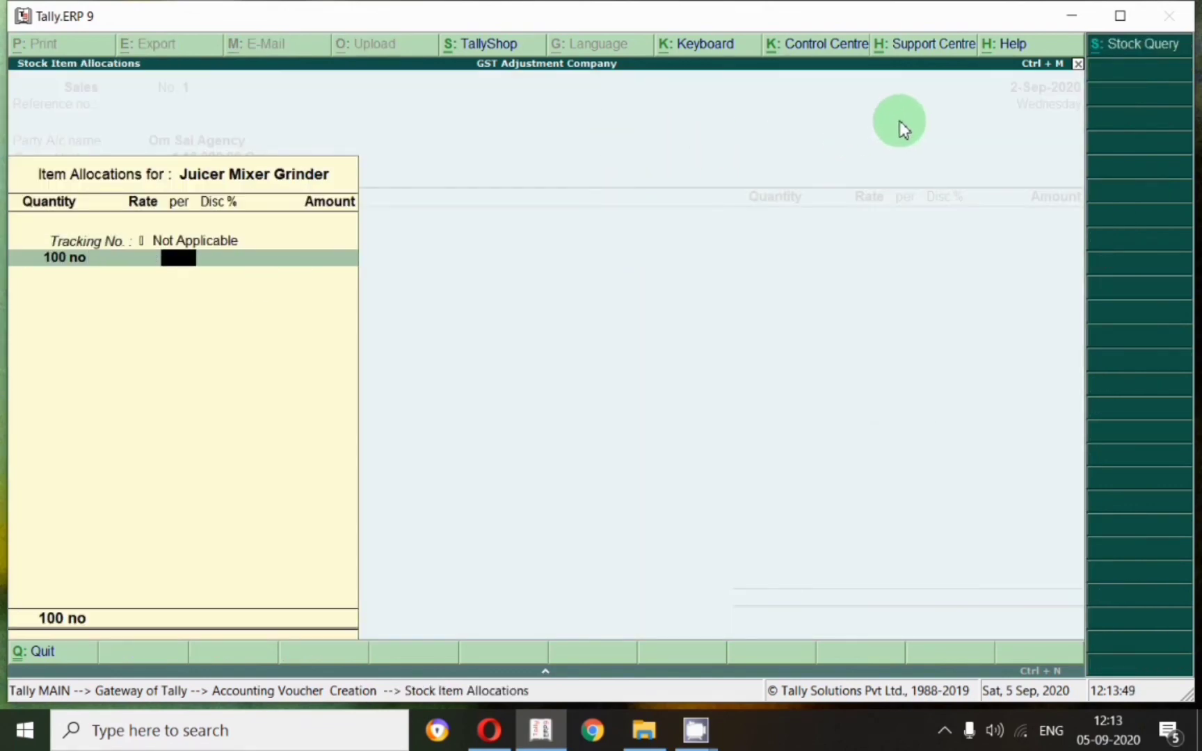
{"action": "key", "text": "Return"}
{"action": "type", "text": "2,00,000"}
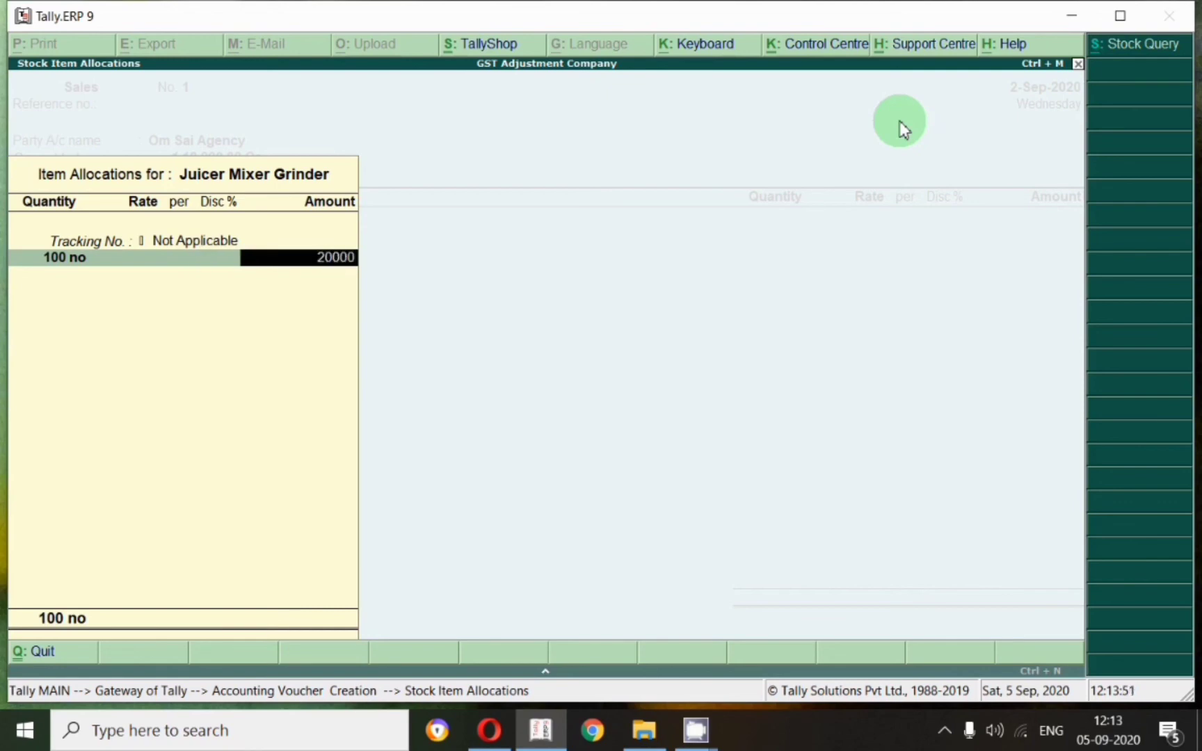
{"action": "key", "text": "Return"}
{"action": "key", "text": "Return"}
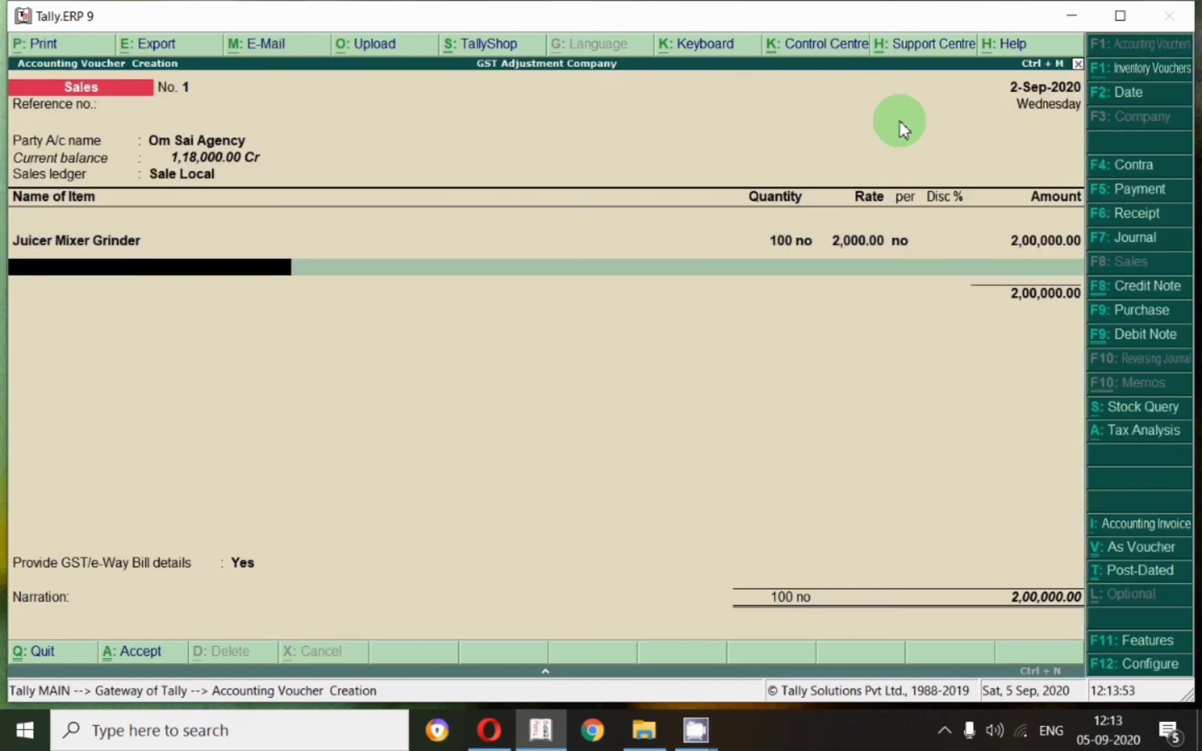
Add the Output Cgst and Output Sgst tax ledgers below the item in the sales voucher
{"action": "key", "text": "Return"}
{"action": "type", "text": "Cgs"}
{"action": "key", "text": "Down"}
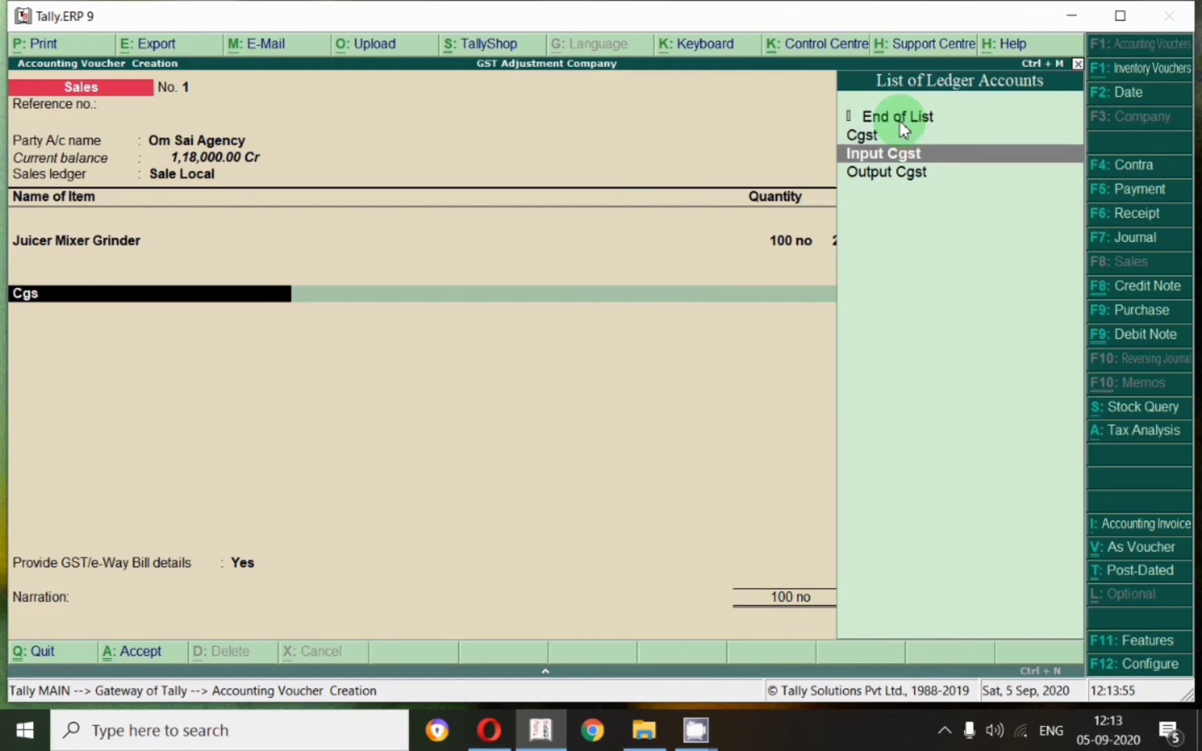
{"action": "key", "text": "Down"}
{"action": "key", "text": "Return"}
{"action": "key", "text": "Return"}
{"action": "type", "text": "Sgs"}
{"action": "key", "text": "Up"}
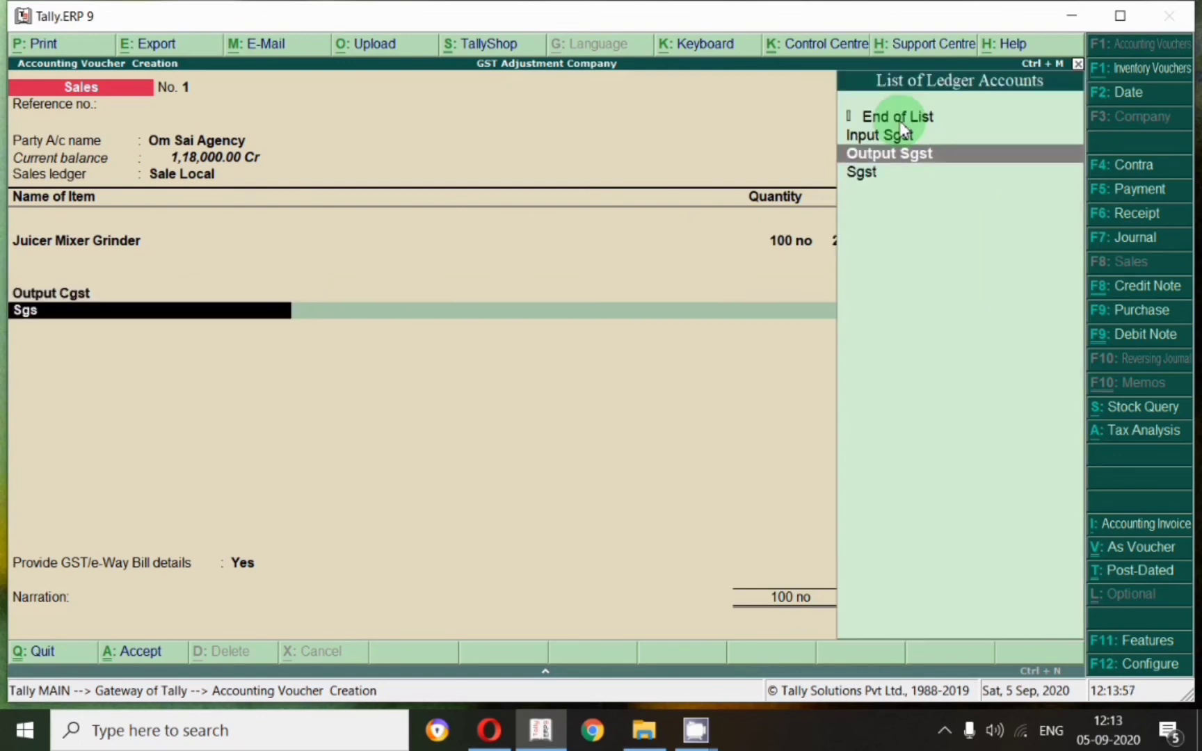
{"action": "key", "text": "Return"}
{"action": "key", "text": "Return"}
{"action": "key", "text": "Return"}
{"action": "key", "text": "Return"}
{"action": "key", "text": "Return"}
{"action": "key", "text": "Return"}
{"action": "key", "text": "Return"}
{"action": "key", "text": "Return"}
{"action": "key", "text": "Return"}
{"action": "key", "text": "Return"}
{"action": "key", "text": "Return"}
{"action": "key", "text": "Return"}
{"action": "key", "text": "Return"}
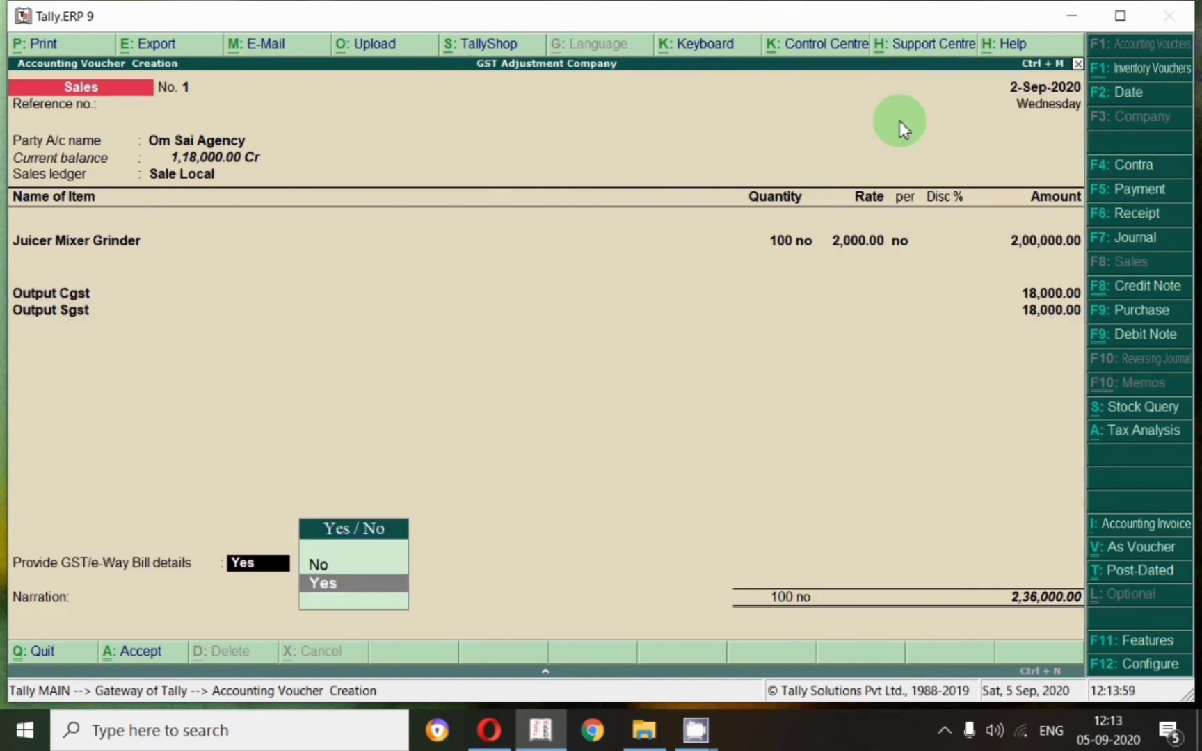
Keep the GST/e-Way Bill details option at Yes and accept the additional details without filling in the blank fields
{"action": "key", "text": "Return"}
{"action": "key", "text": "Return"}
{"action": "key", "text": "Return"}
{"action": "key", "text": "Return"}
{"action": "key", "text": "Return"}
{"action": "key", "text": "Return"}
{"action": "key", "text": "Return"}
{"action": "key", "text": "Return"}
{"action": "key", "text": "Return"}
{"action": "key", "text": "Return"}
{"action": "key", "text": "Return"}
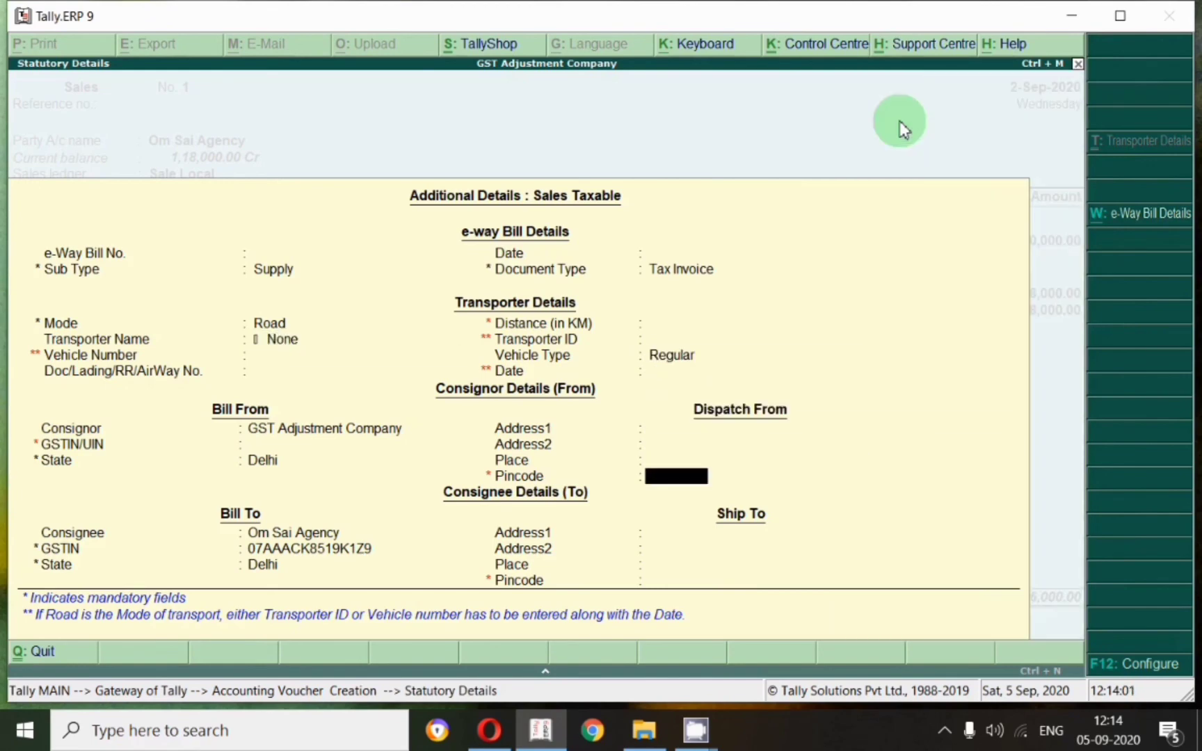
{"action": "key", "text": "Return"}
{"action": "key", "text": "Return"}
{"action": "key", "text": "Return"}
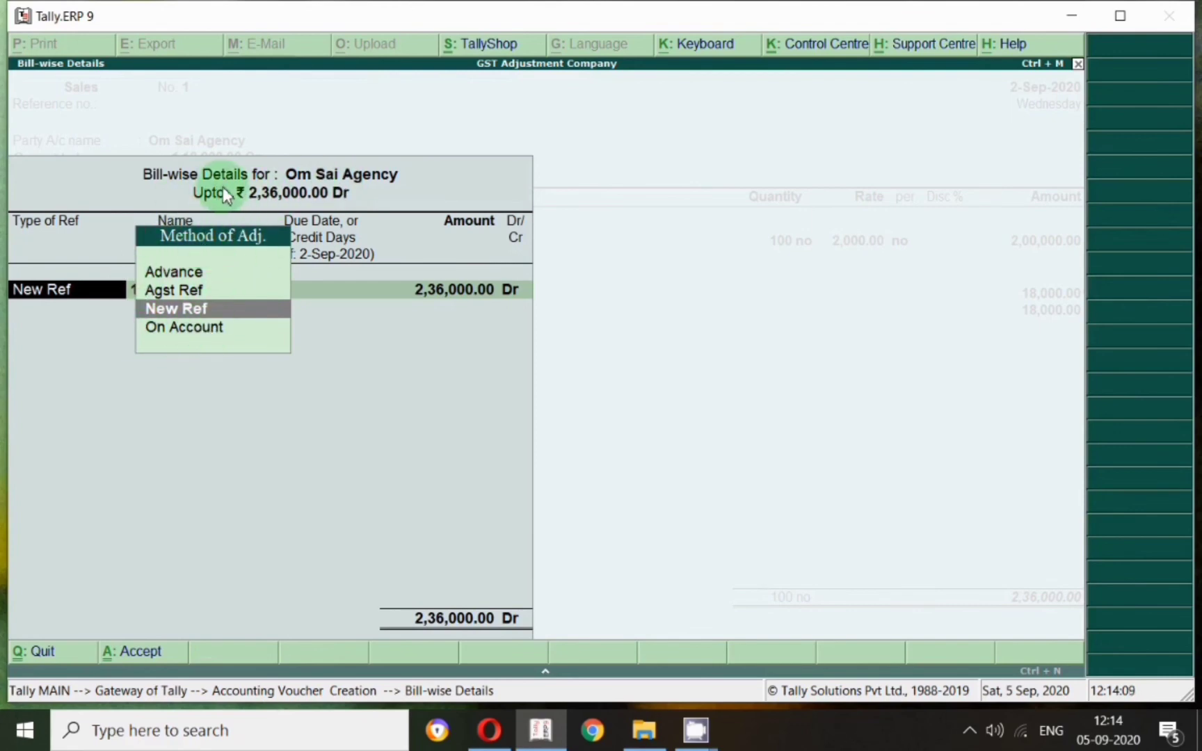
Leave the bill-wise details and check the Maintain balances bill-by-bill setting in the Om Sai Agency ledger
{"action": "key", "text": "BackSpace"}
{"action": "key", "text": "Escape"}
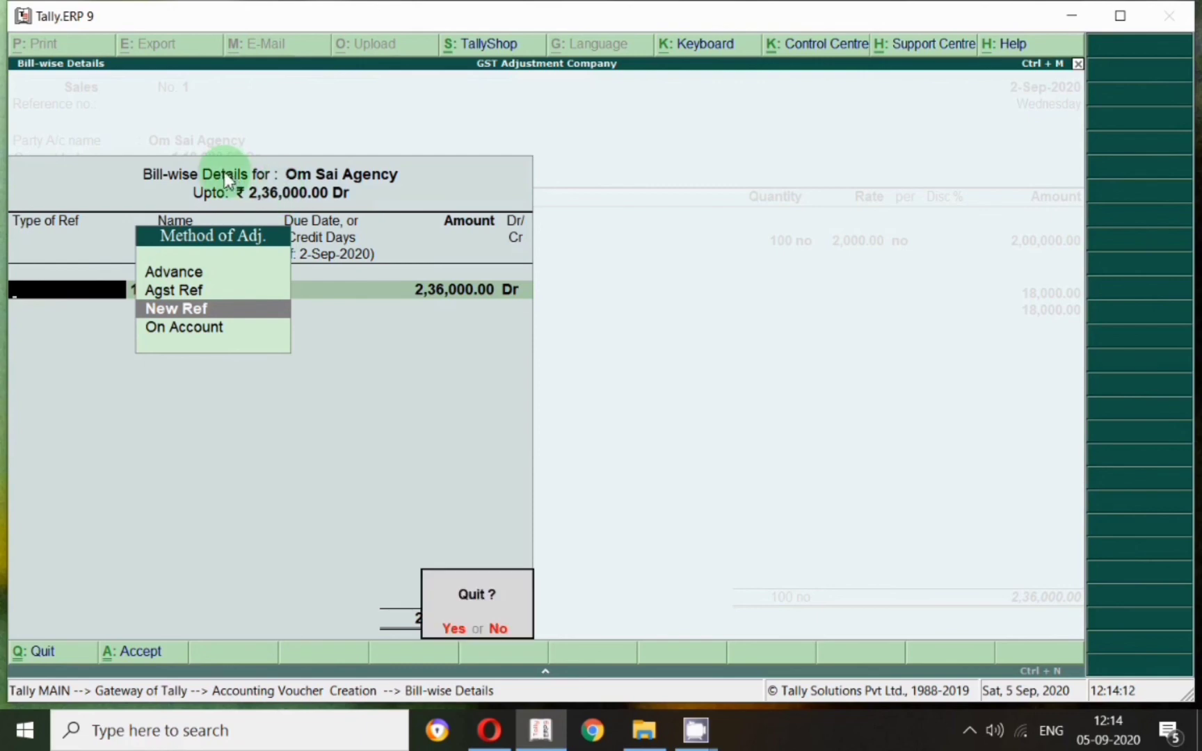
{"action": "key", "text": "y"}
{"action": "left_click", "coordinate": [224, 149]}
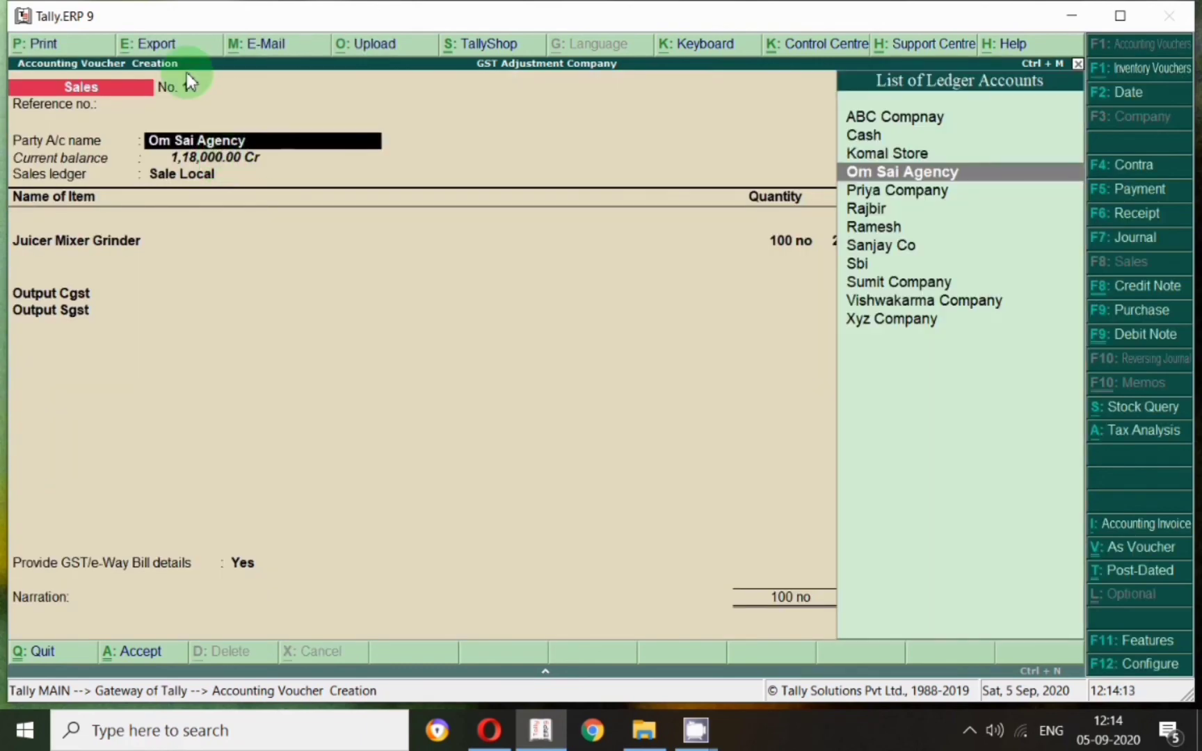
{"action": "key", "text": "ctrl+Return"}
{"action": "key", "text": "Return"}
{"action": "key", "text": "Return"}
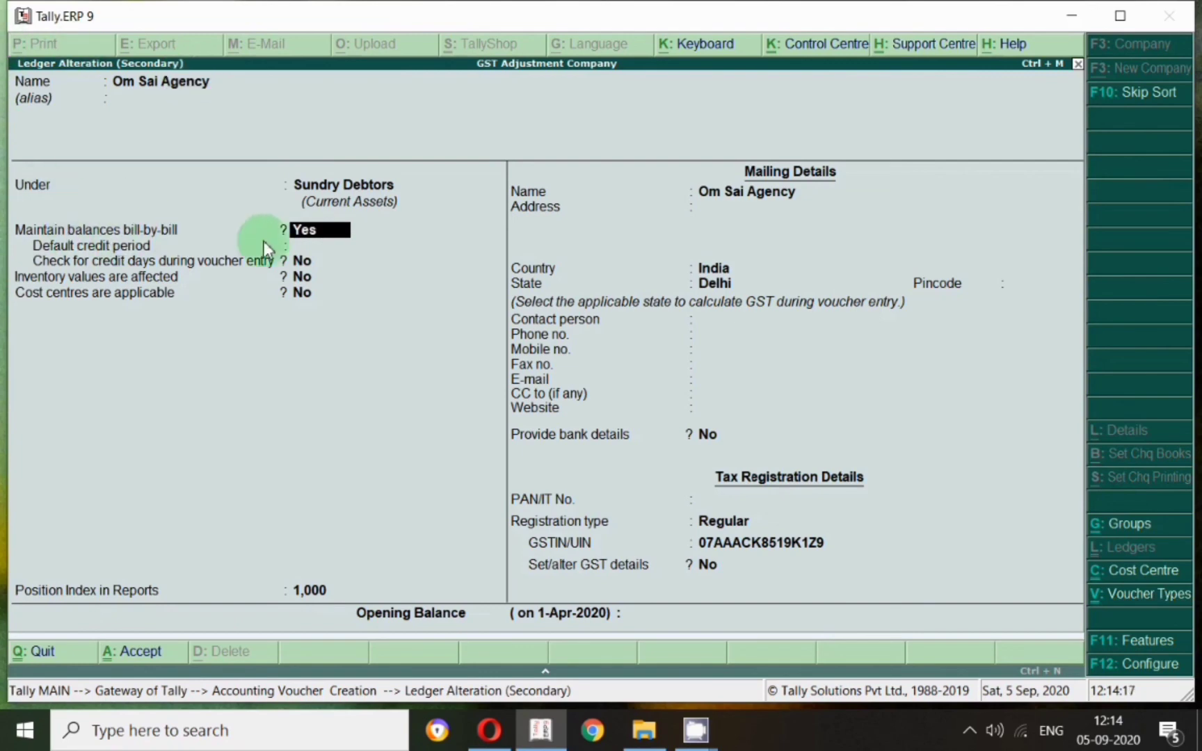
{"action": "key", "text": "Escape"}
{"action": "key", "text": "Escape"}
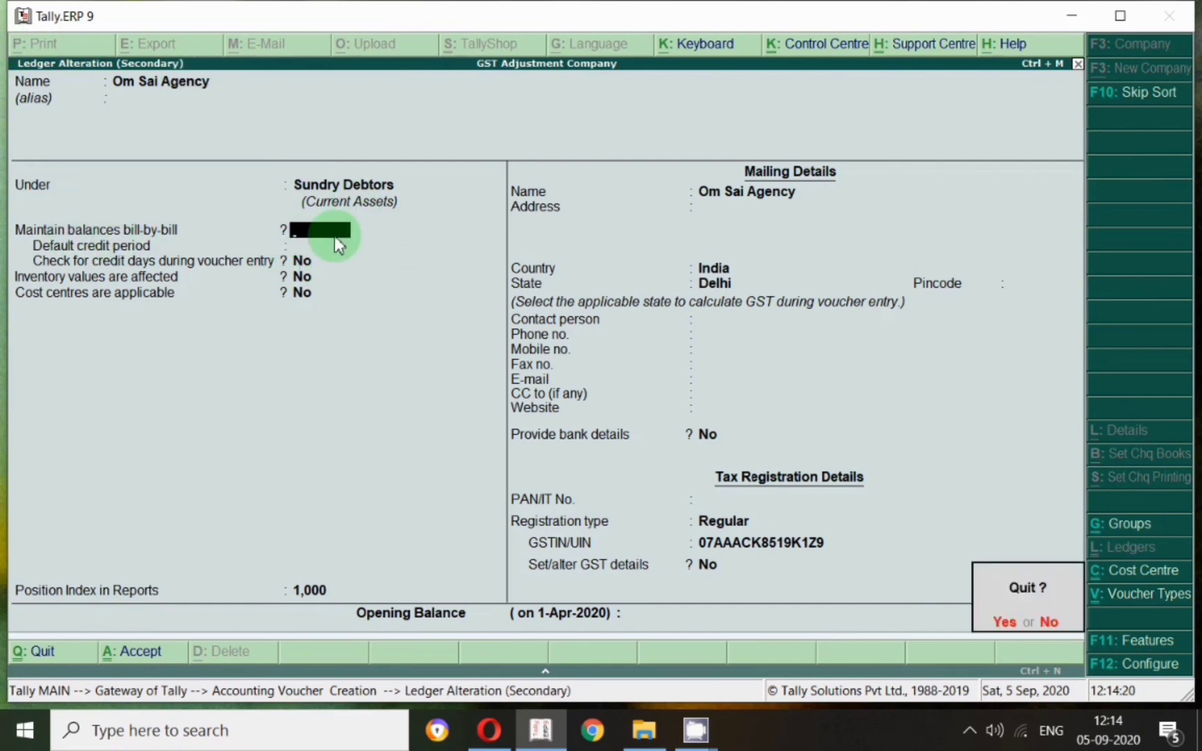
{"action": "key", "text": "Return"}
Reopen the bill-wise details and adjust 1,18,000 Dr as Agst Ref against the pending advance bill 1 of 1-Sep-2020
{"action": "key", "text": "ctrl+a"}
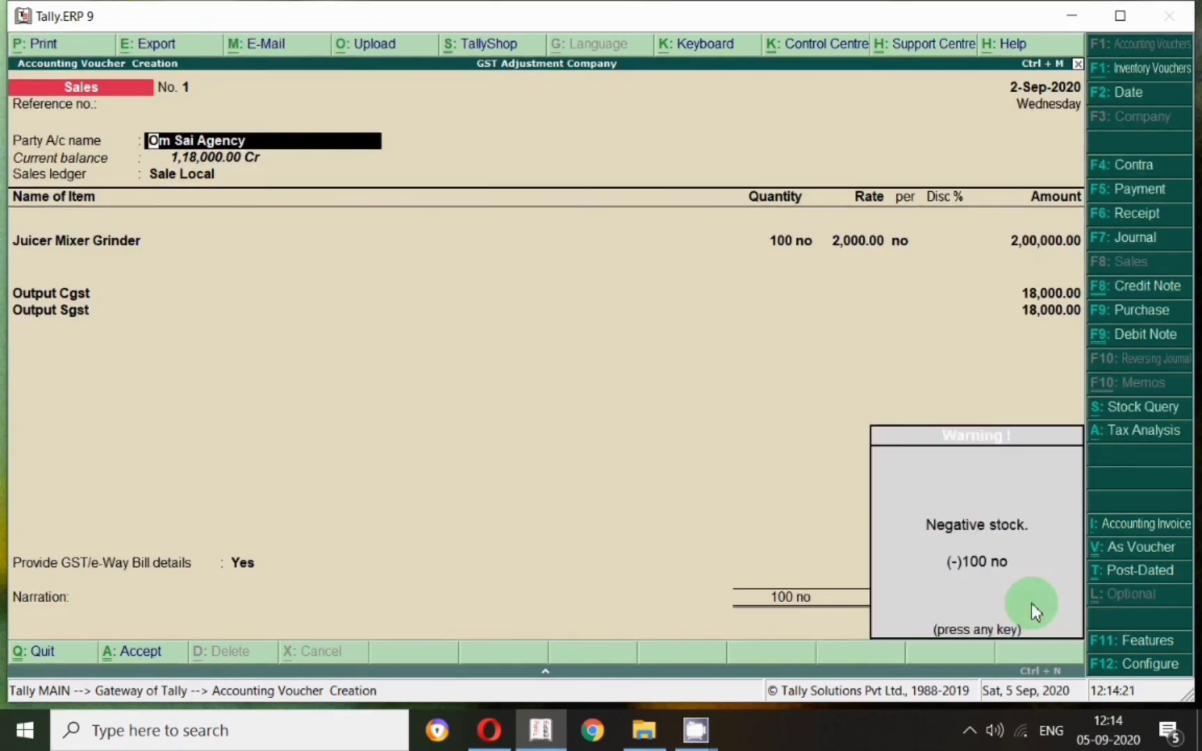
{"action": "key", "text": "Return"}
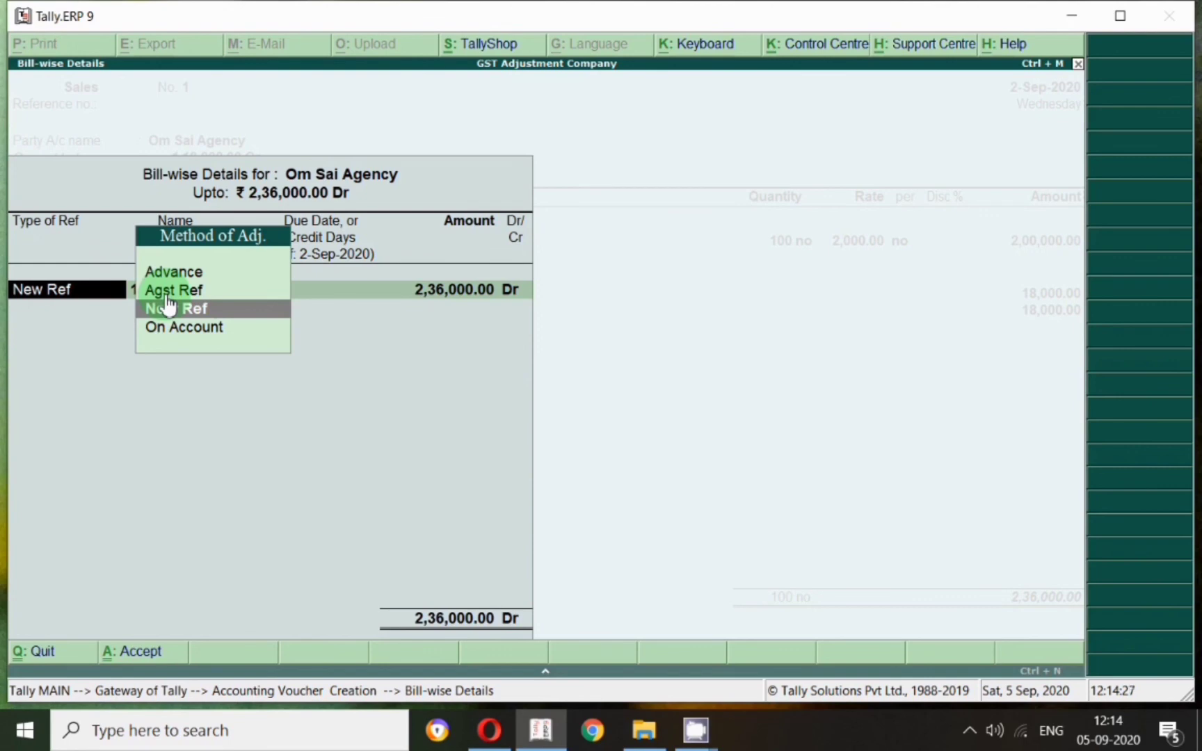
{"action": "key", "text": "Up"}
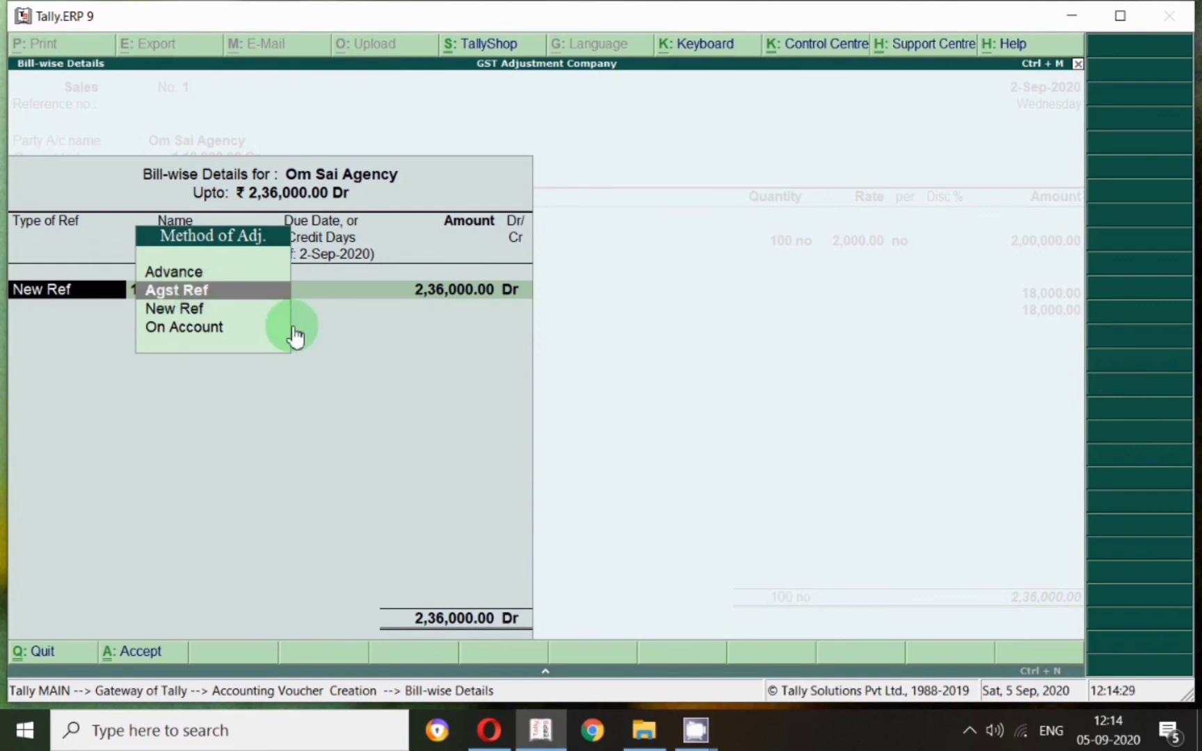
{"action": "key", "text": "Return"}
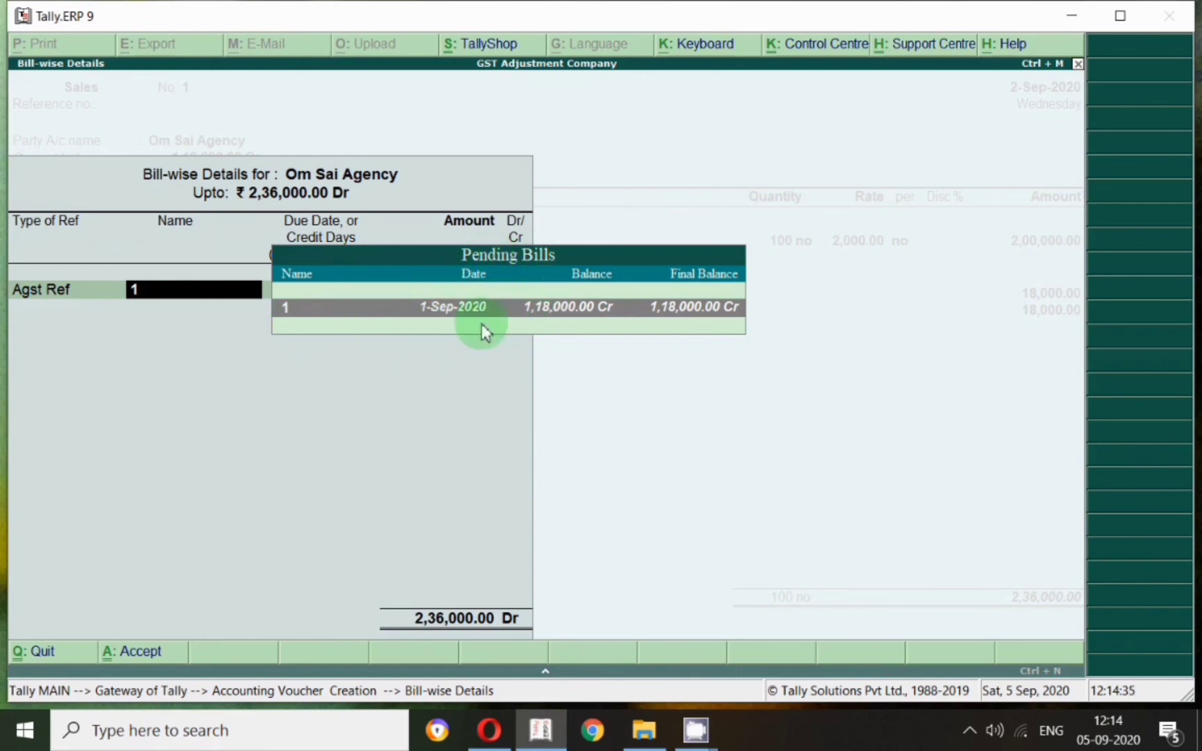
{"action": "left_click", "coordinate": [724, 332]}
{"action": "type", "text": "1"}
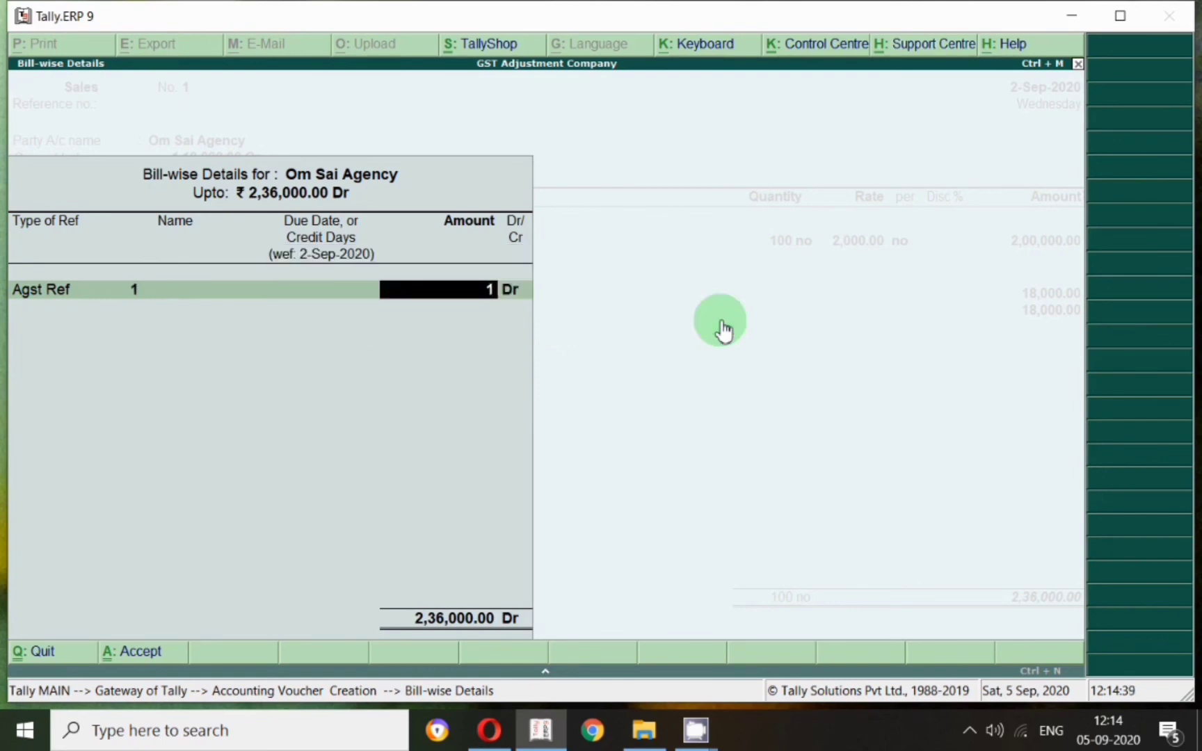
{"action": "type", "text": ",18,000"}
{"action": "key", "text": "Return"}
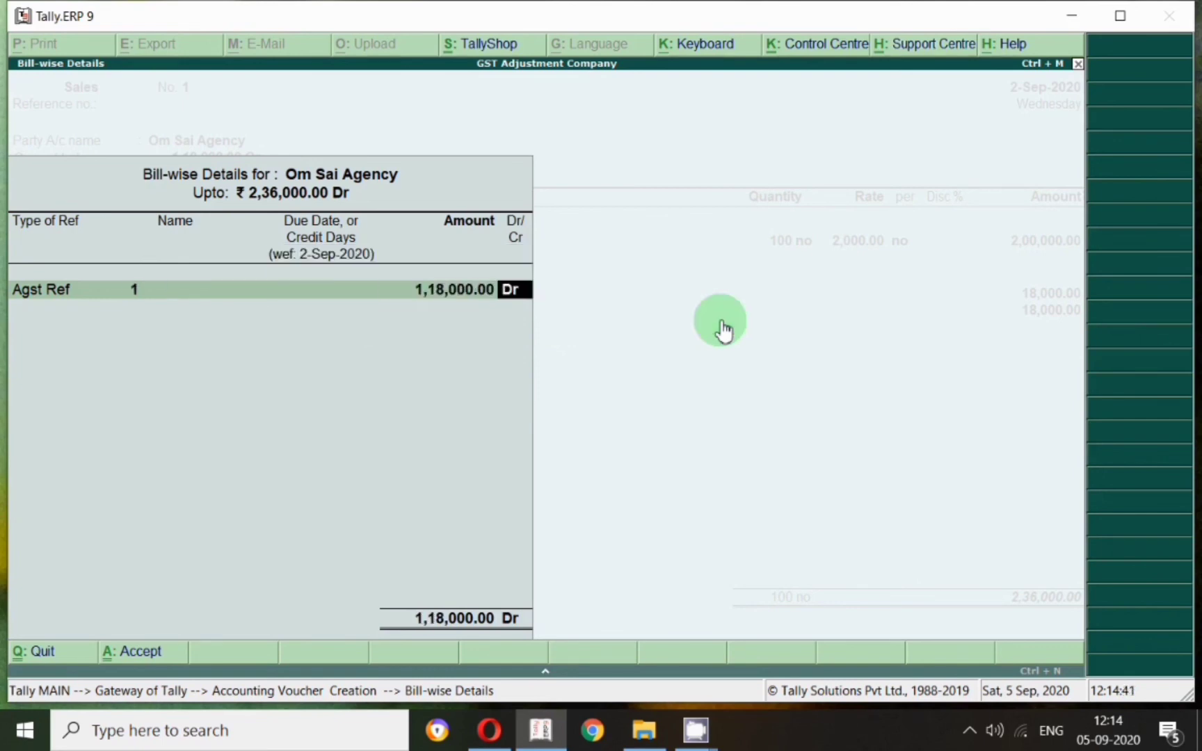
{"action": "key", "text": "Return"}
Allocate the remaining 1,18,000 Dr to New Ref 2 and save the sales voucher
{"action": "key", "text": "Return"}
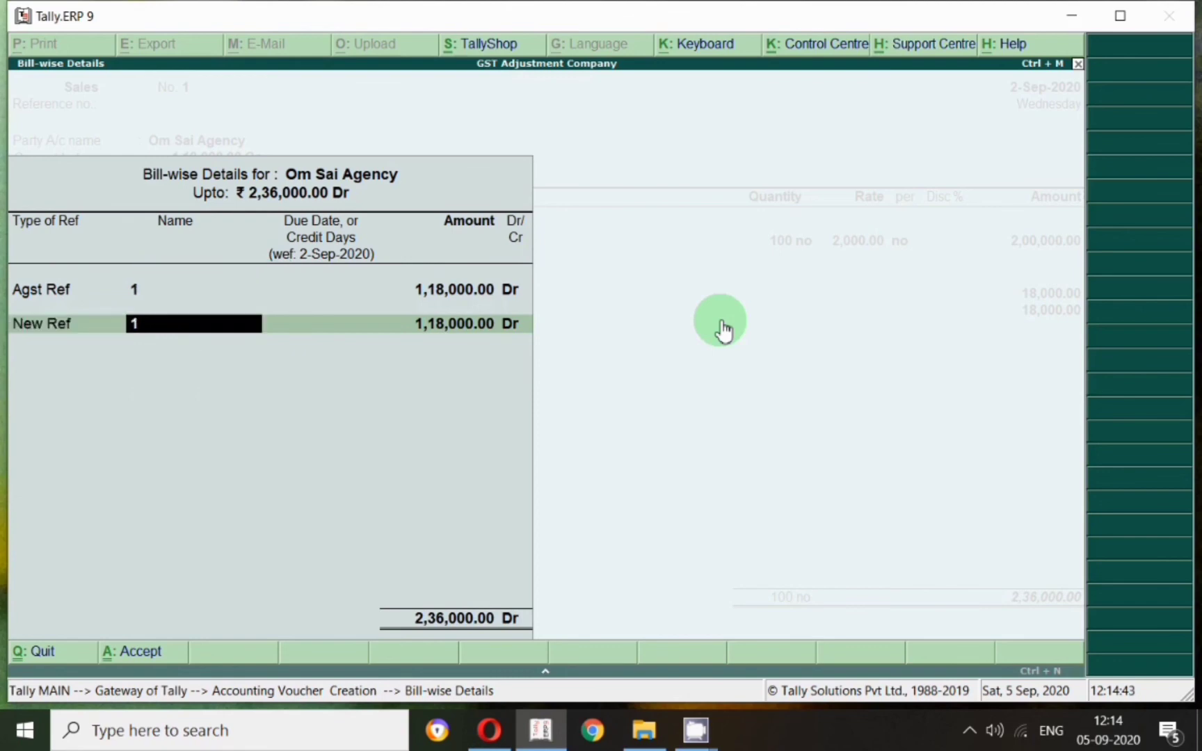
{"action": "type", "text": "2"}
{"action": "key", "text": "Return"}
{"action": "key", "text": "Return"}
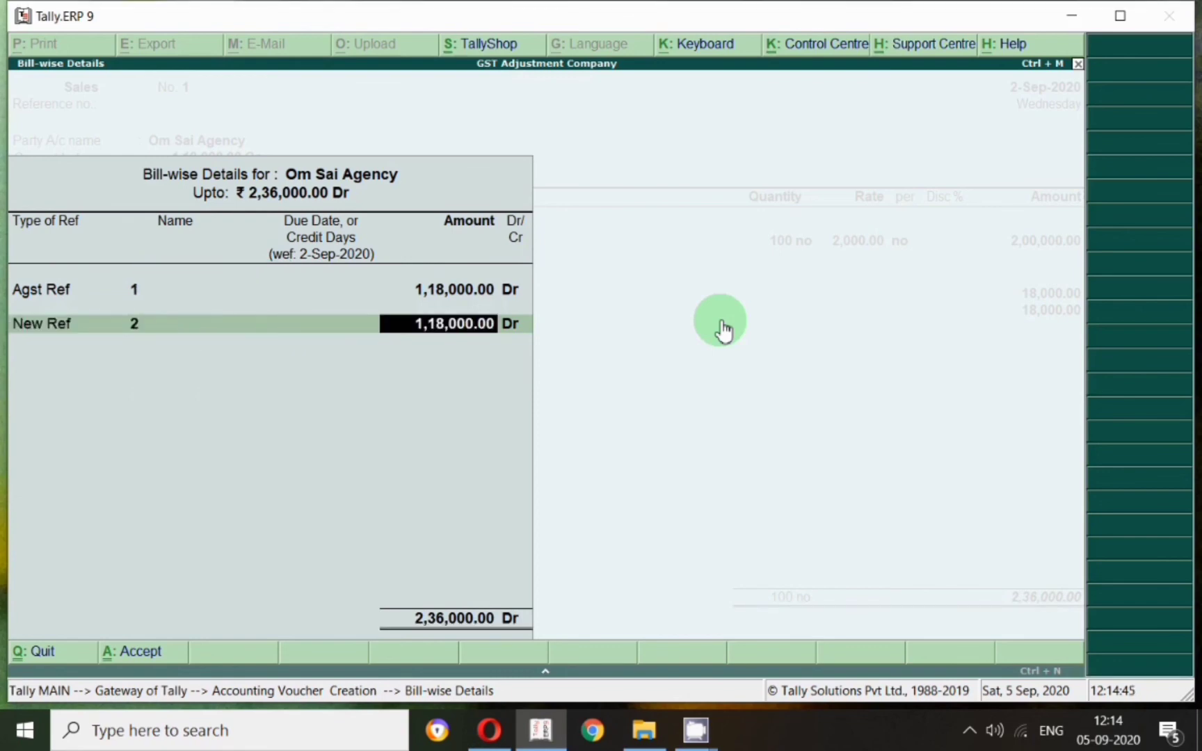
{"action": "key", "text": "Return"}
{"action": "key", "text": "Return"}
{"action": "key", "text": "Return"}
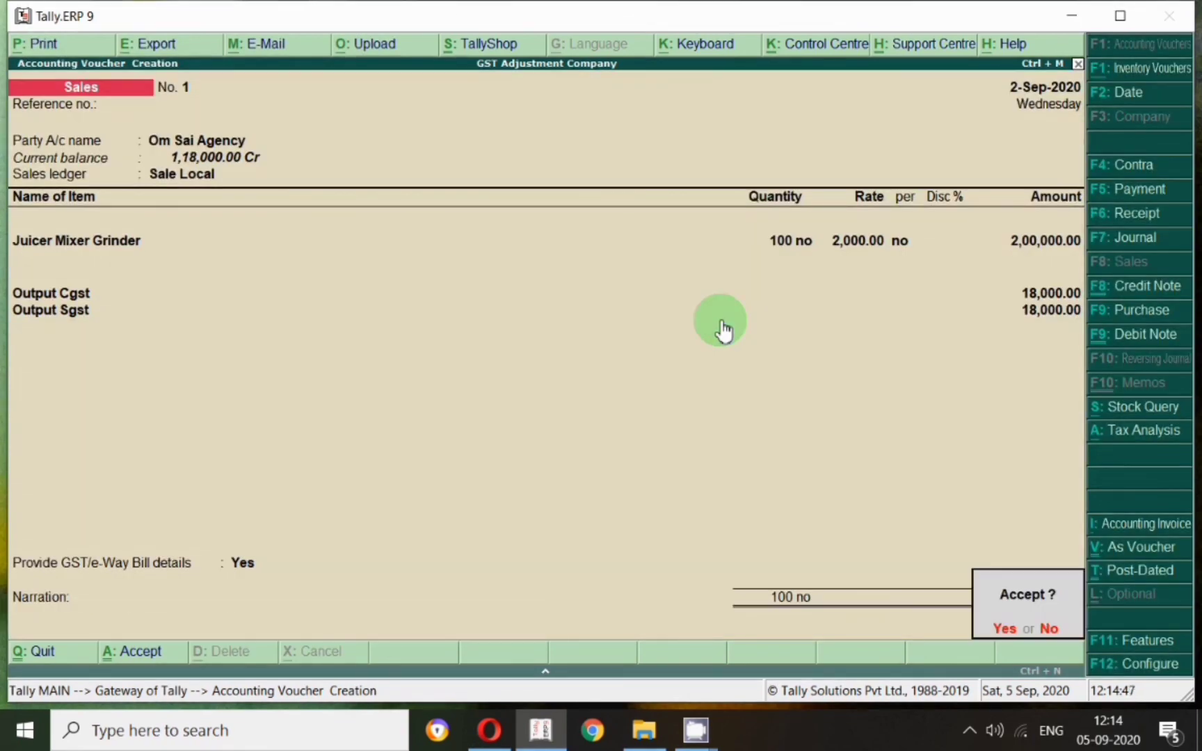
{"action": "key", "text": "Return"}
Leave voucher entry and open the GSTR-1 report for the period 1-Apr-2020 to 31-Mar-2021
{"action": "key", "text": "Escape"}
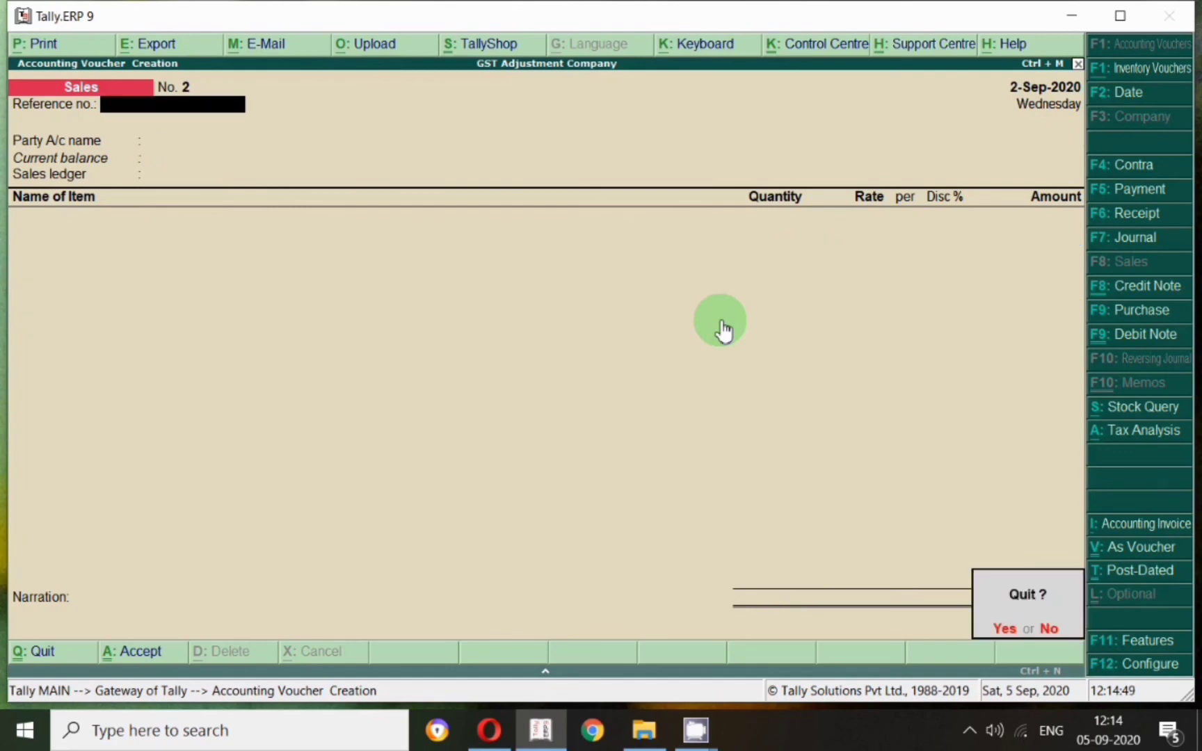
{"action": "key", "text": "Return"}
{"action": "key", "text": "d"}
{"action": "key", "text": "u"}
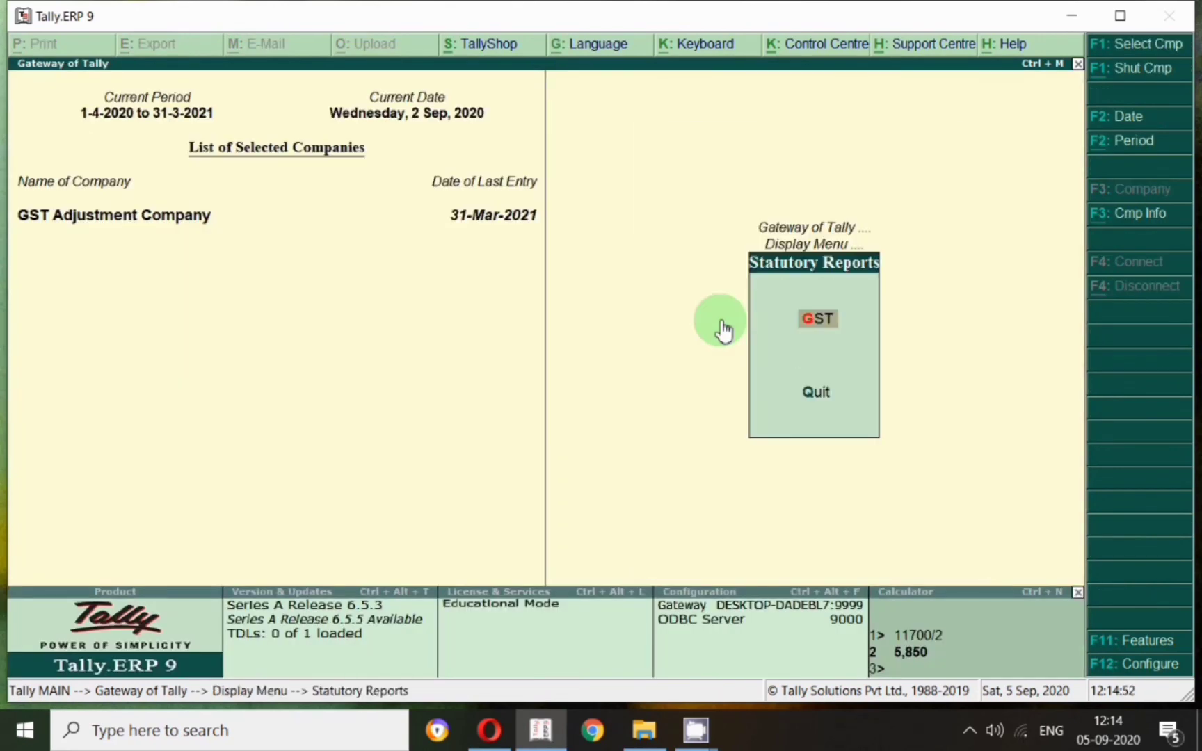
{"action": "key", "text": "Return"}
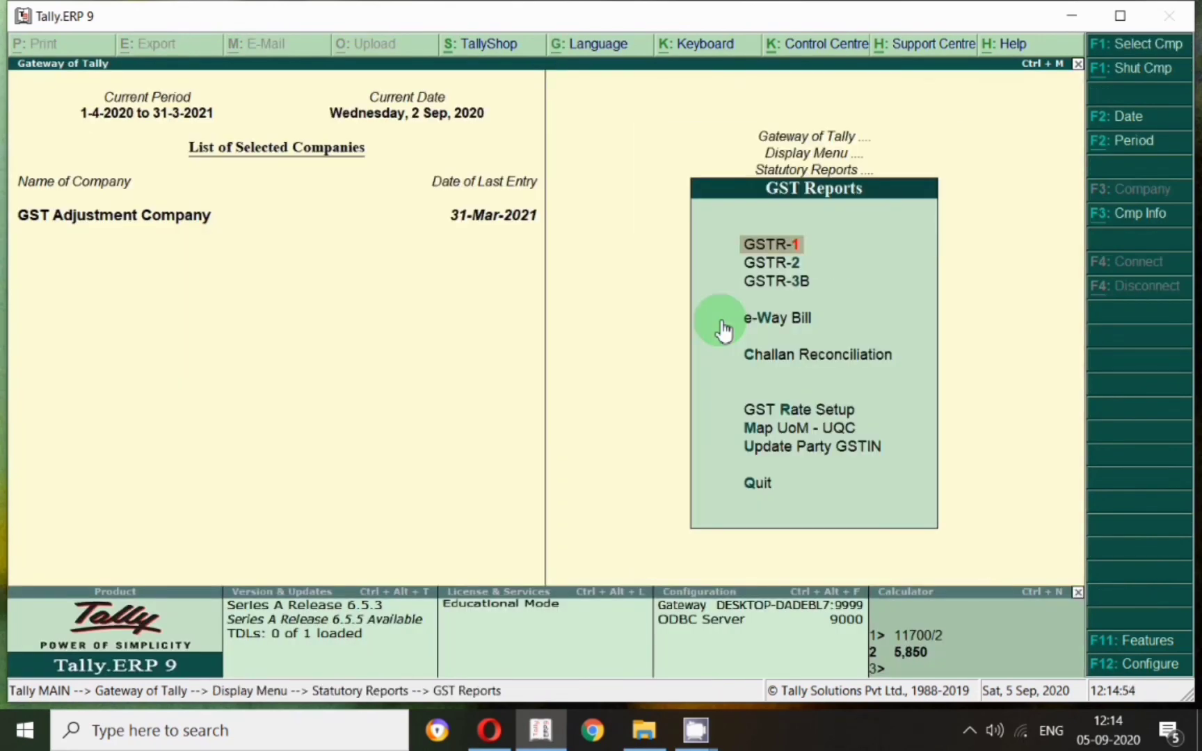
{"action": "key", "text": "Return"}
{"action": "key", "text": "F2"}
{"action": "key", "text": "Return"}
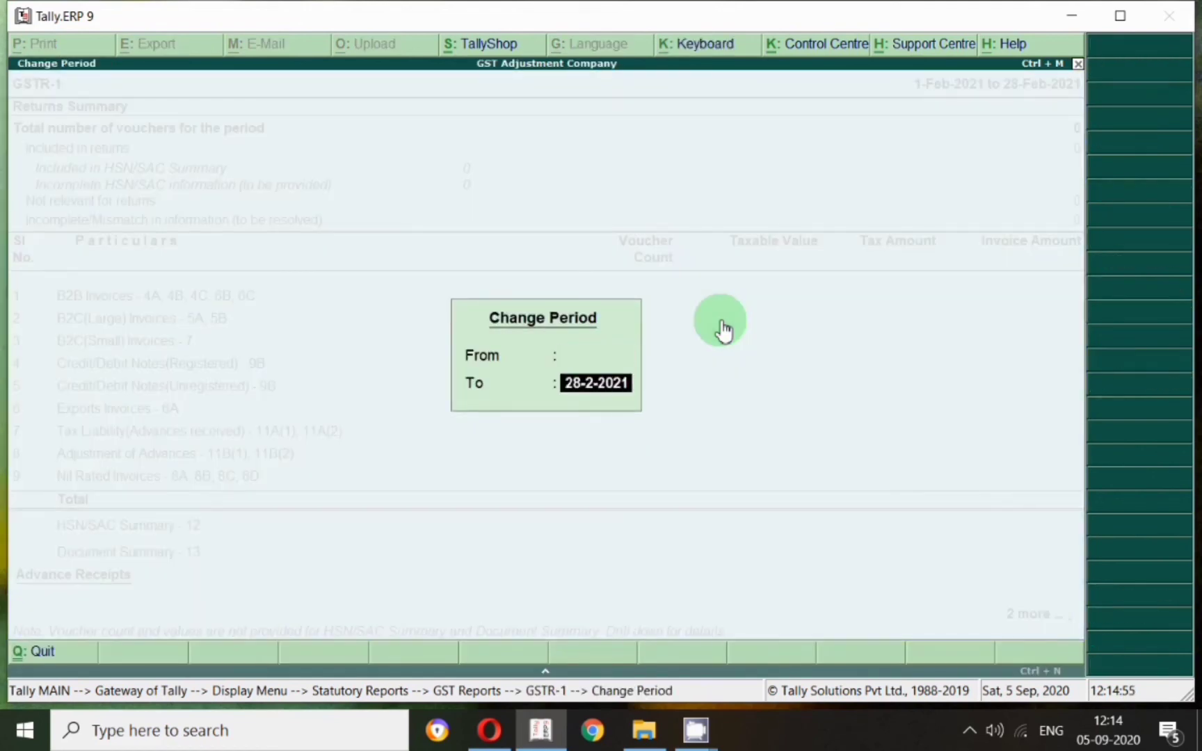
{"action": "key", "text": "Return"}
Examine the B2B invoices and the advance receipts amount unadjusted against supplies in GSTR-1
{"action": "key", "text": "Down"}
{"action": "key", "text": "Down"}
{"action": "key", "text": "Down"}
{"action": "key", "text": "Down"}
{"action": "key", "text": "Down"}
{"action": "key", "text": "Down"}
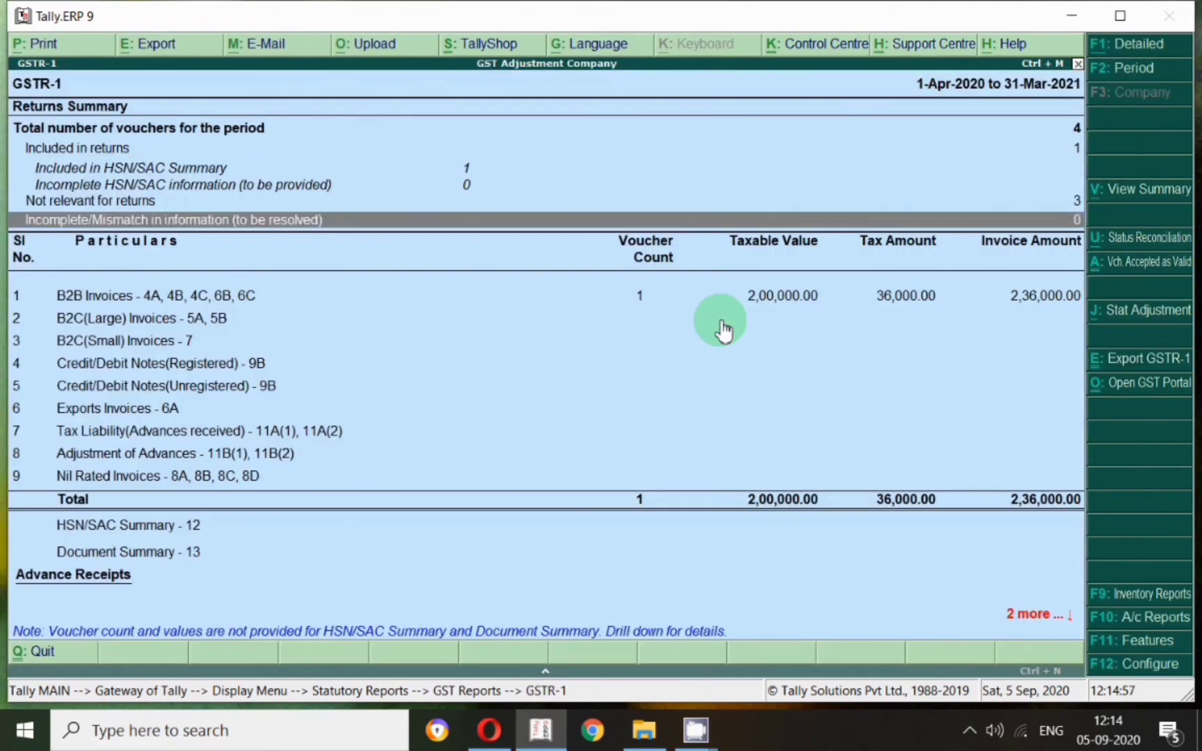
{"action": "key", "text": "Up"}
{"action": "key", "text": "Up"}
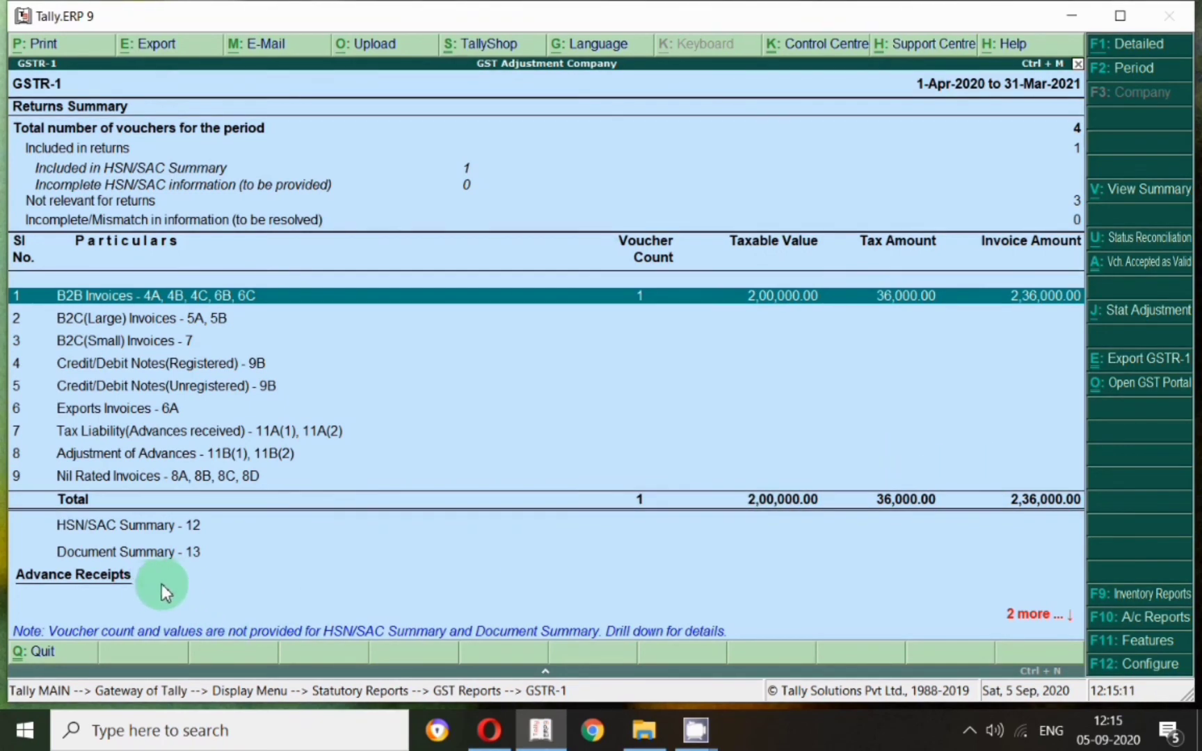
{"action": "key", "text": "Down"}
{"action": "key", "text": "Down"}
{"action": "key", "text": "Down"}
{"action": "key", "text": "Down"}
{"action": "key", "text": "Down"}
{"action": "key", "text": "Down"}
{"action": "key", "text": "Down"}
{"action": "key", "text": "Down"}
{"action": "key", "text": "Down"}
{"action": "key", "text": "Down"}
{"action": "key", "text": "Down"}
{"action": "key", "text": "Down"}
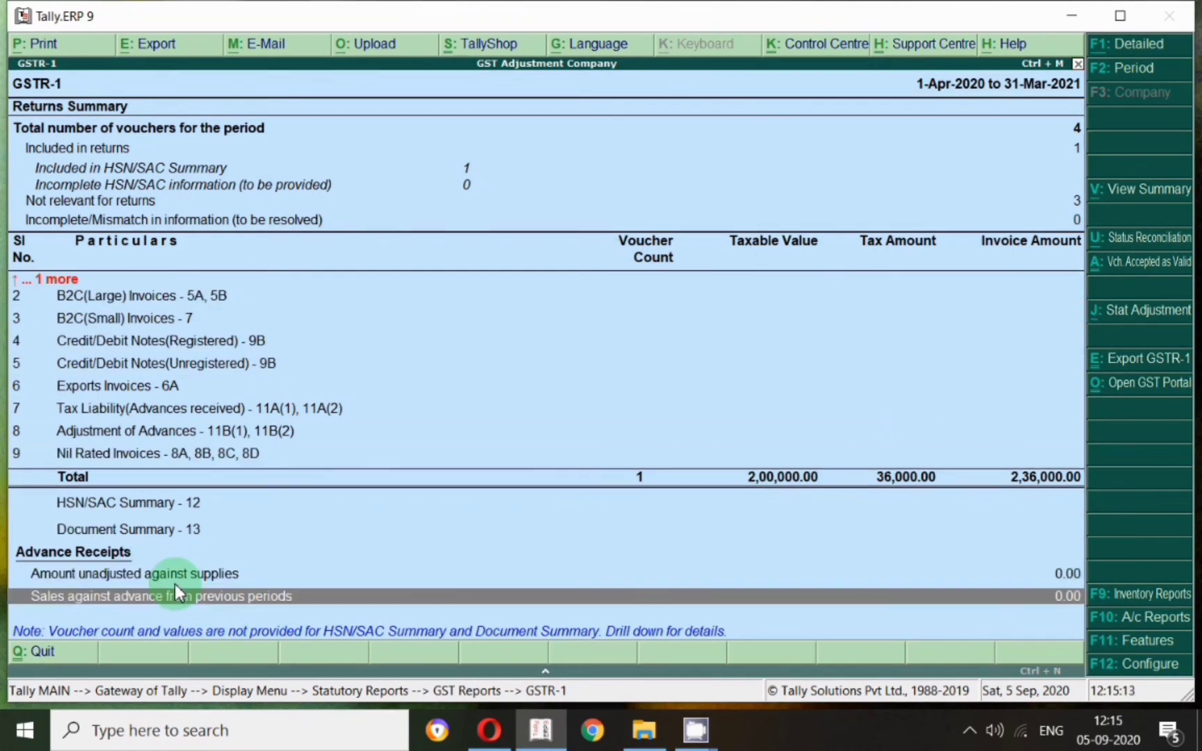
{"action": "key", "text": "Up"}
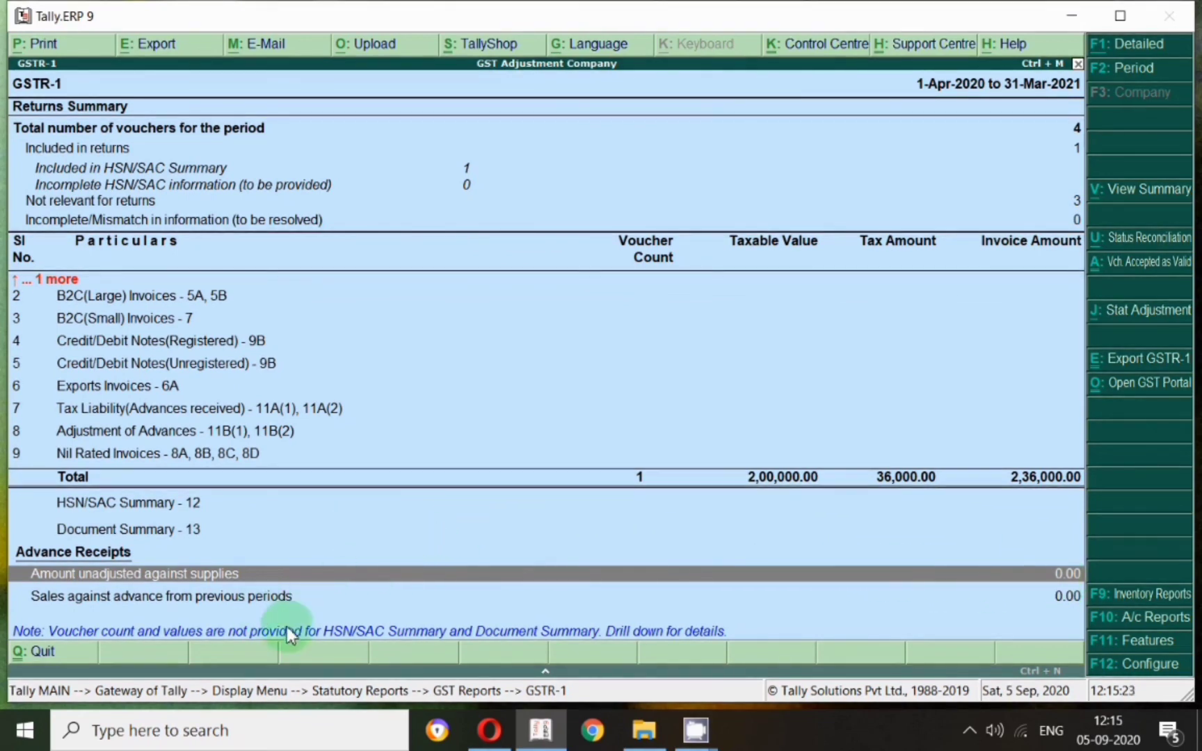
Return to the B2B Invoices line of GSTR-1 and review its taxable value and tax amount
{"action": "key", "text": "Up"}
{"action": "key", "text": "Up"}
{"action": "key", "text": "Up"}
{"action": "key", "text": "Up"}
{"action": "key", "text": "Up"}
{"action": "key", "text": "Up"}
{"action": "key", "text": "Up"}
{"action": "key", "text": "Up"}
{"action": "key", "text": "Up"}
{"action": "key", "text": "Up"}
{"action": "key", "text": "Up"}
{"action": "key", "text": "Up"}
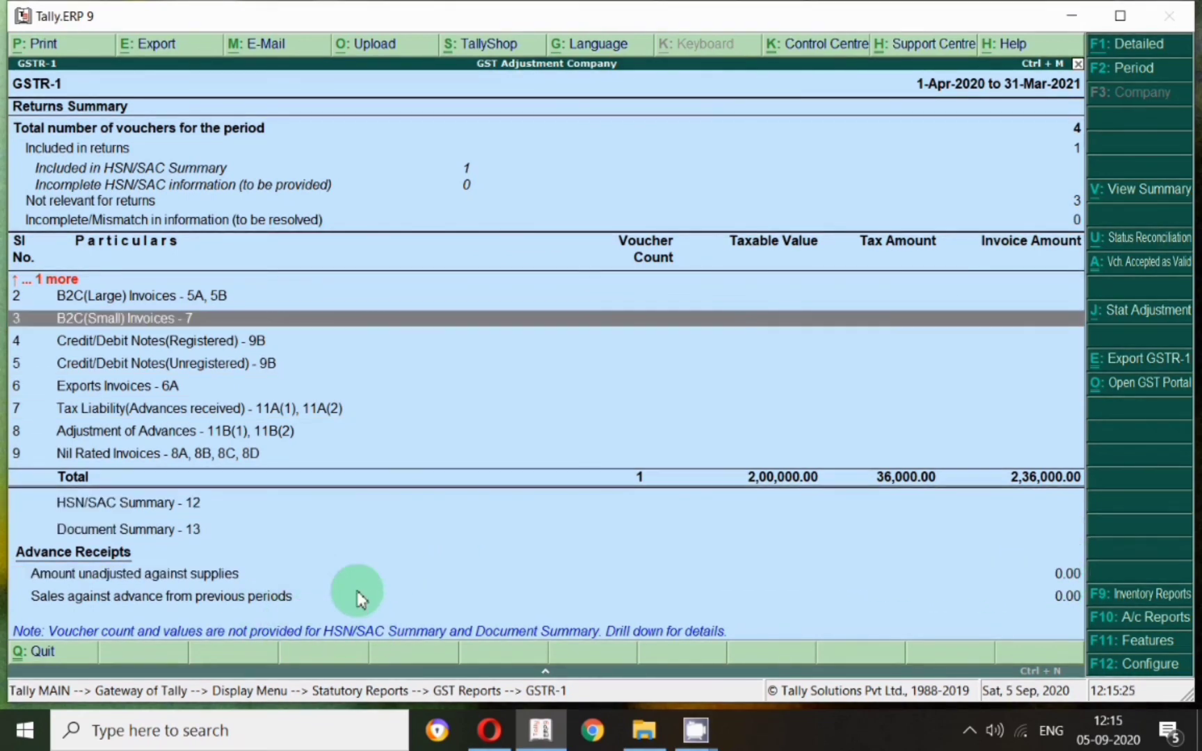
{"action": "key", "text": "Down"}
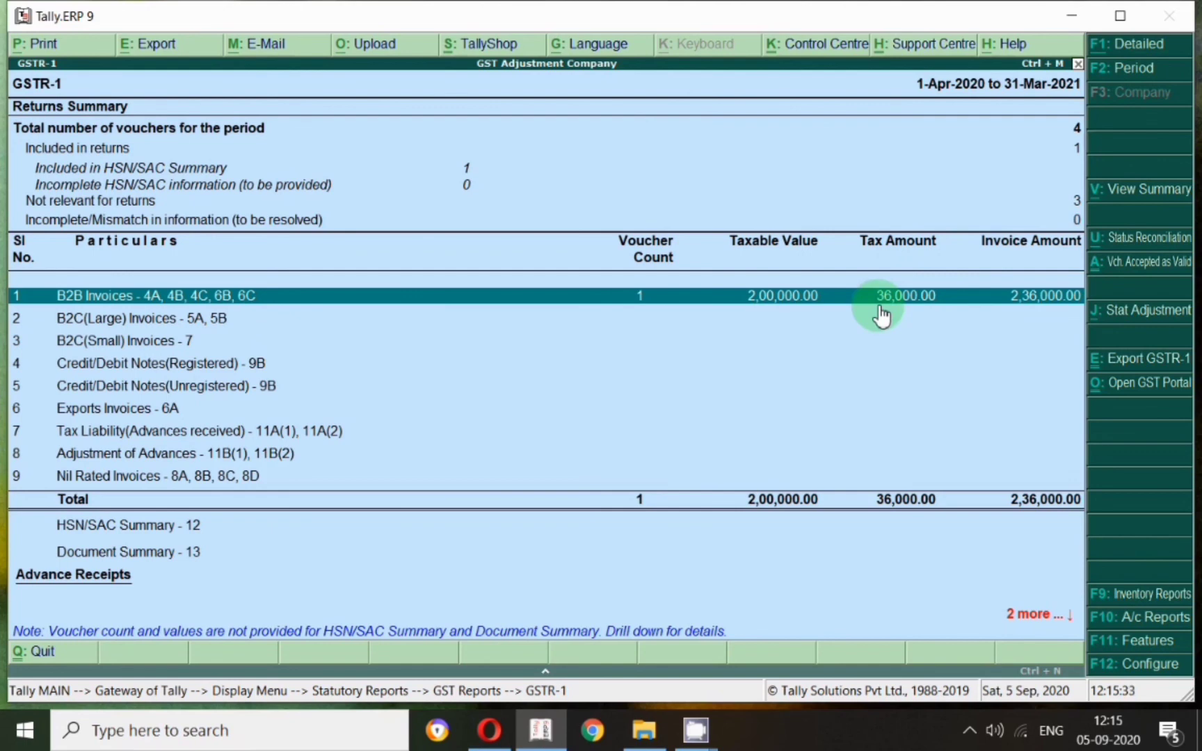
Leave the GST reports and open the Balance Sheet in detailed view for the period starting 1-4-2020
{"action": "key", "text": "Escape"}
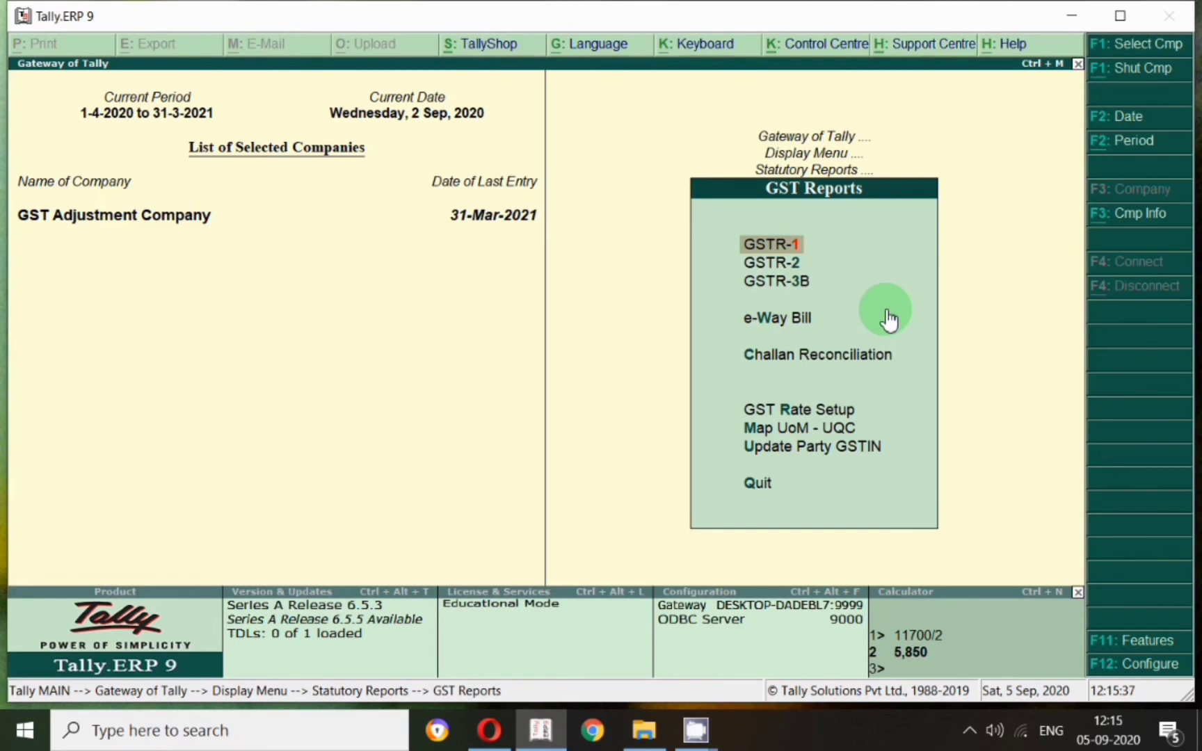
{"action": "key", "text": "Escape"}
{"action": "key", "text": "Escape"}
{"action": "key", "text": "Escape"}
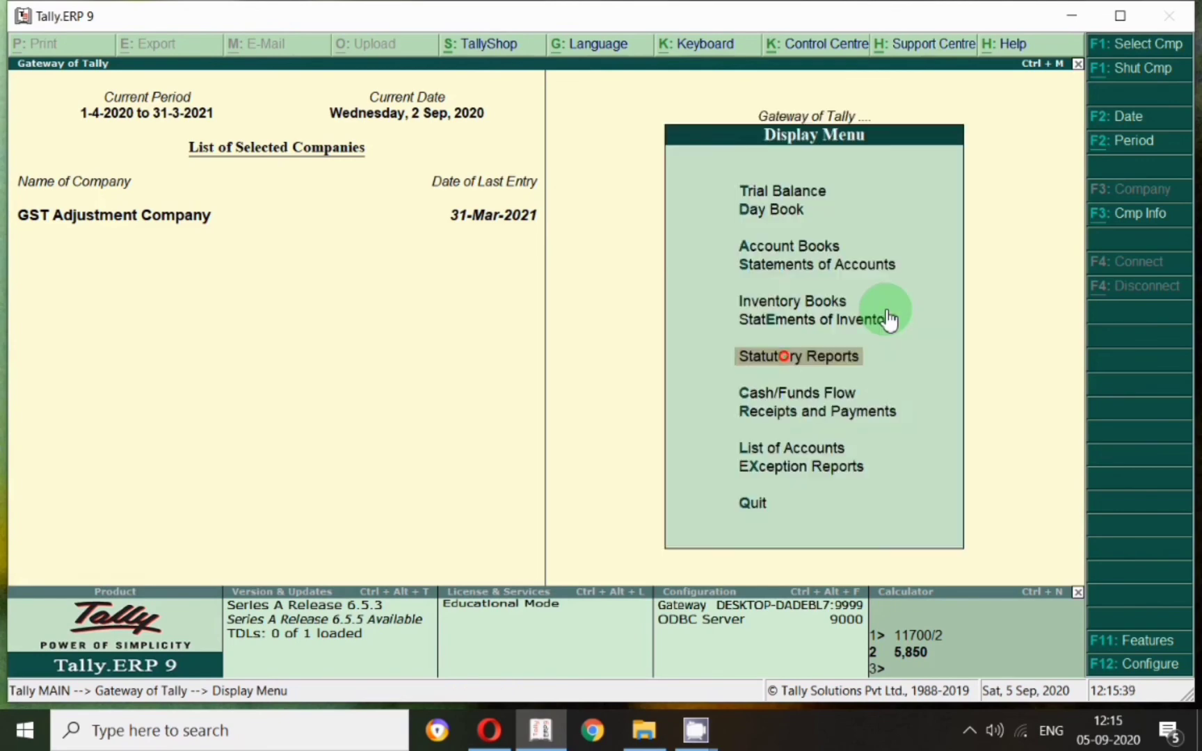
{"action": "key", "text": "b"}
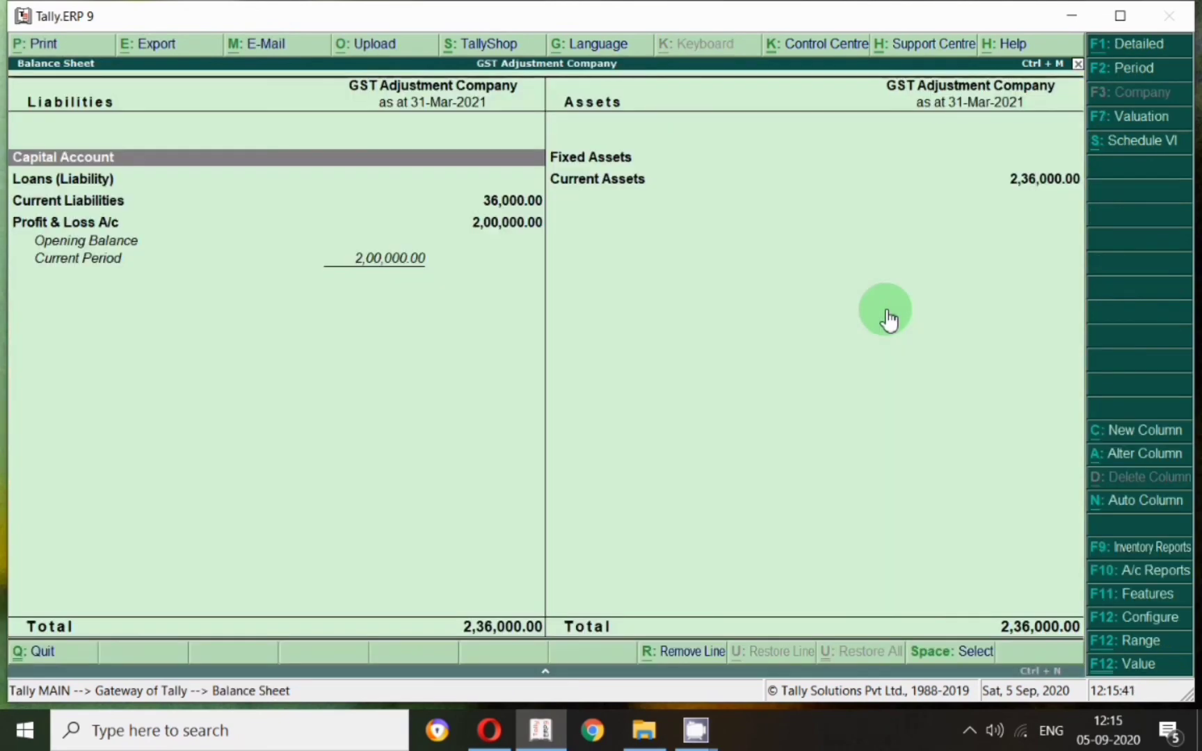
{"action": "key", "text": "F2"}
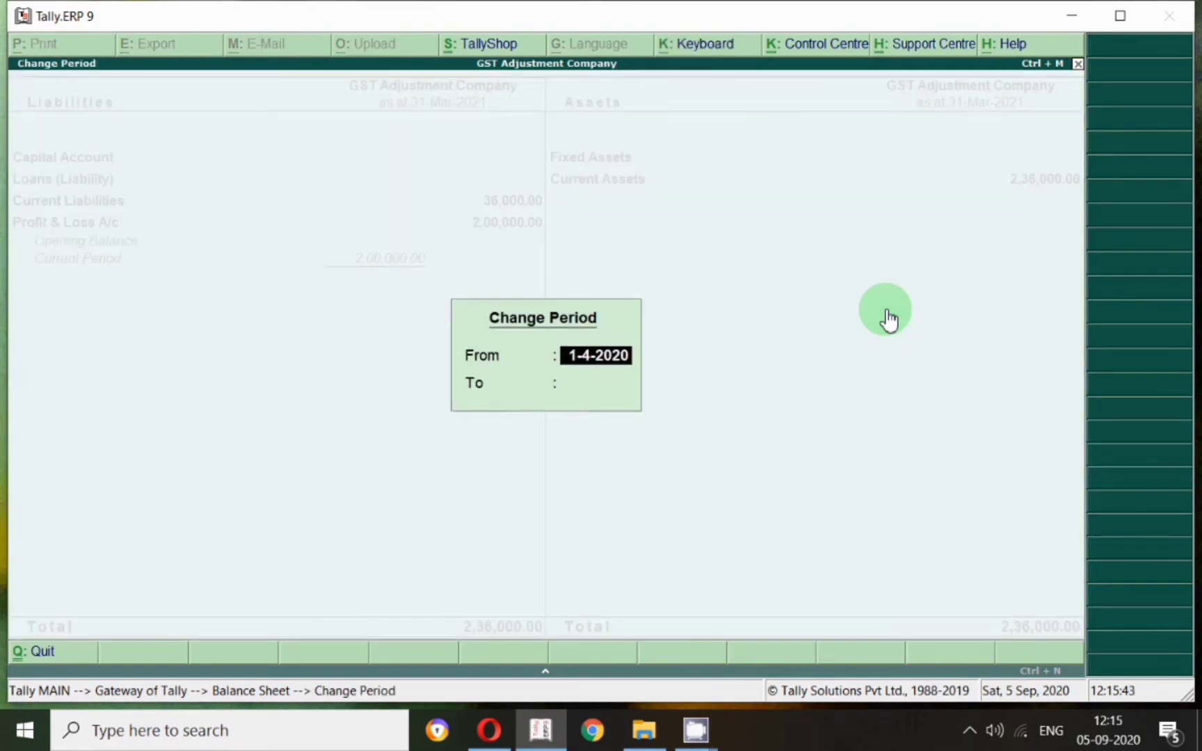
{"action": "key", "text": "Return"}
{"action": "key", "text": "Return"}
{"action": "left_click", "coordinate": [1132, 43]}
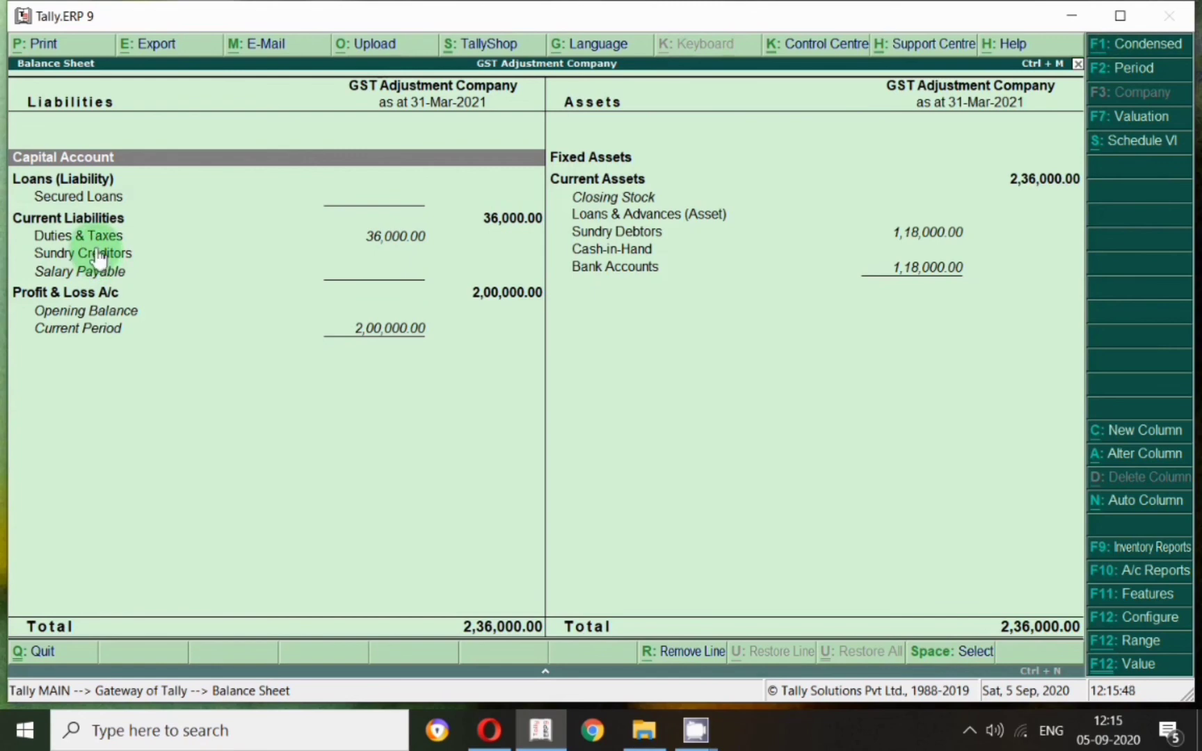
Review Sundry Debtors in the Balance Sheet and inspect the tax ledgers inside the Duties & Taxes group summary
{"action": "left_click", "coordinate": [100, 254]}
{"action": "left_click", "coordinate": [104, 236]}
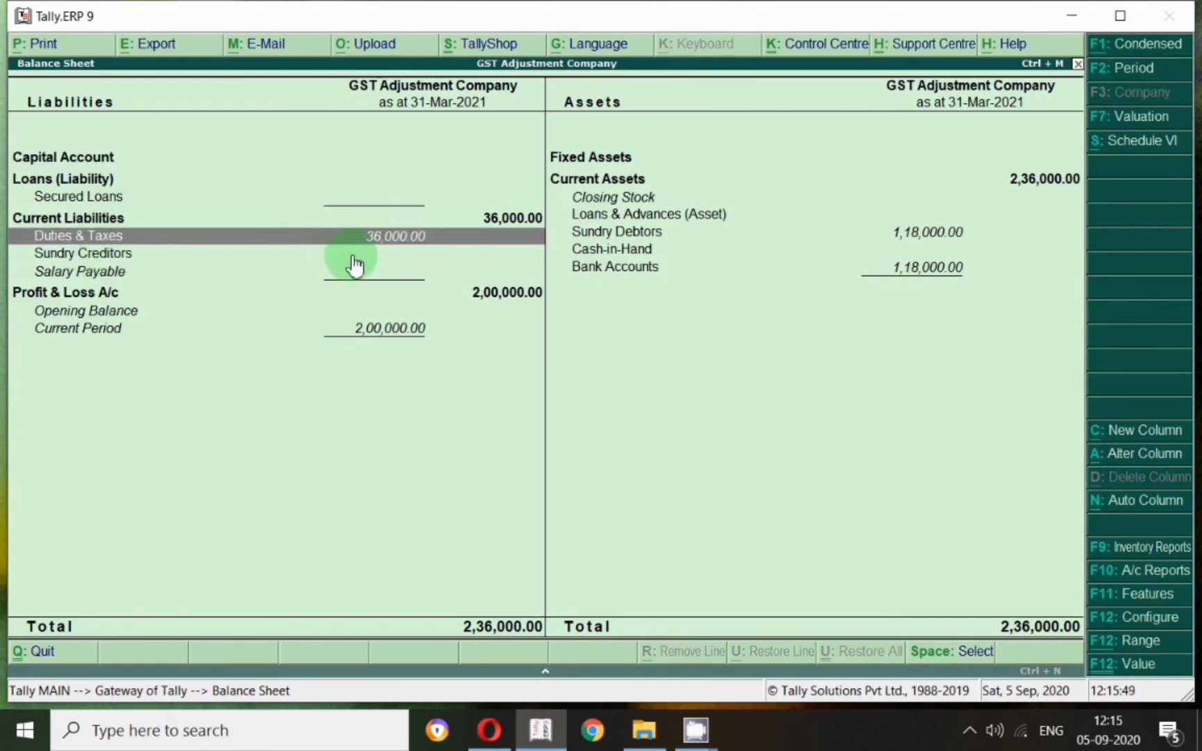
{"action": "left_click", "coordinate": [623, 182]}
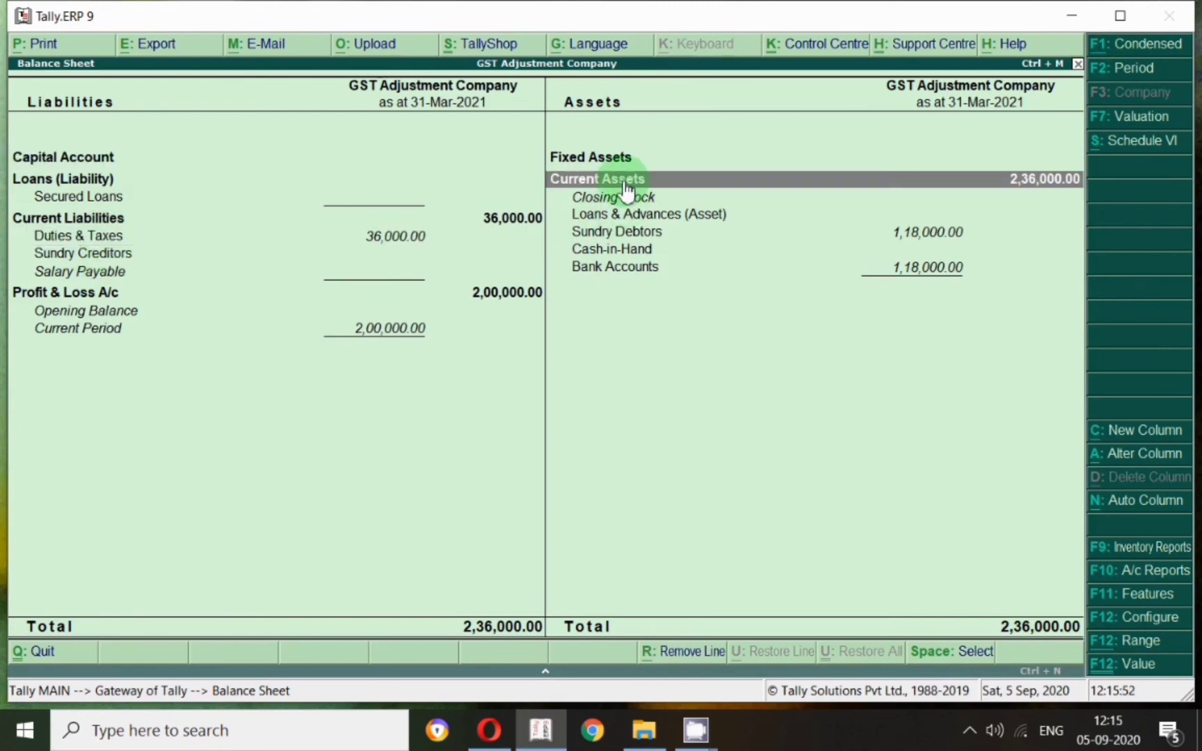
{"action": "left_click", "coordinate": [604, 233]}
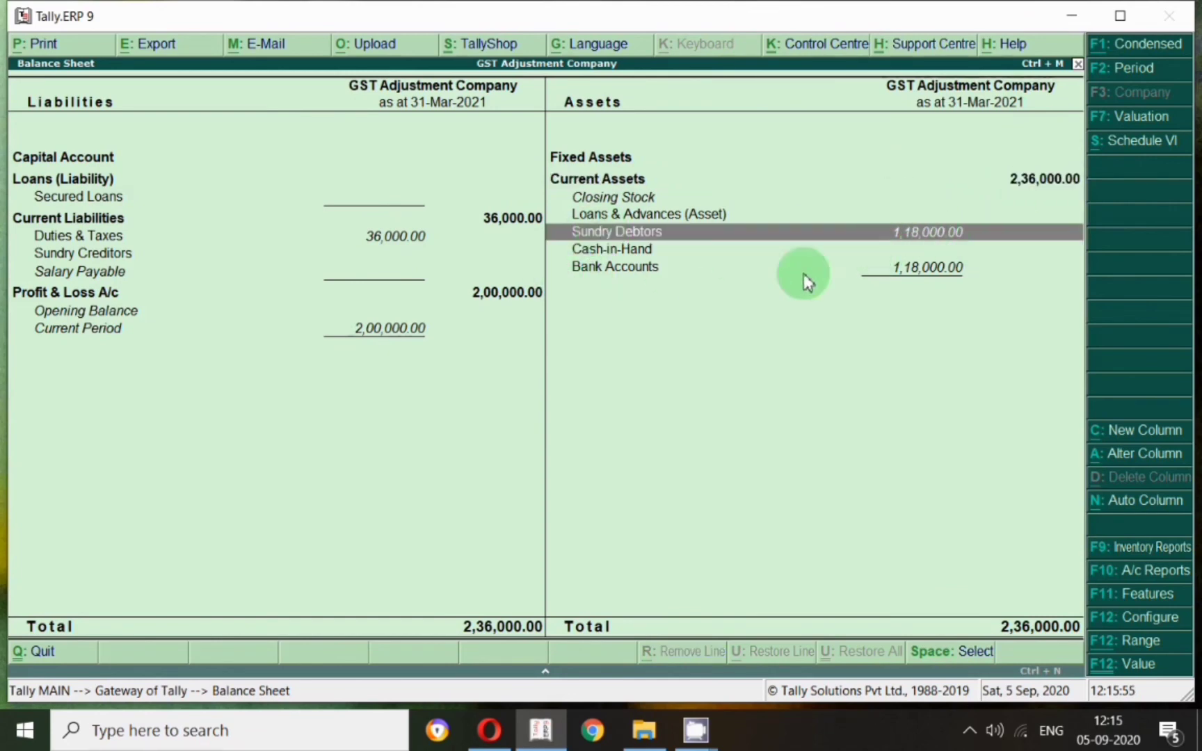
{"action": "left_click", "coordinate": [396, 238]}
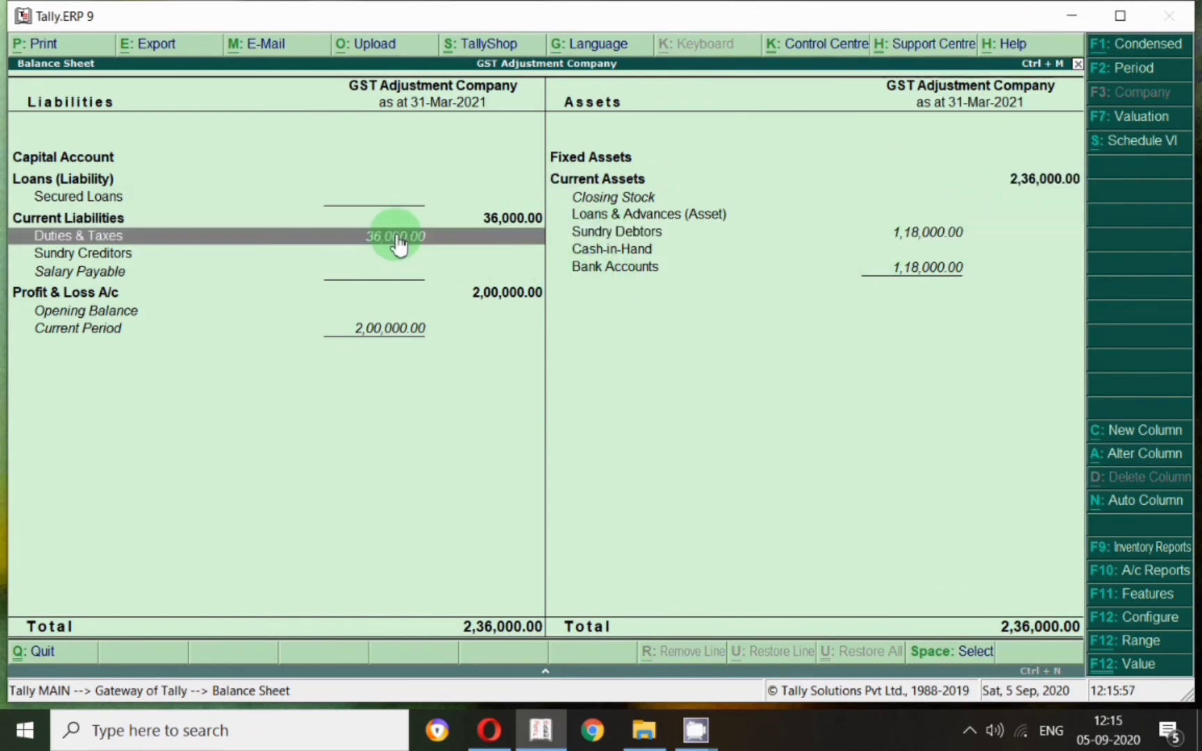
{"action": "key", "text": "Return"}
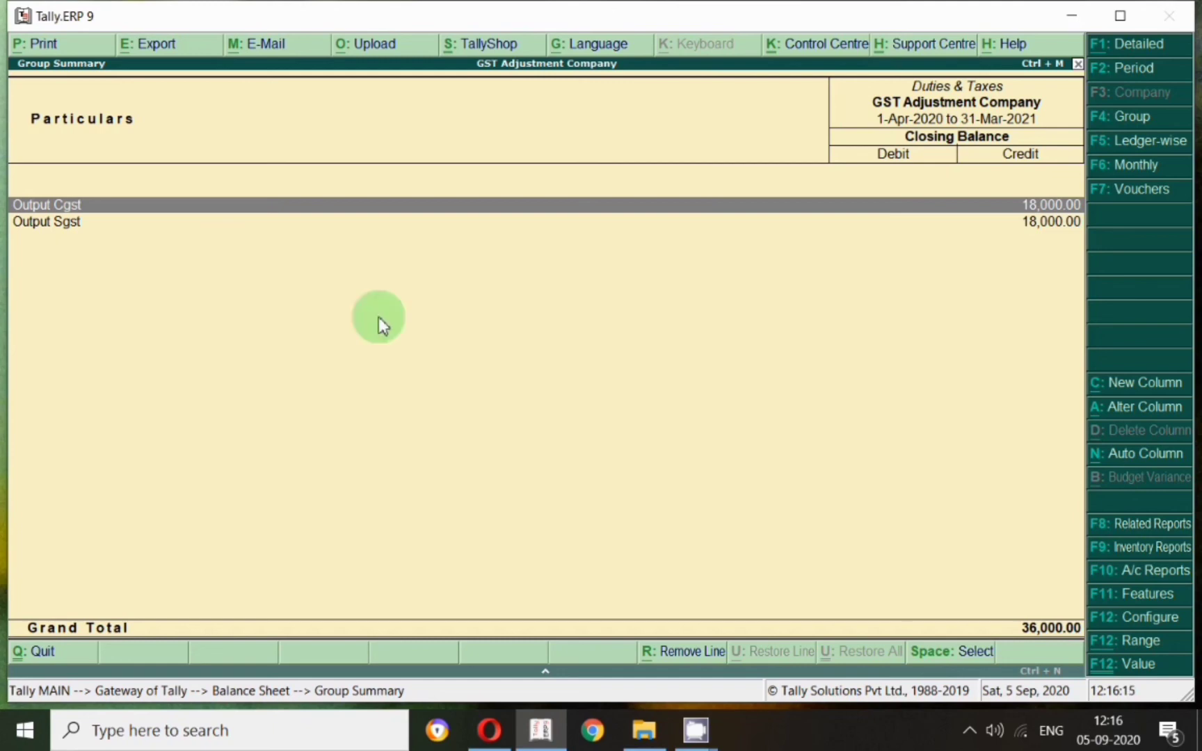
{"action": "key", "text": "Escape"}
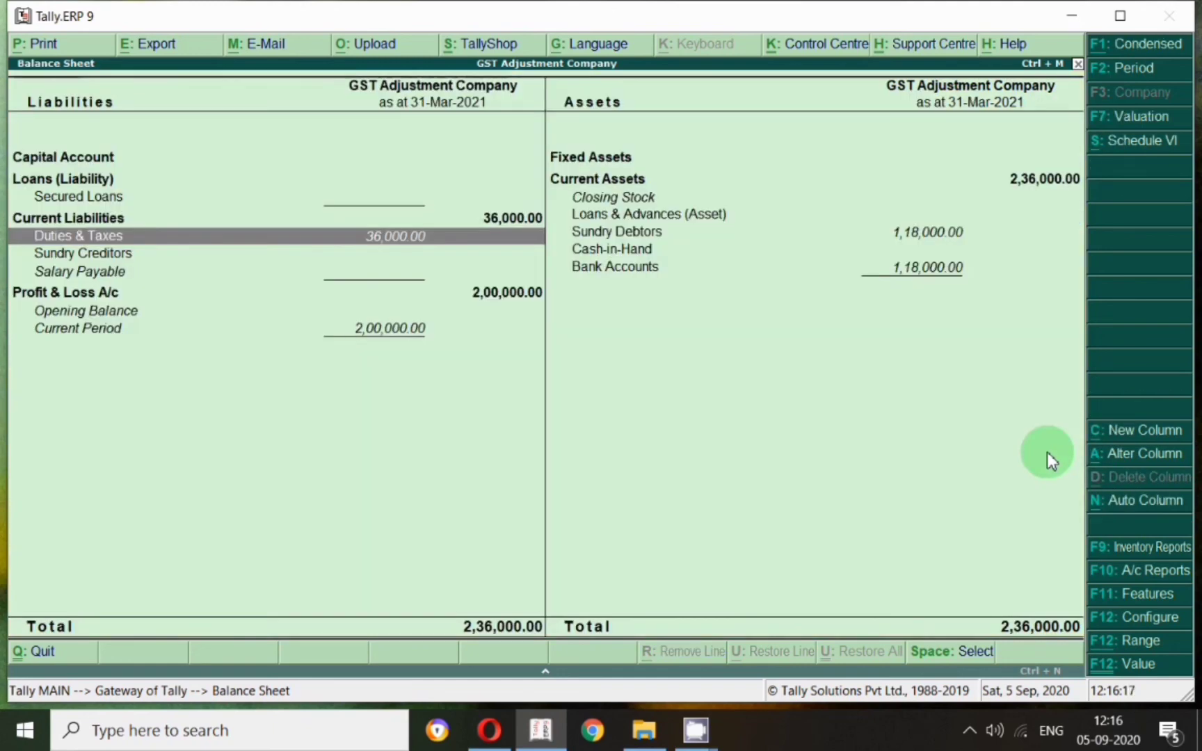
Leave the Balance Sheet and start a payment voucher dated 2-Oct-2020
{"action": "key", "text": "Escape"}
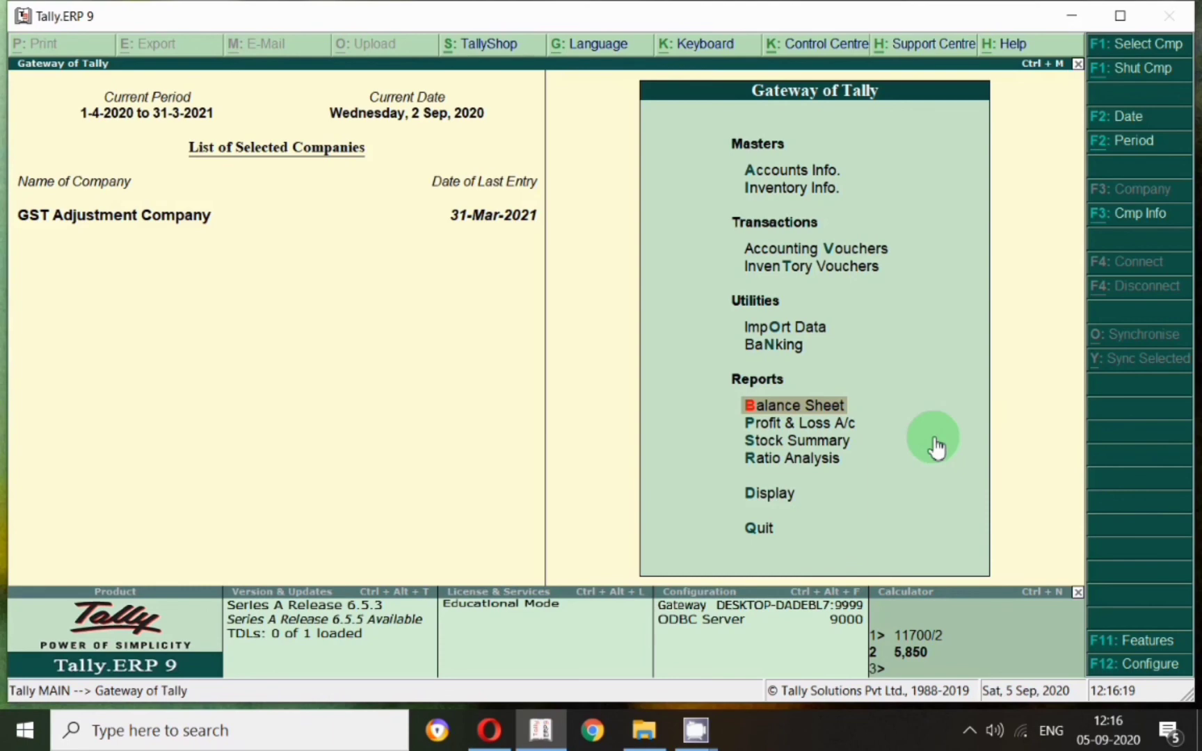
{"action": "key", "text": "v"}
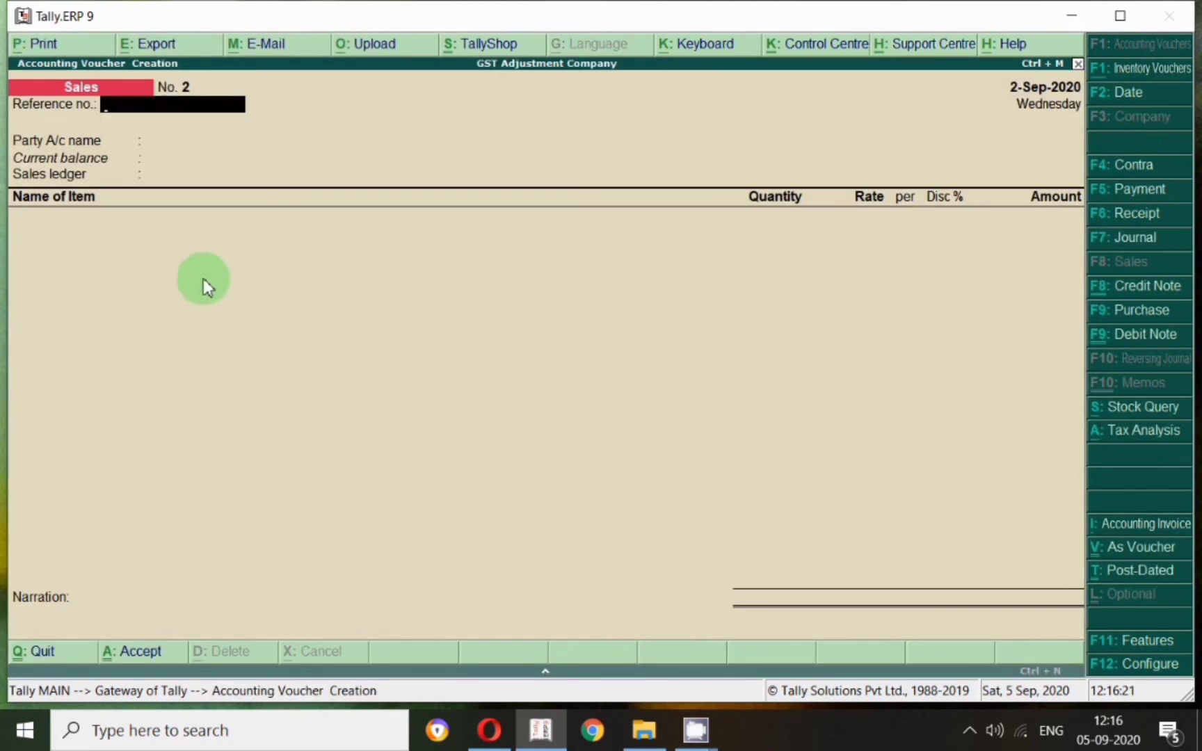
{"action": "left_click", "coordinate": [1131, 195]}
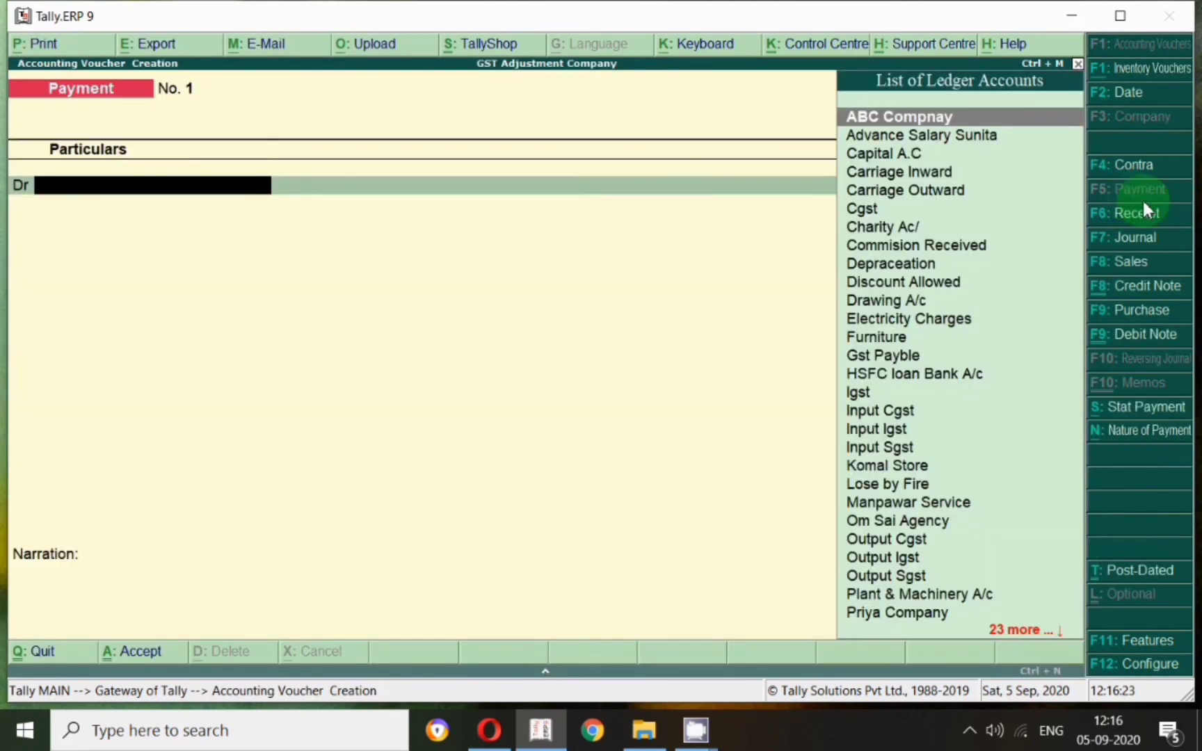
{"action": "key", "text": "F2"}
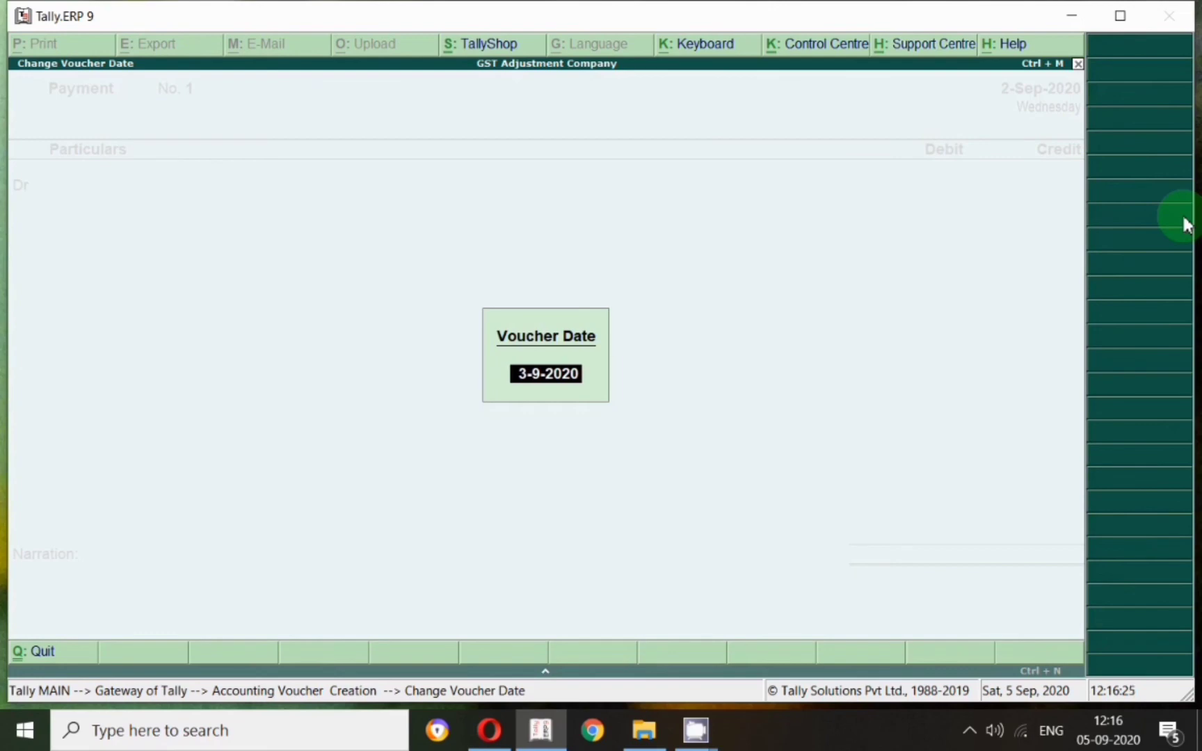
{"action": "type", "text": "1"}
{"action": "type", "text": ".10"}
{"action": "key", "text": "Return"}
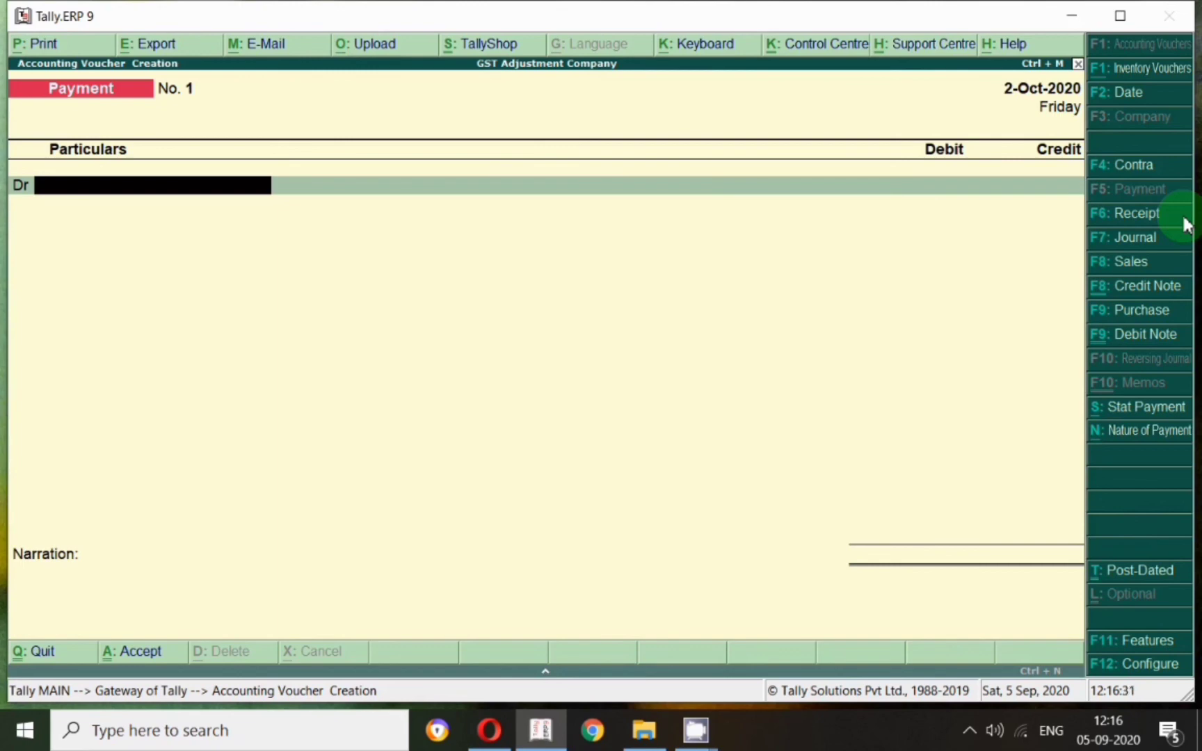
Debit the Output Cgst ledger with 18,000 in the payment voucher
{"action": "type", "text": "Cgs"}
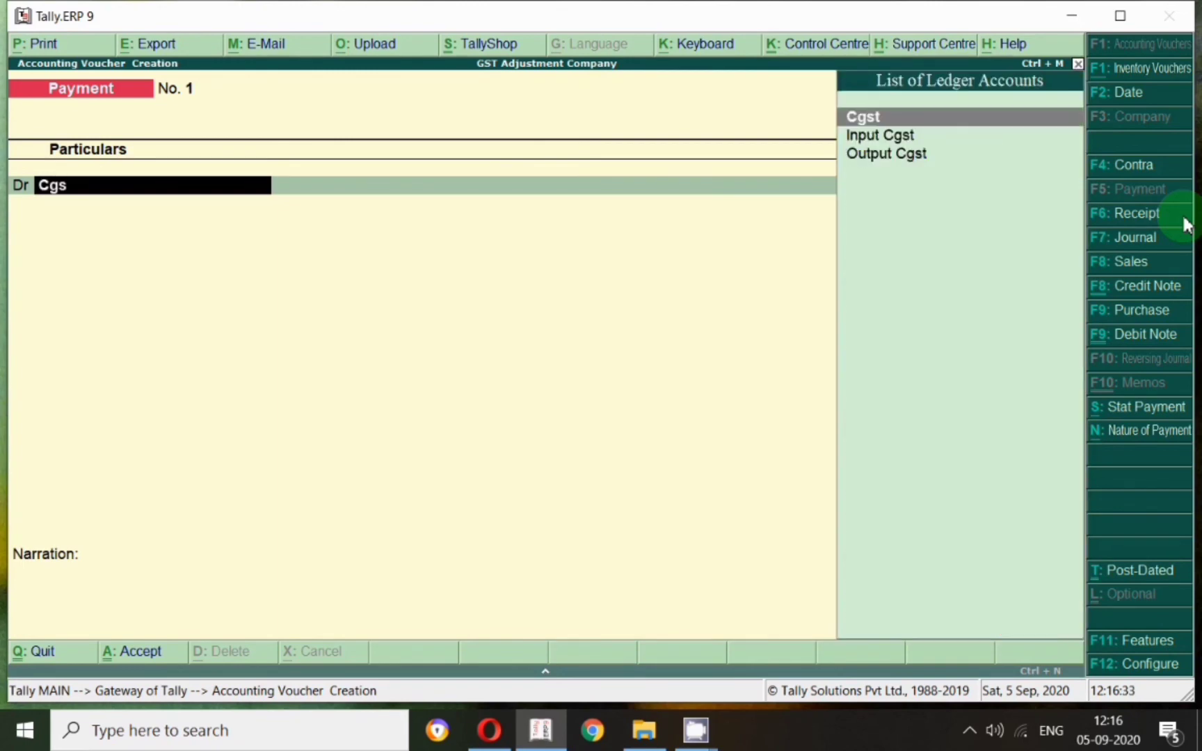
{"action": "key", "text": "Down"}
{"action": "key", "text": "Down"}
{"action": "key", "text": "Return"}
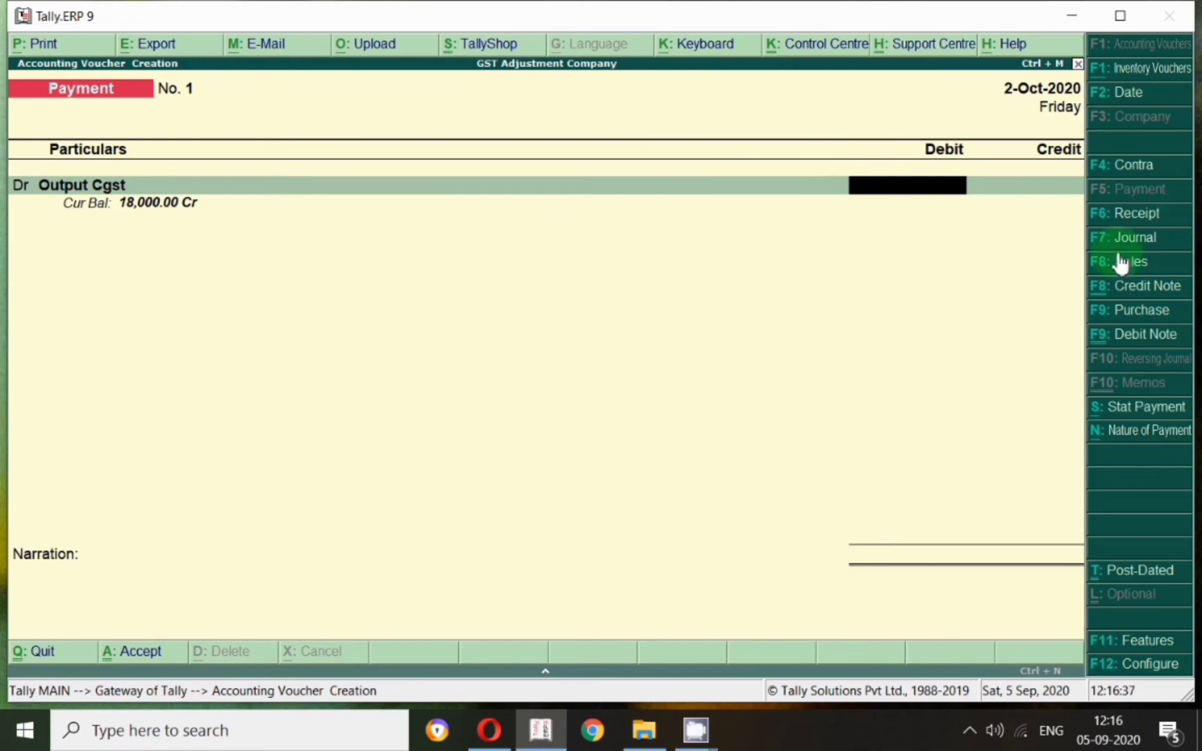
{"action": "type", "text": "18000"}
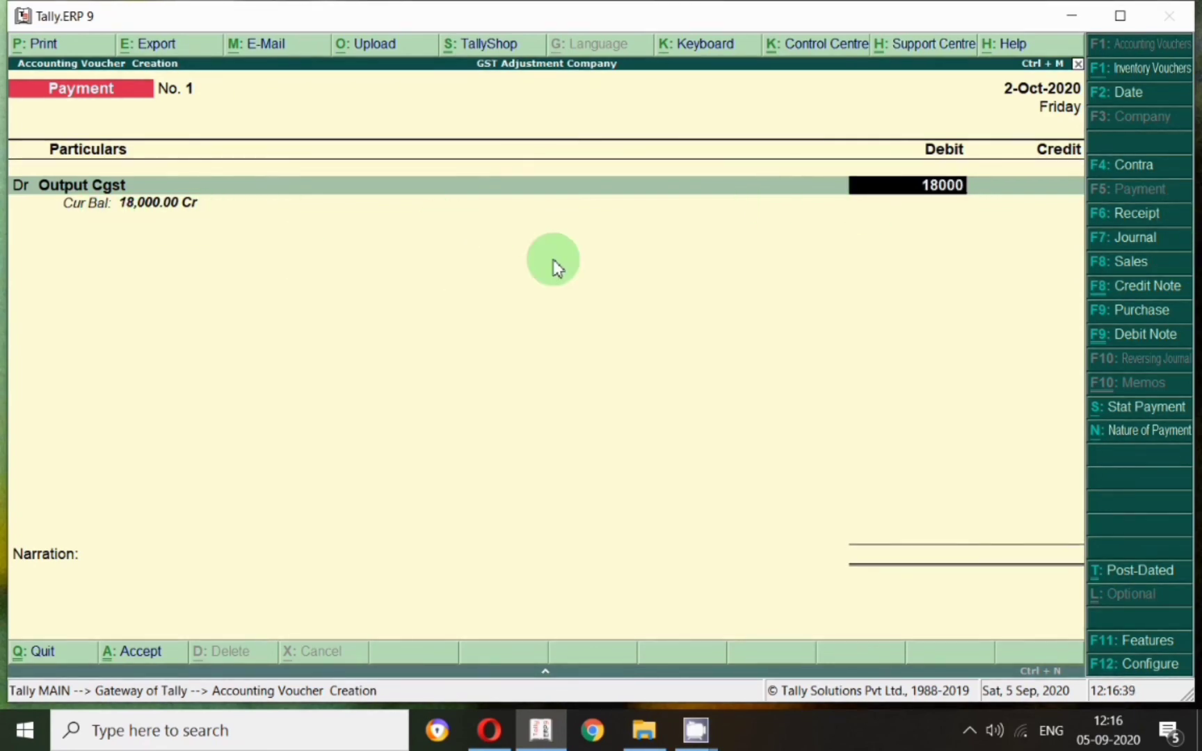
{"action": "key", "text": "Return"}
Add a second debit line for the Output Sgst ledger with 18,000
{"action": "key", "text": "d"}
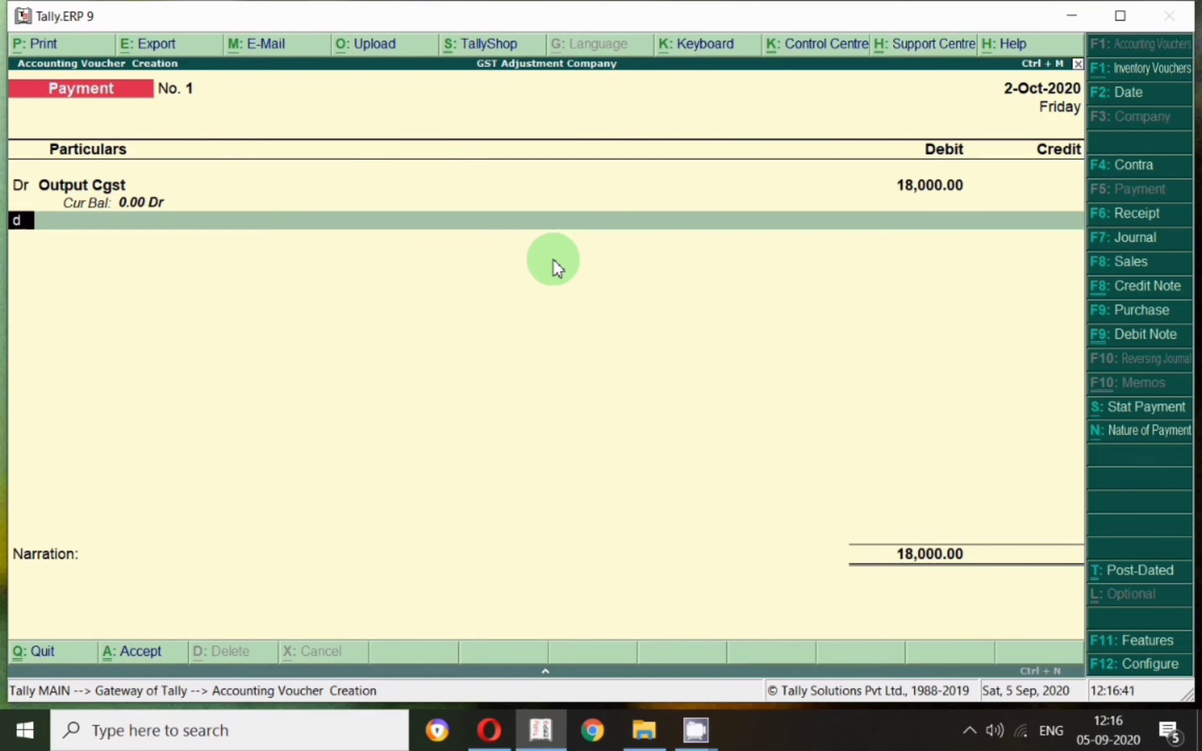
{"action": "key", "text": "Return"}
{"action": "type", "text": "Ou"}
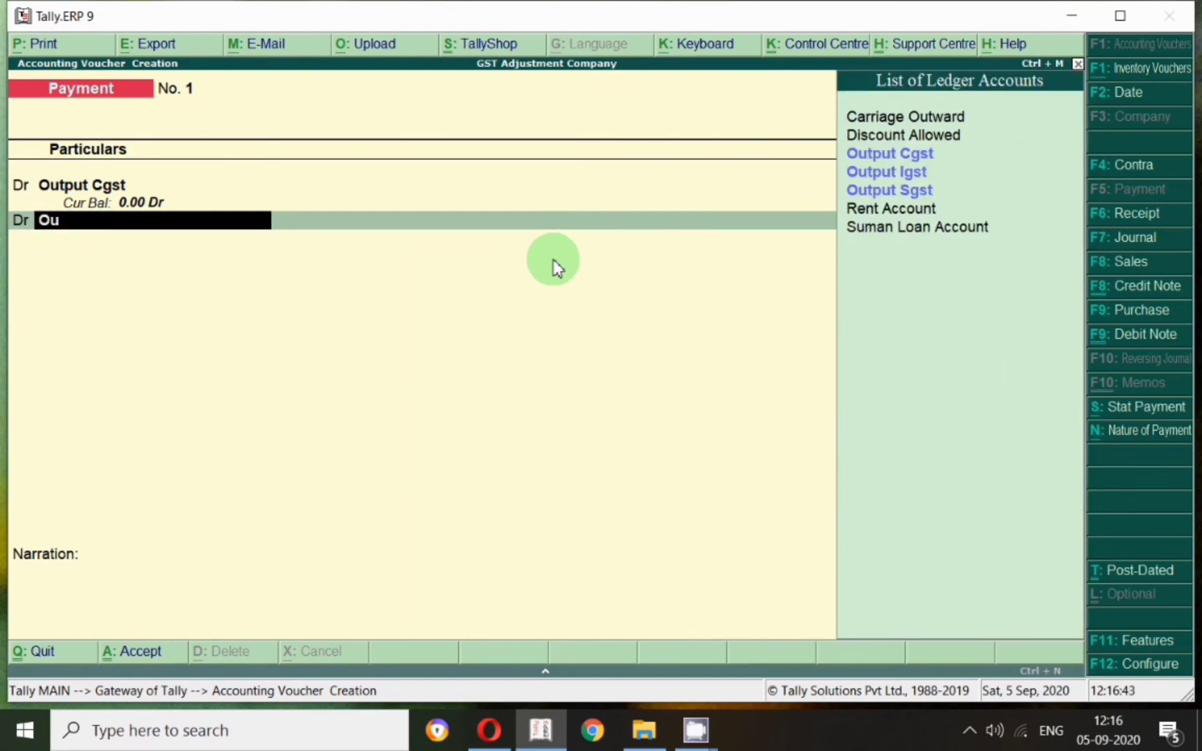
{"action": "key", "text": "BackSpace"}
{"action": "key", "text": "BackSpace"}
{"action": "type", "text": "Sg"}
{"action": "key", "text": "Up"}
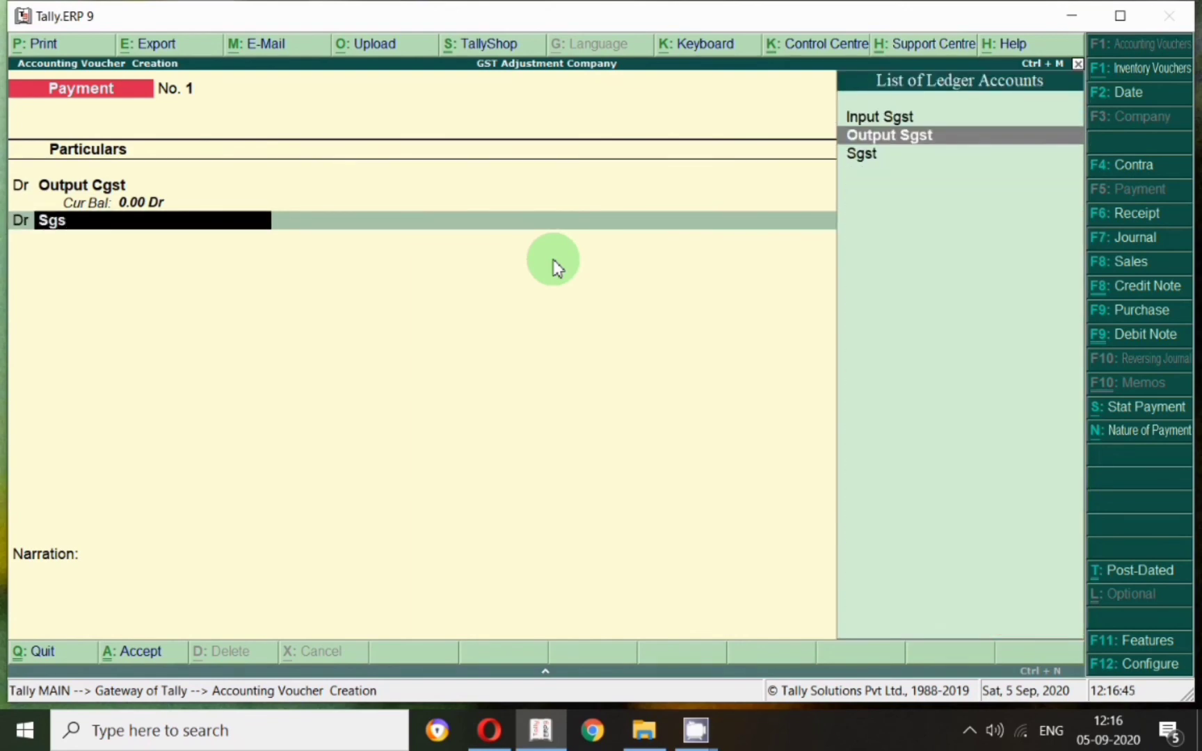
{"action": "key", "text": "Return"}
{"action": "type", "text": "18000"}
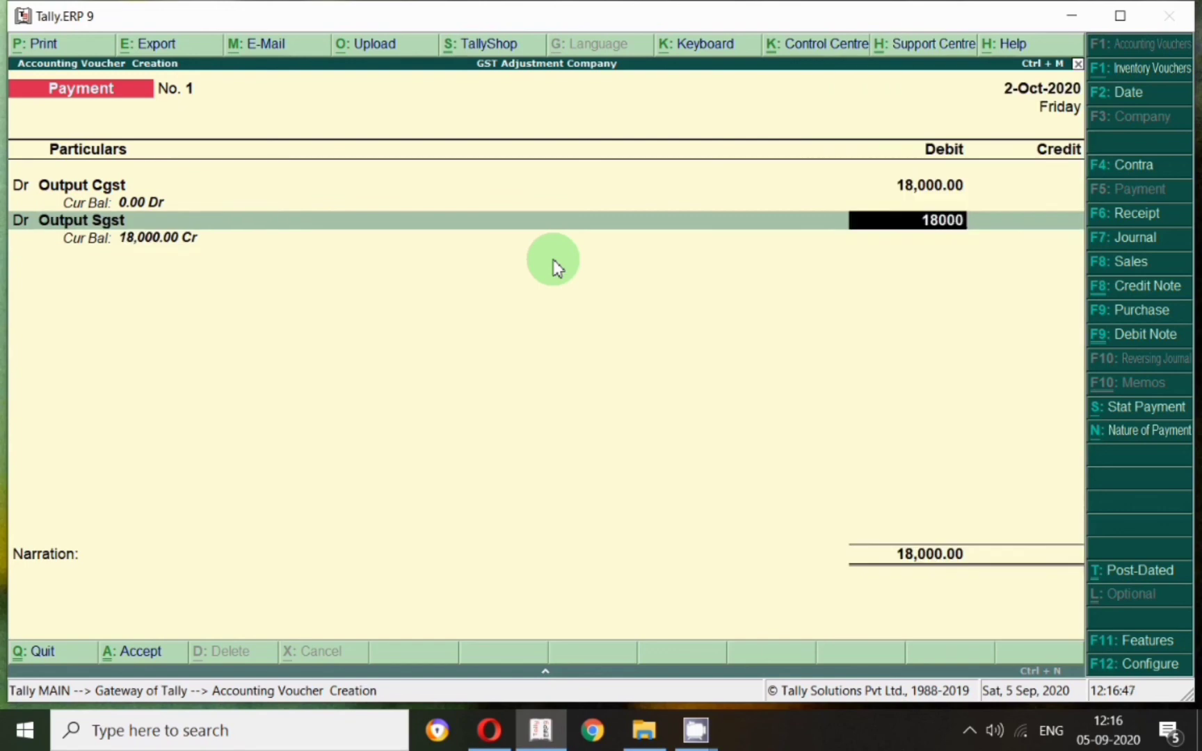
{"action": "key", "text": "Return"}
Credit the Sbi ledger with 36,000, accept the cheque bank allocation dated 2-Oct-2020 and save the payment voucher
{"action": "key", "text": "Return"}
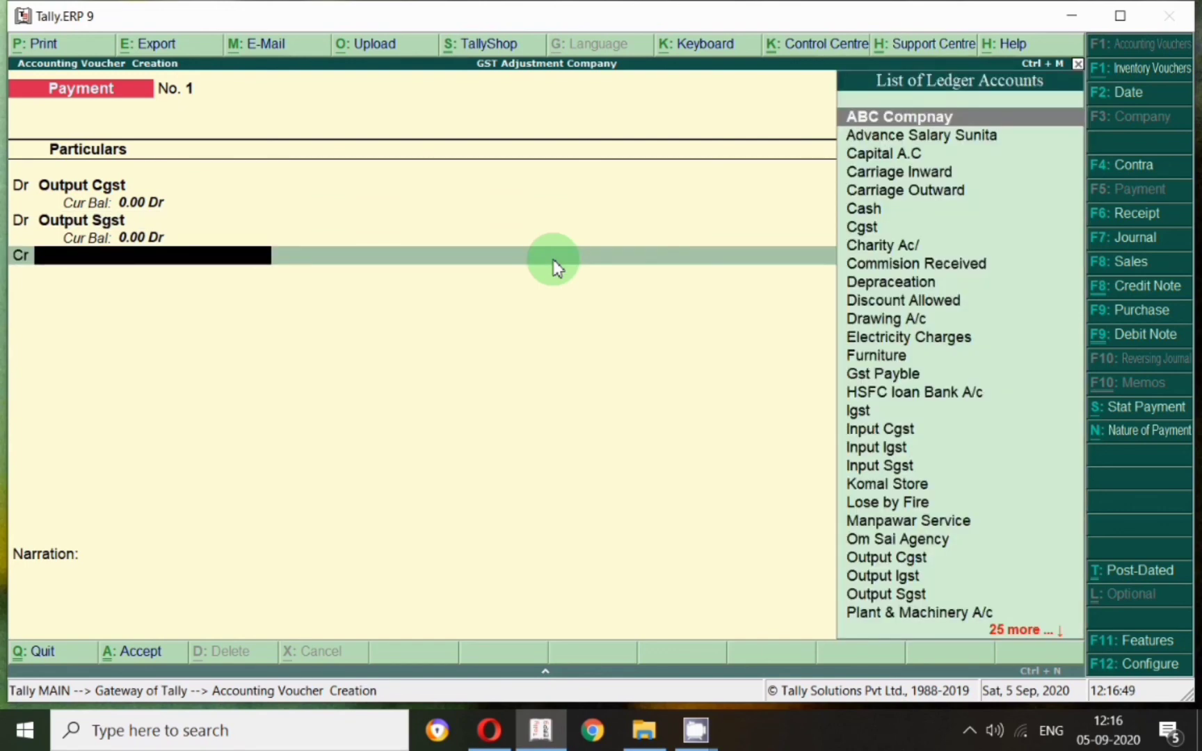
{"action": "type", "text": "Sbi"}
{"action": "key", "text": "Return"}
{"action": "key", "text": "Return"}
{"action": "key", "text": "Return"}
{"action": "key", "text": "Return"}
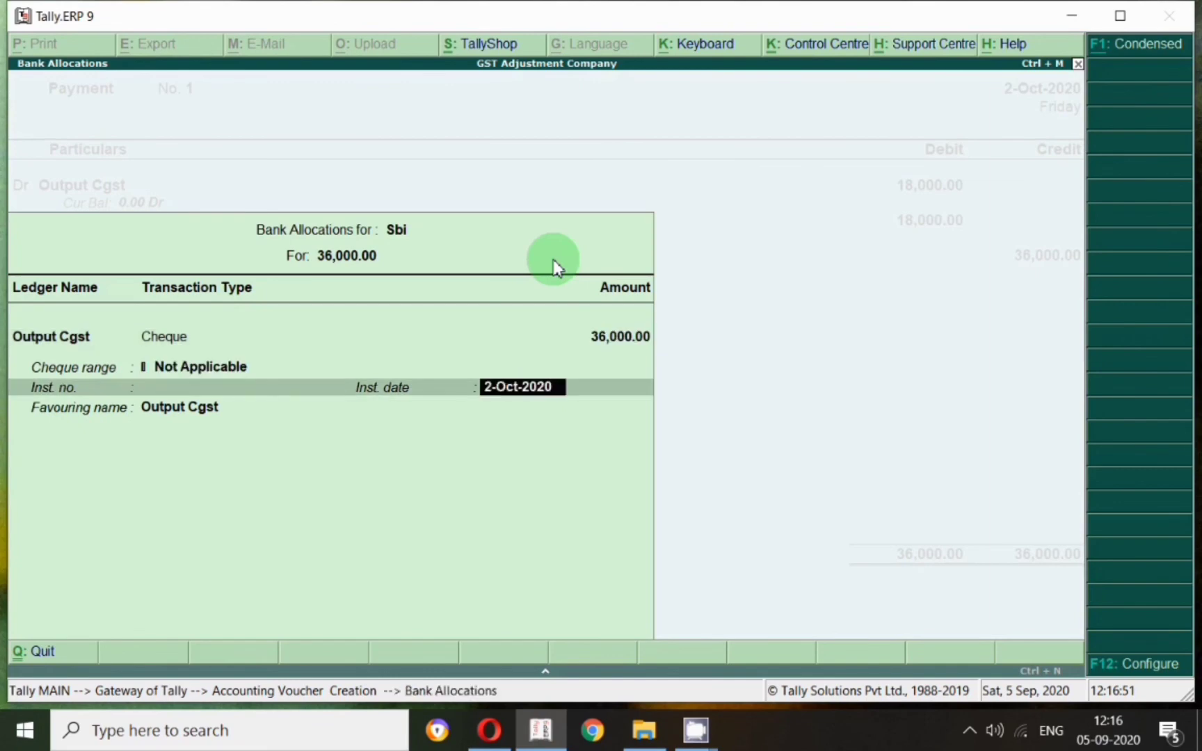
{"action": "key", "text": "Return"}
{"action": "key", "text": "Return"}
{"action": "key", "text": "Return"}
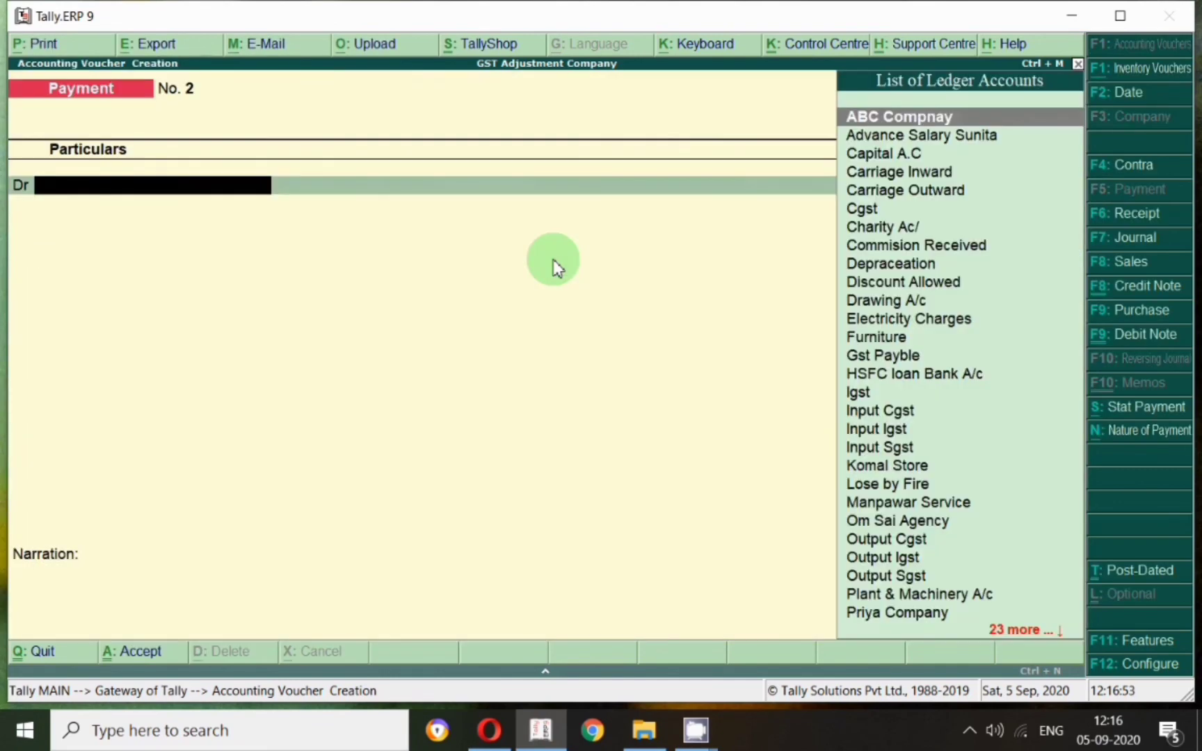
Leave voucher entry and check the Duties & Taxes line in the detailed Balance Sheet
{"action": "key", "text": "Escape"}
{"action": "key", "text": "Return"}
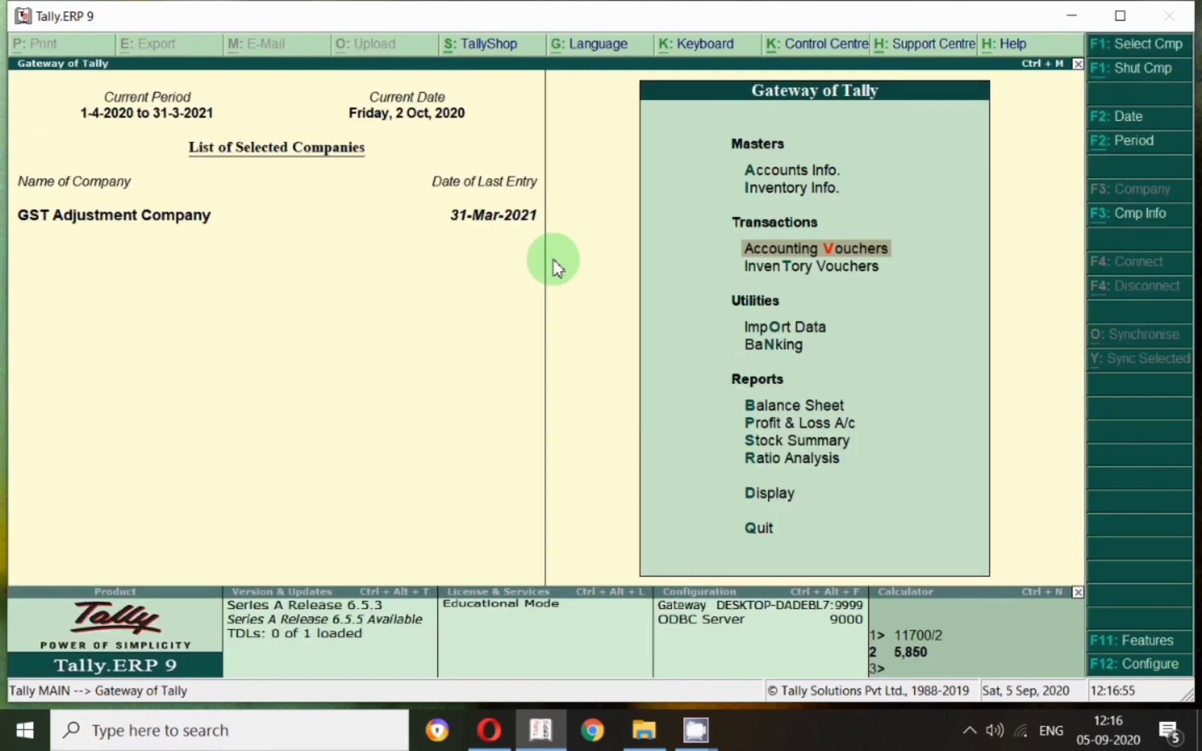
{"action": "key", "text": "b"}
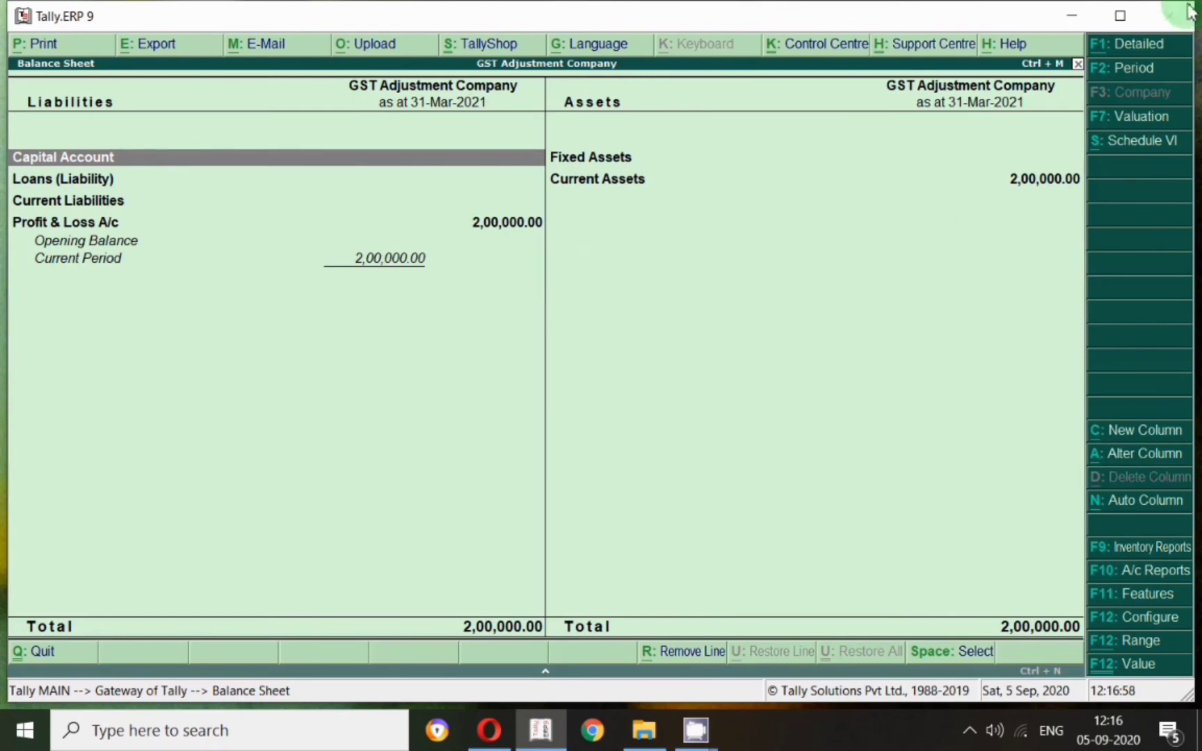
{"action": "left_click", "coordinate": [1140, 44]}
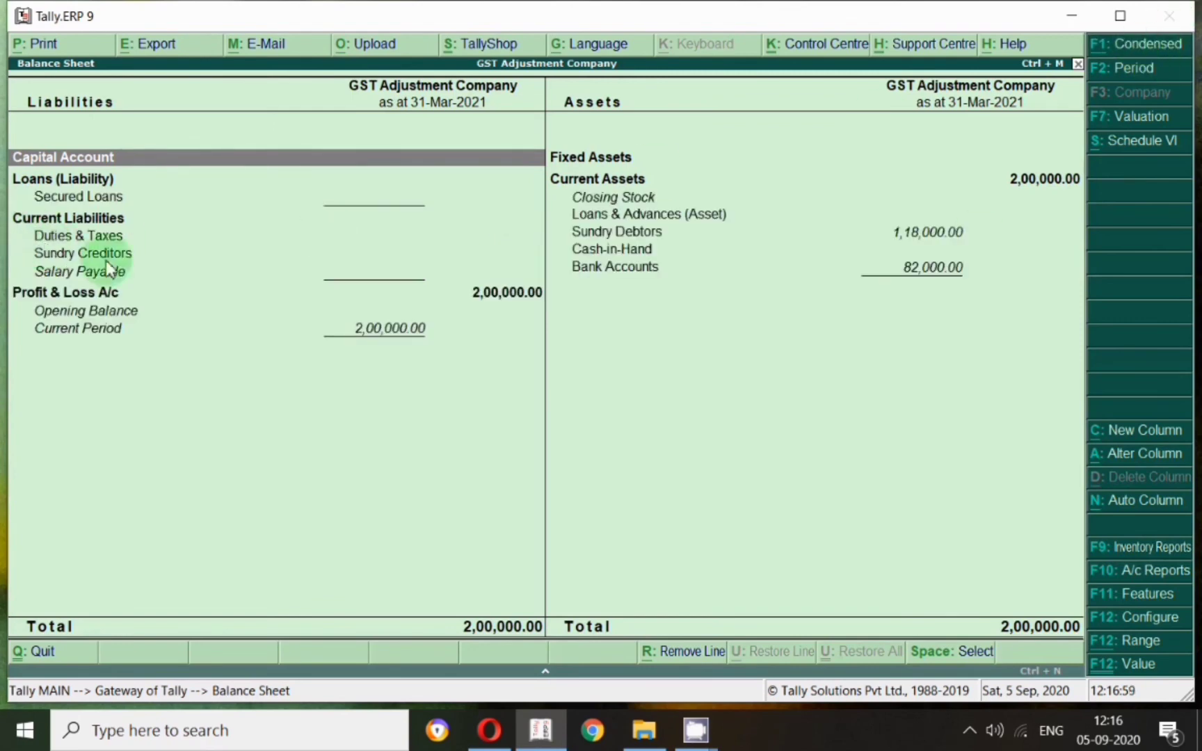
{"action": "left_click", "coordinate": [402, 232]}
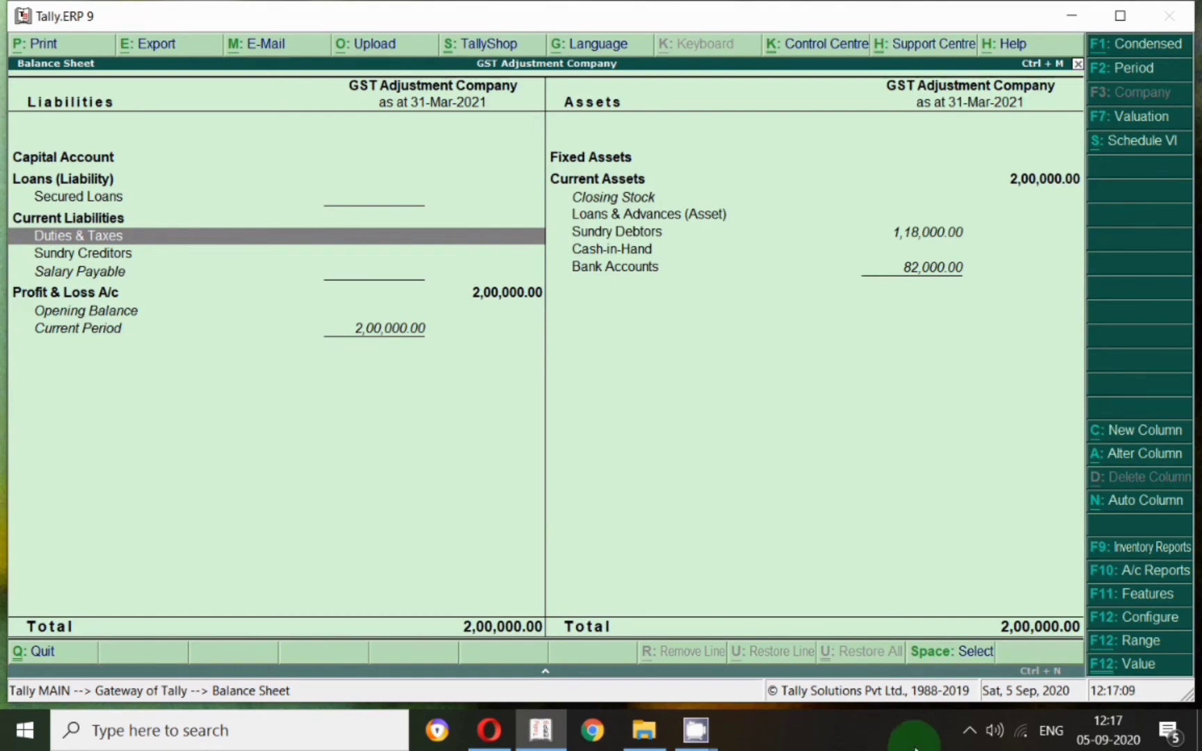
{"action": "right_click", "coordinate": [965, 739]}
{"action": "left_click", "coordinate": [968, 731]}
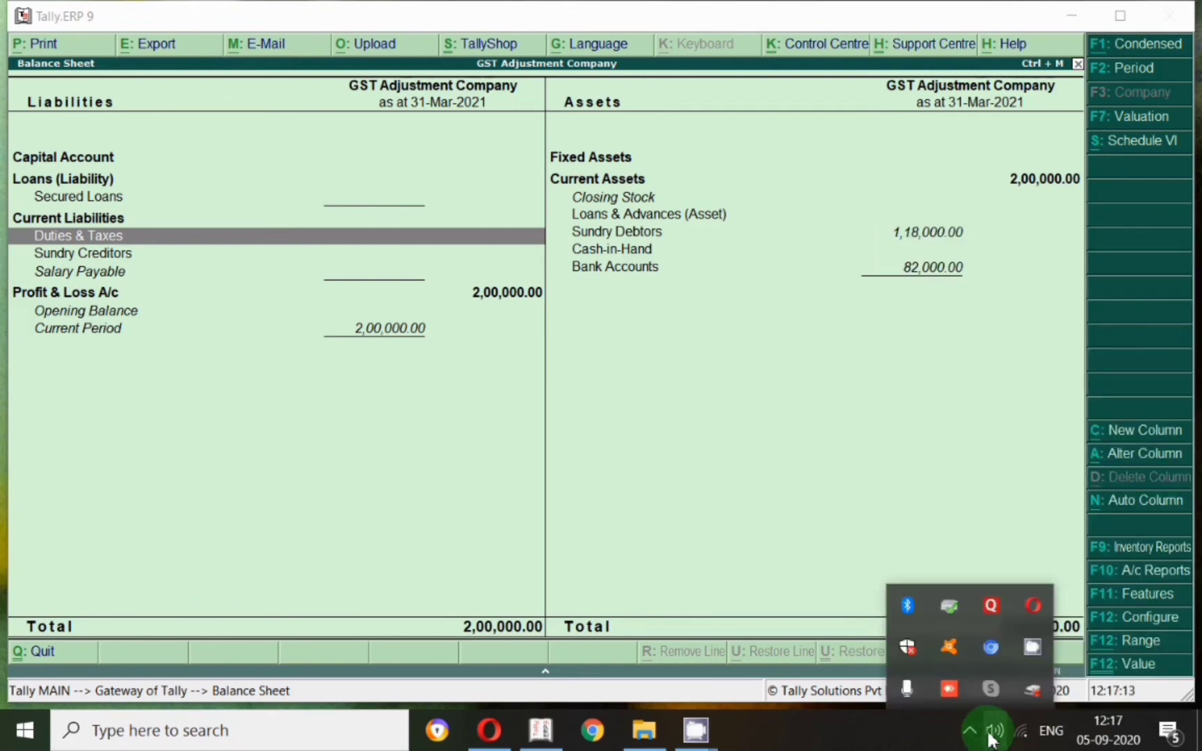
{"action": "right_click", "coordinate": [994, 732]}
{"action": "left_click", "coordinate": [993, 732]}
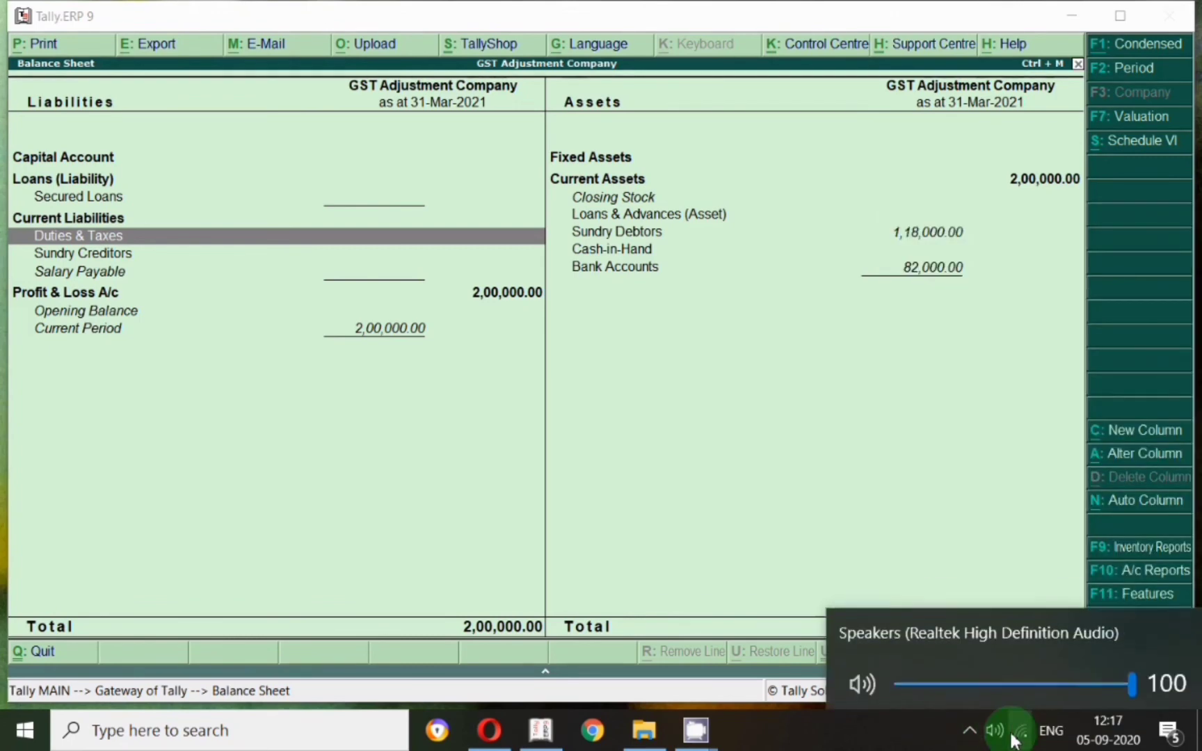
{"action": "right_click", "coordinate": [993, 731]}
{"action": "left_click", "coordinate": [993, 730]}
{"action": "left_click", "coordinate": [993, 730]}
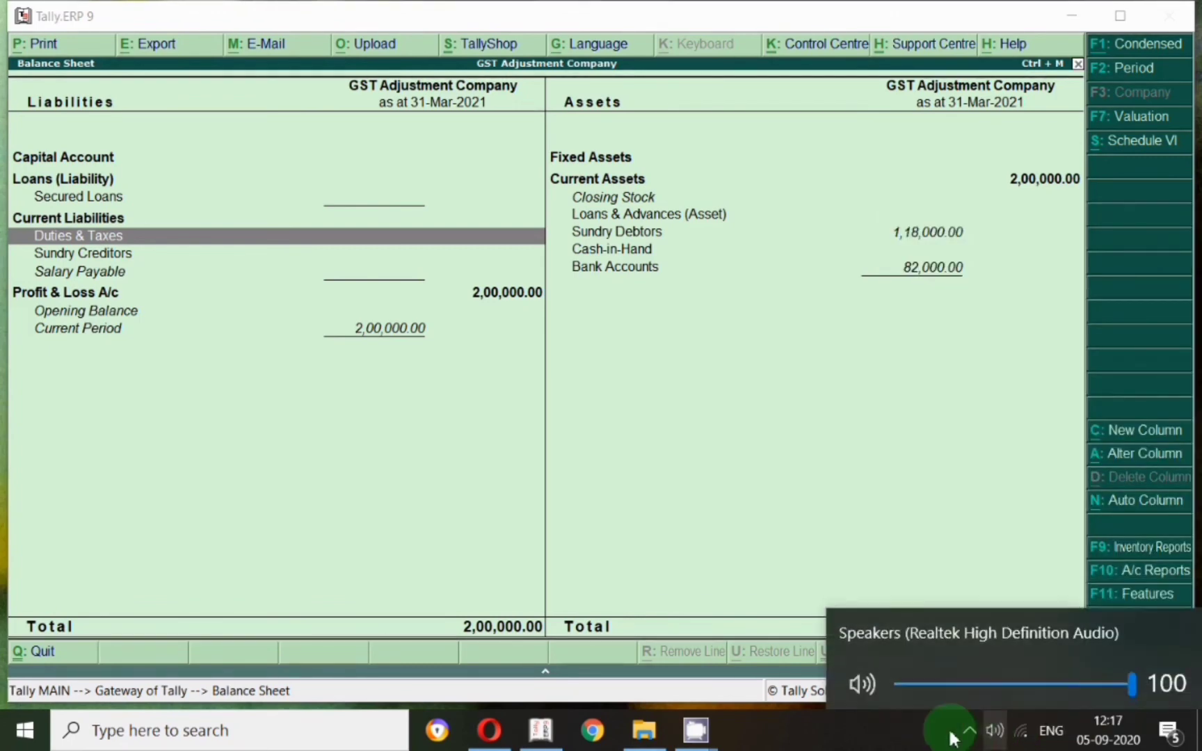
{"action": "left_click", "coordinate": [969, 731]}
{"action": "right_click", "coordinate": [1028, 651]}
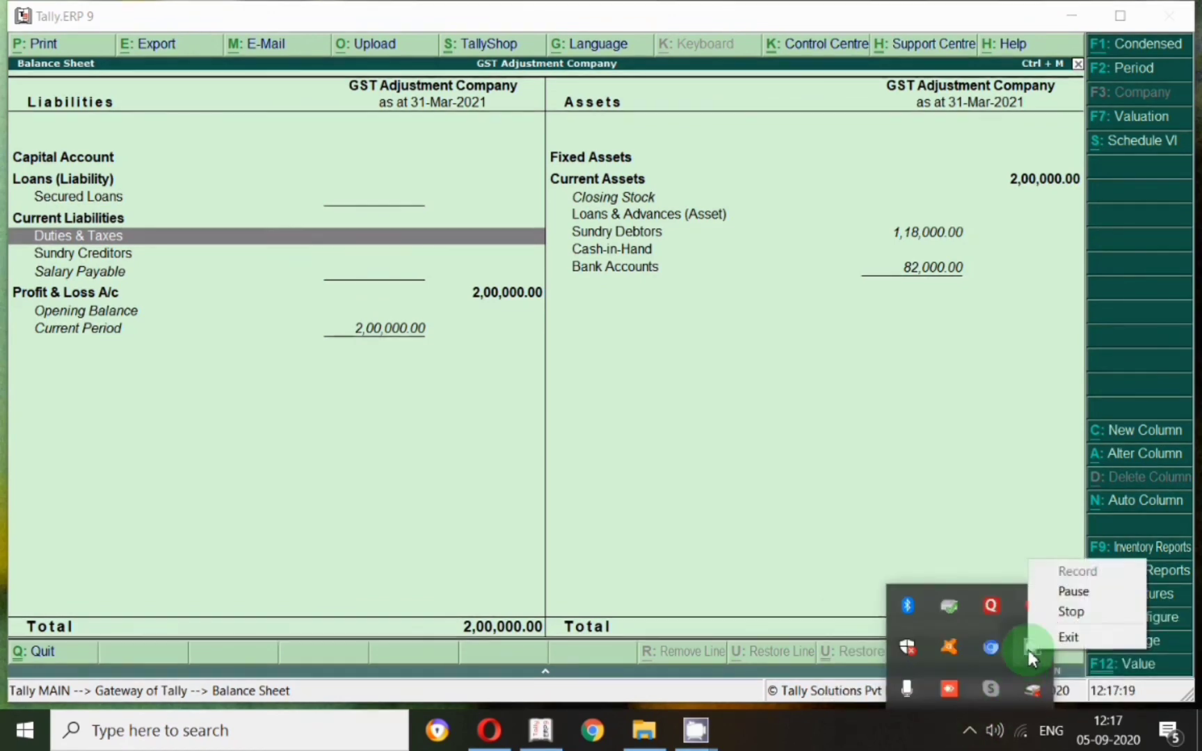
{"action": "left_click", "coordinate": [1075, 611]}
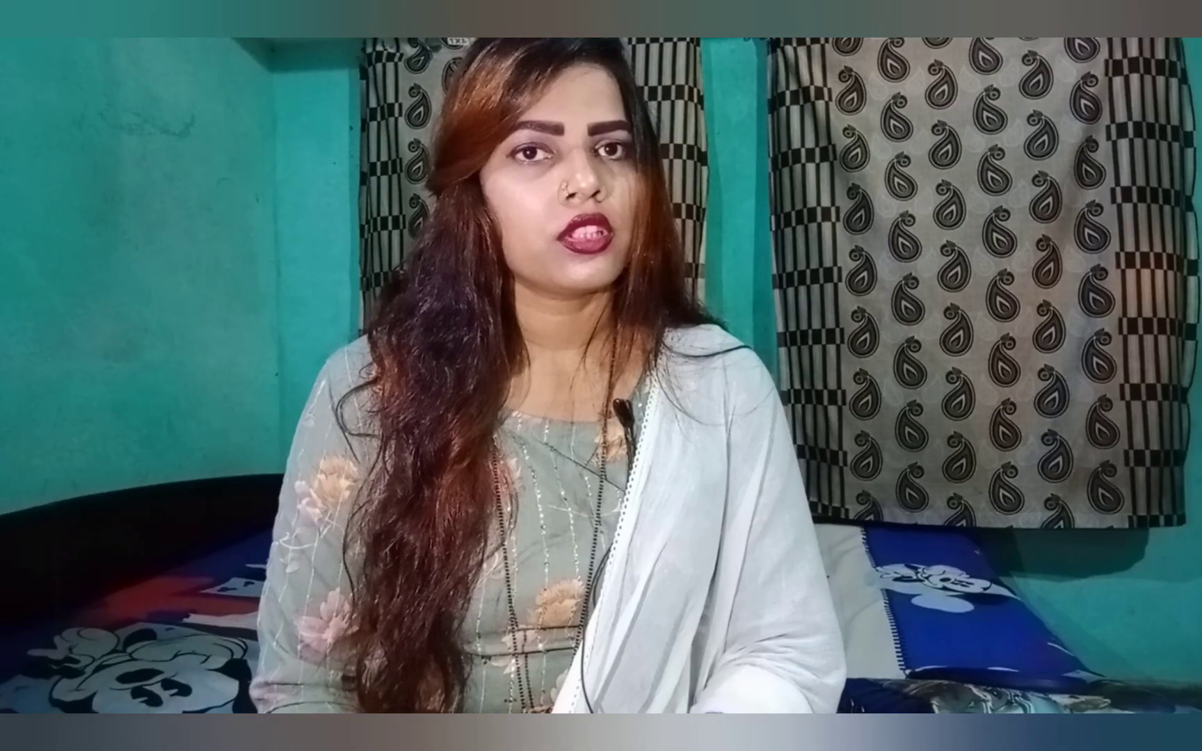